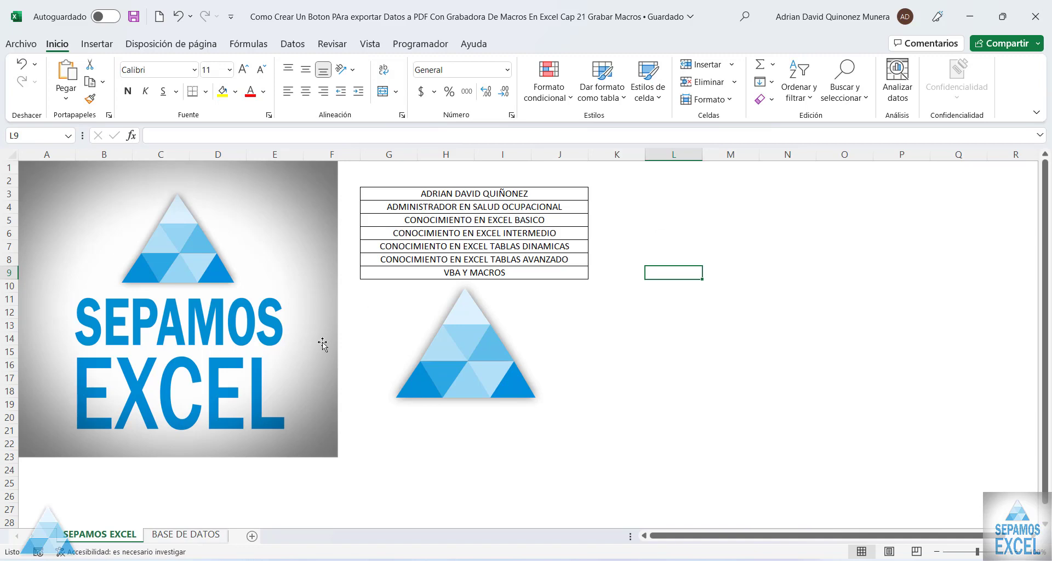
Step: Switch to the BASE DE DATOS sheet to show the employee table
click(190, 534)
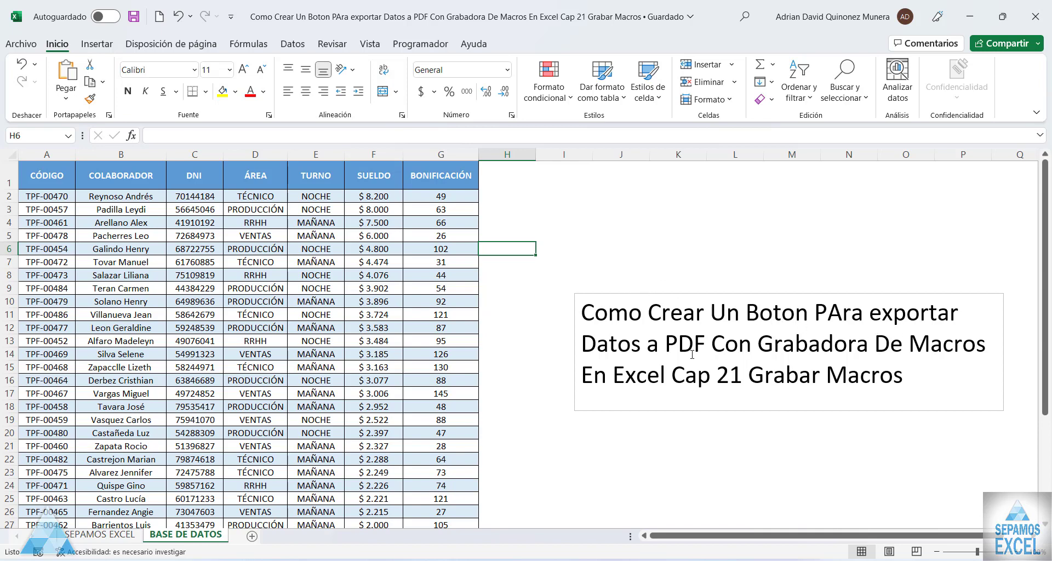
Step: Correct the title text box wording from 'PAra' to 'Para'
click(842, 316)
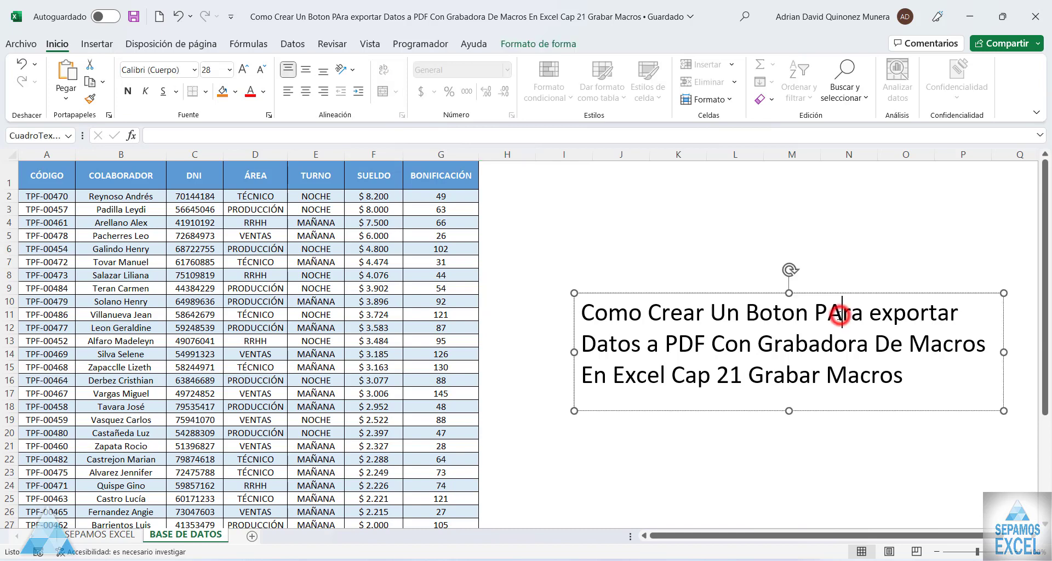
key(BackSpace)
text(a)
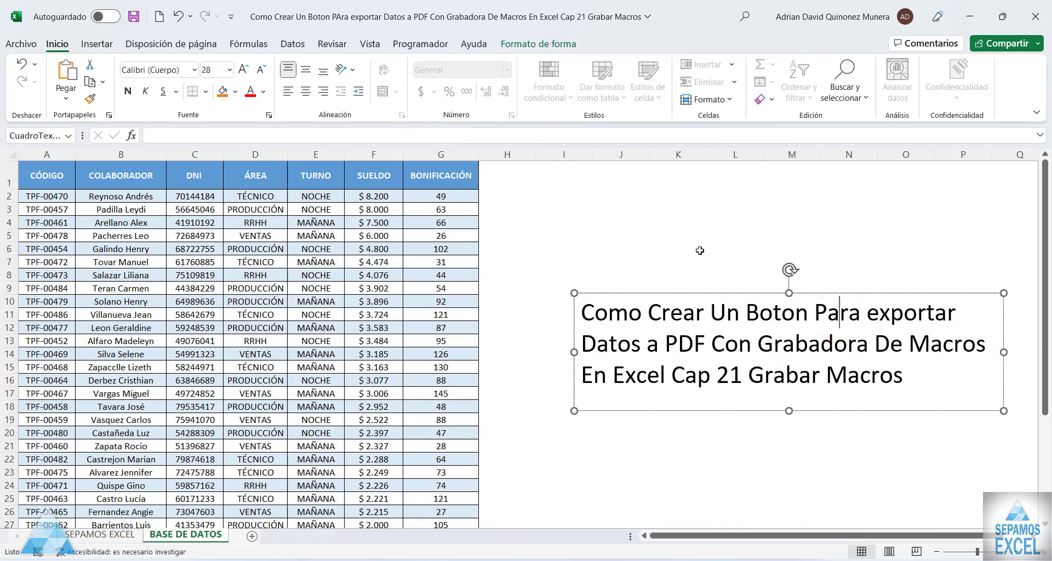
click(700, 251)
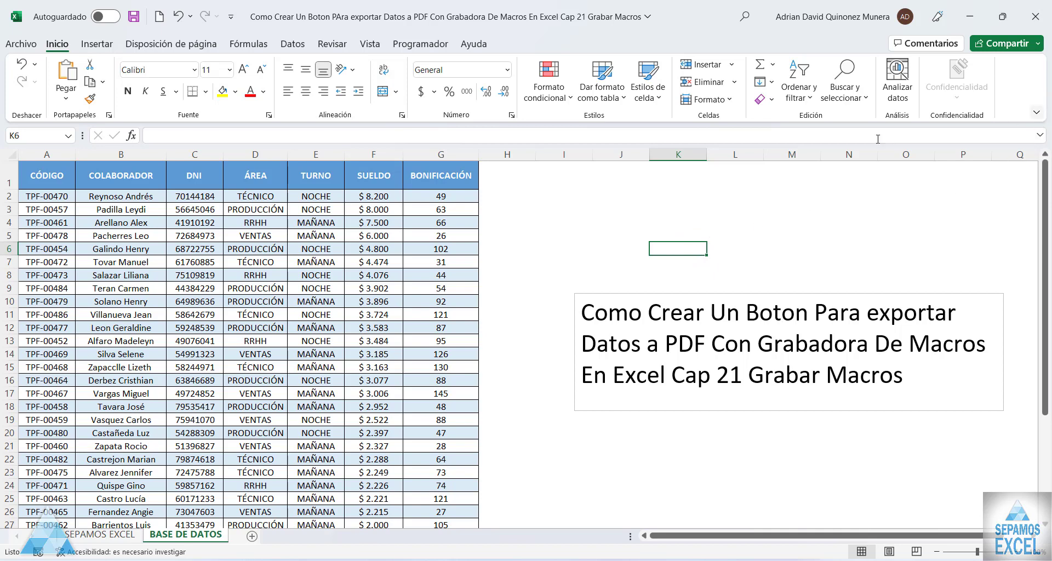
Step: Look over the sheet, then open the File backstage view
scroll(545, 264, down, 1)
scroll(545, 264, up, 2)
scroll(545, 265, down, 3)
scroll(544, 264, up, 3)
scroll(426, 288, down, 4)
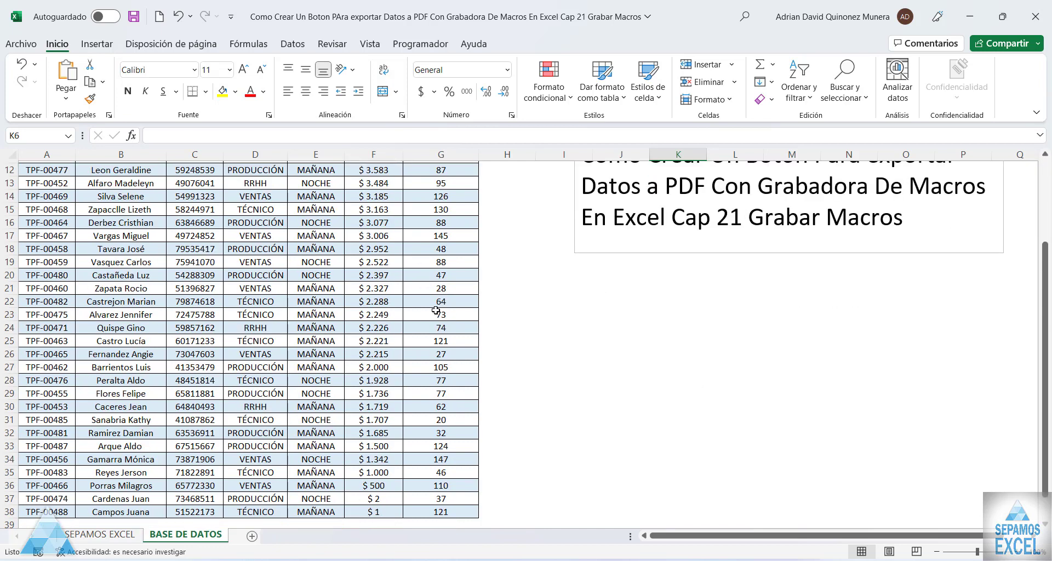
scroll(436, 311, up, 4)
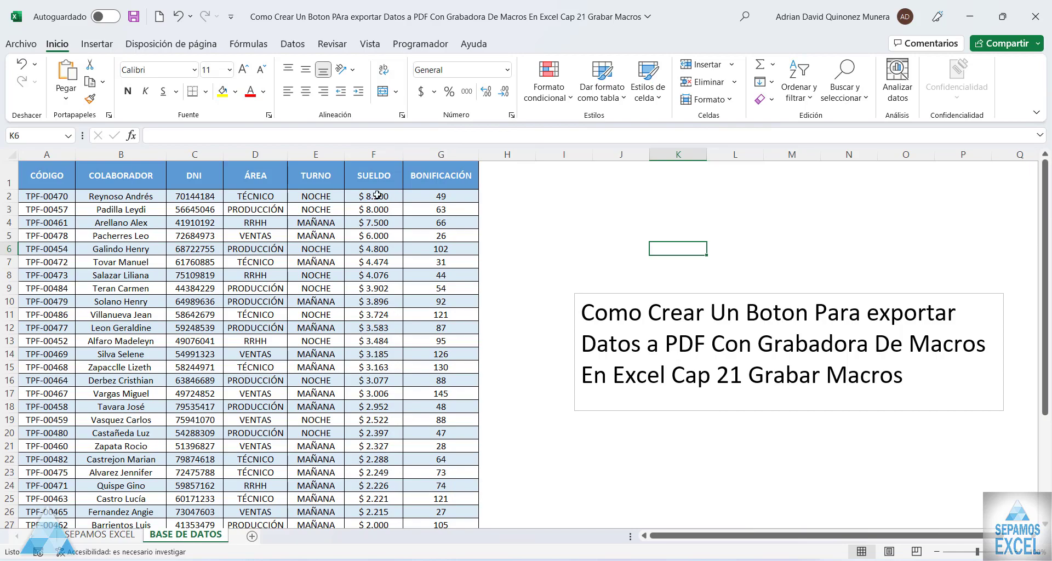
click(21, 44)
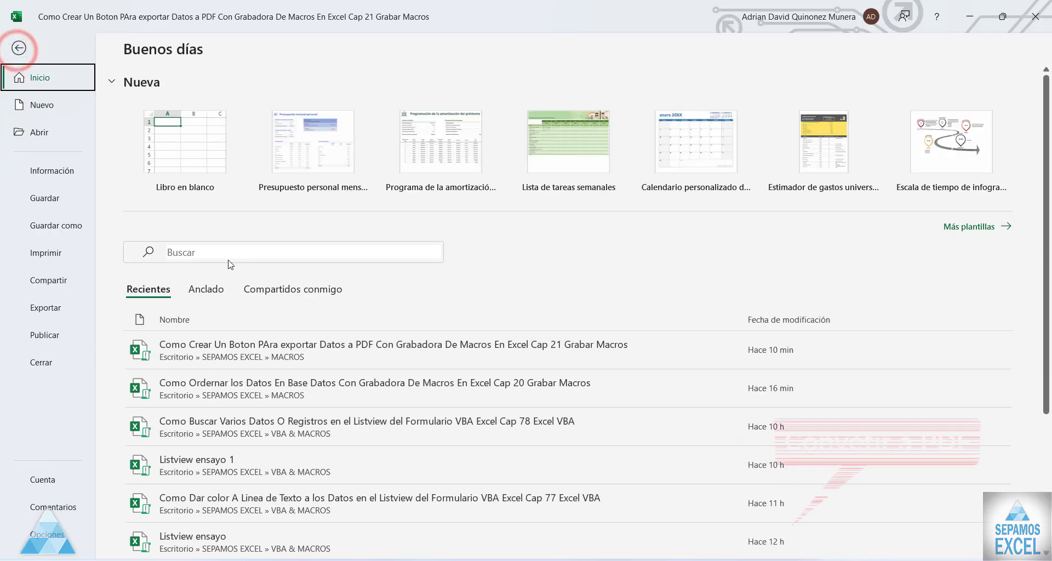
Step: Save As with file type PDF (*.pdf), choosing the Documentos folder as destination
click(78, 225)
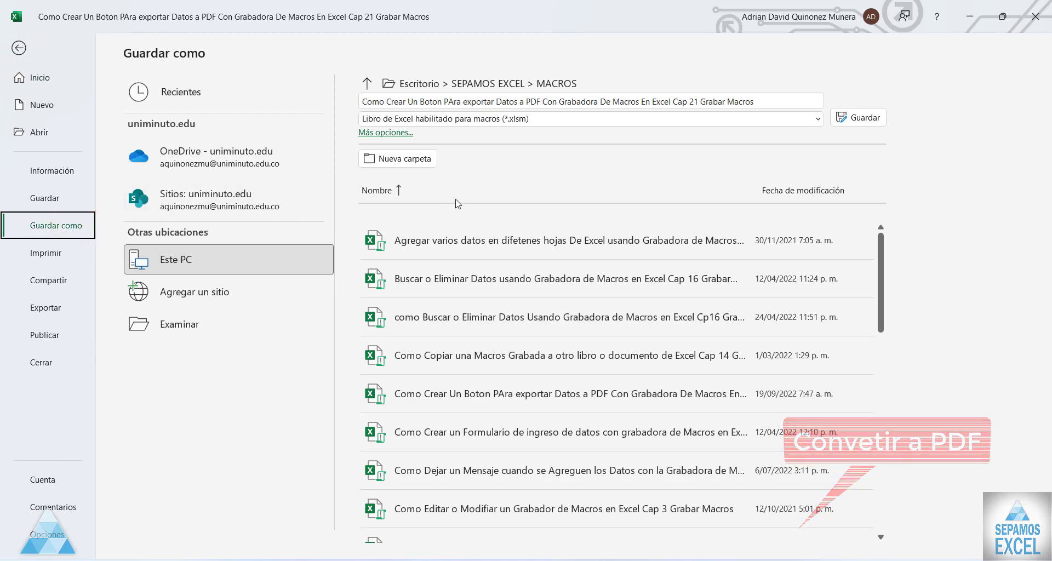
click(500, 119)
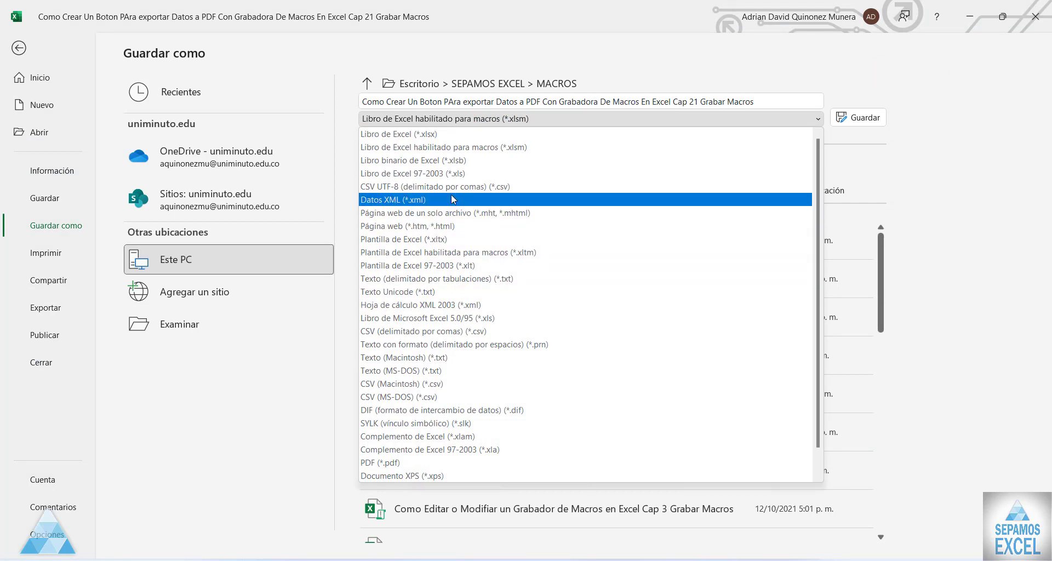
click(439, 464)
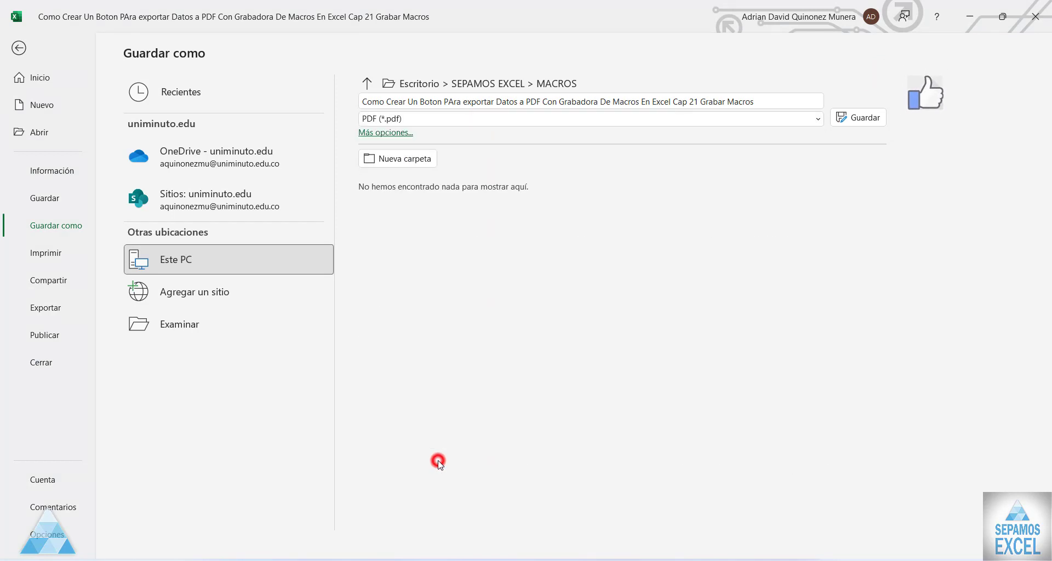
click(179, 327)
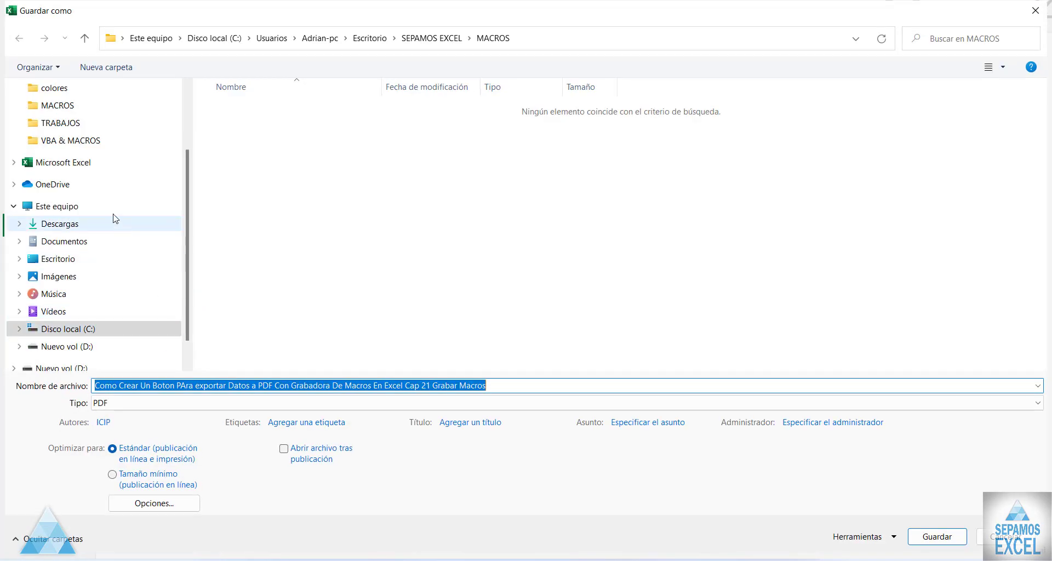
click(72, 241)
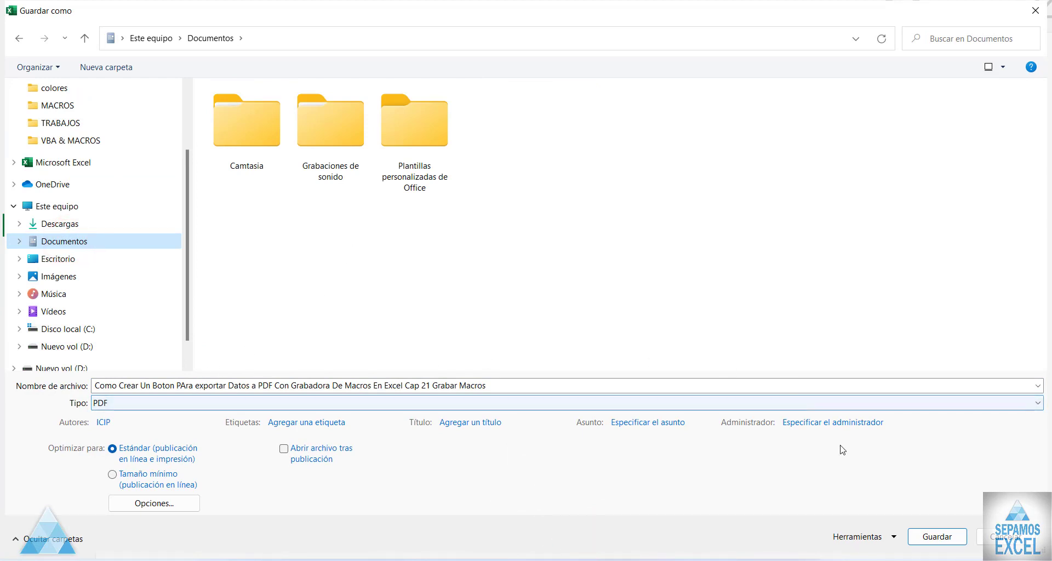
click(946, 538)
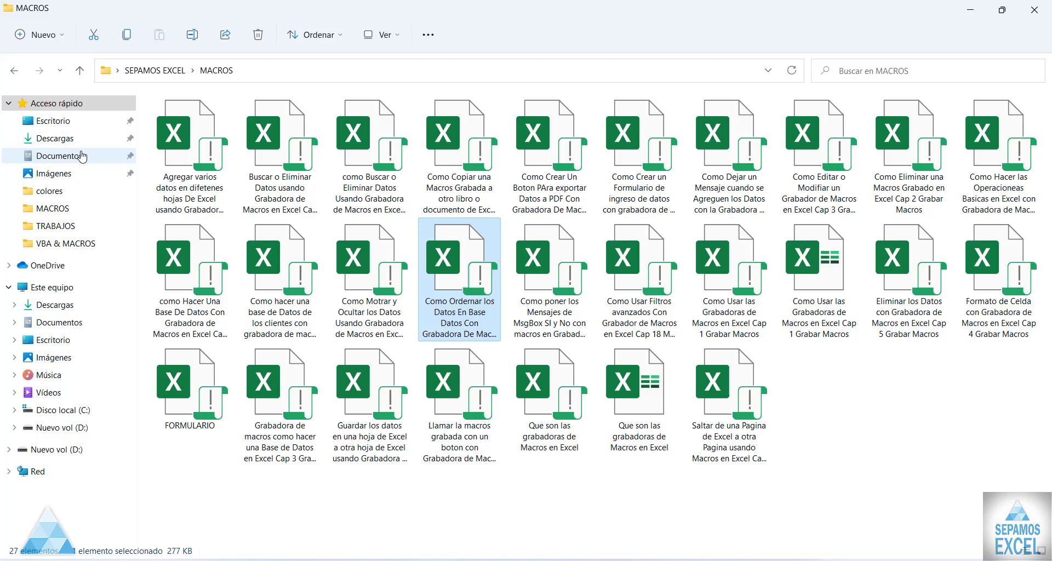
Step: Delete Database1–3, imagenes and the extra file from Documentos, keeping folders and the PDF
click(81, 156)
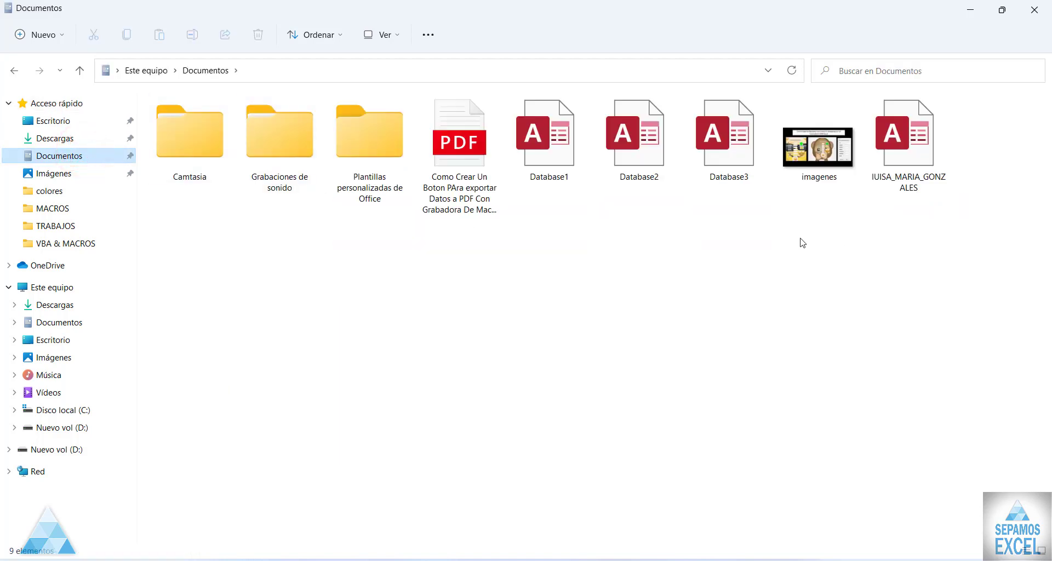
drag(939, 212, 545, 137)
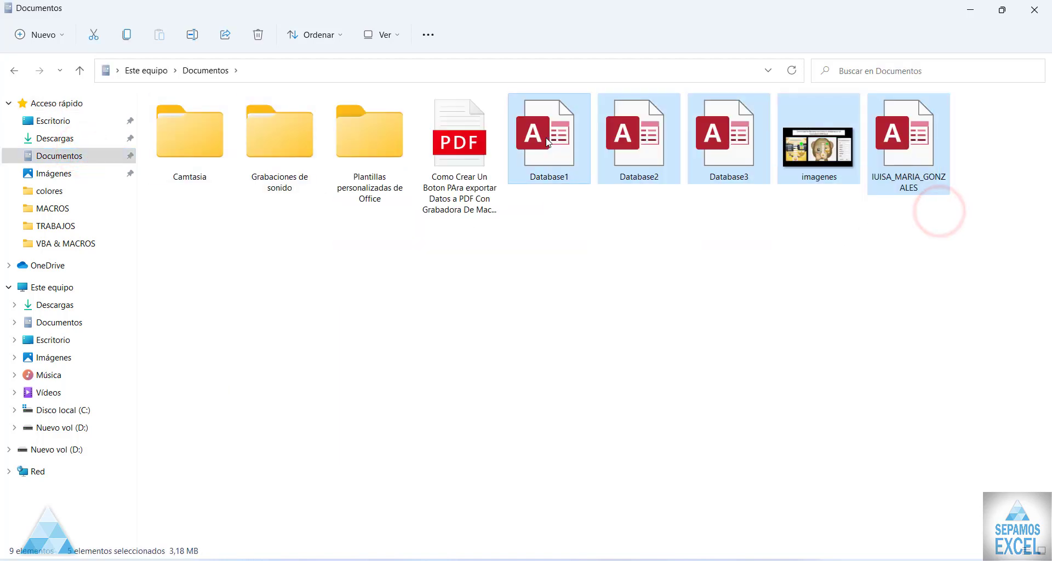
key(Delete)
click(610, 230)
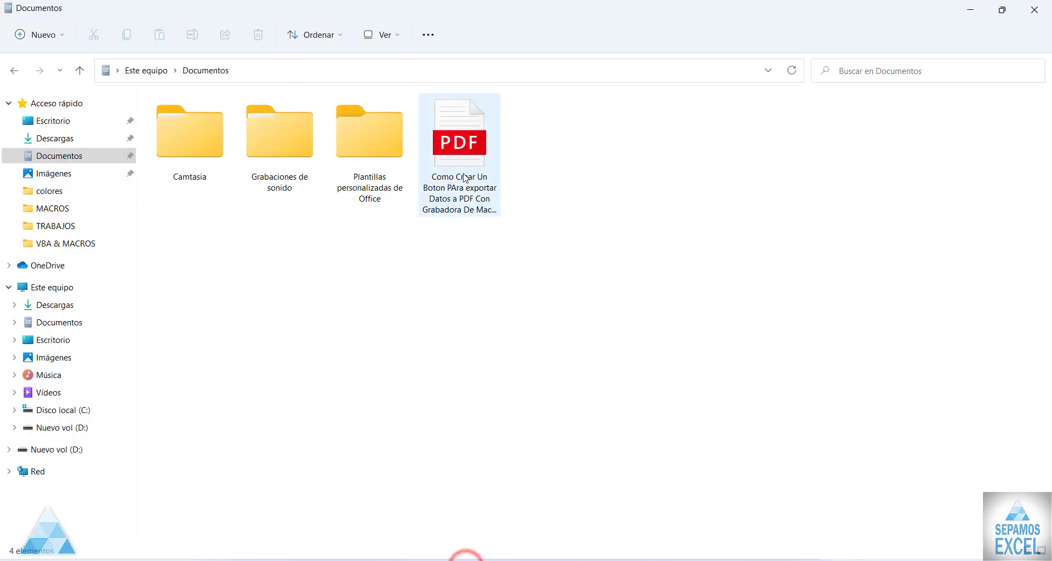
click(463, 167)
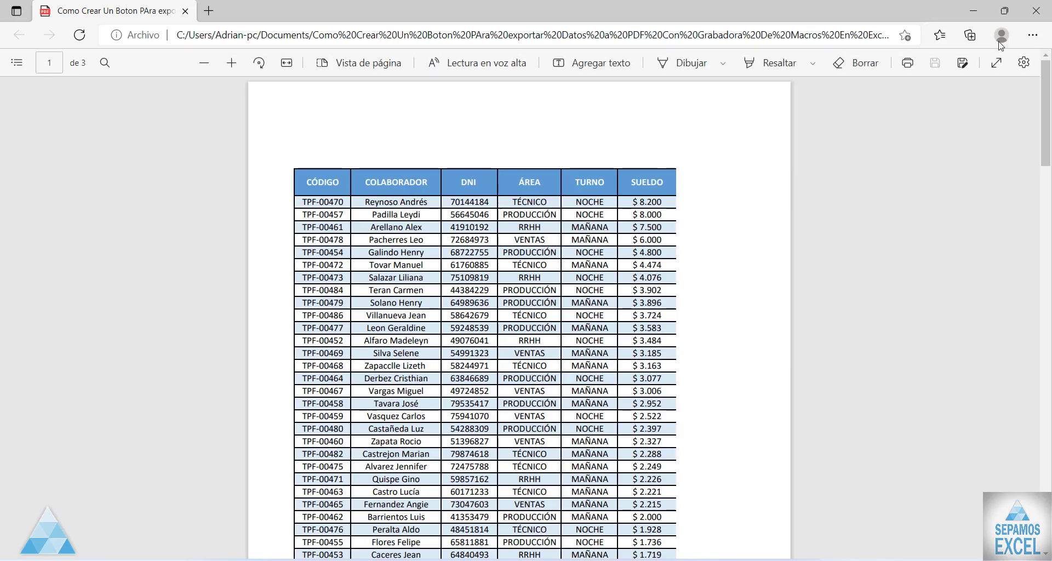
click(1036, 10)
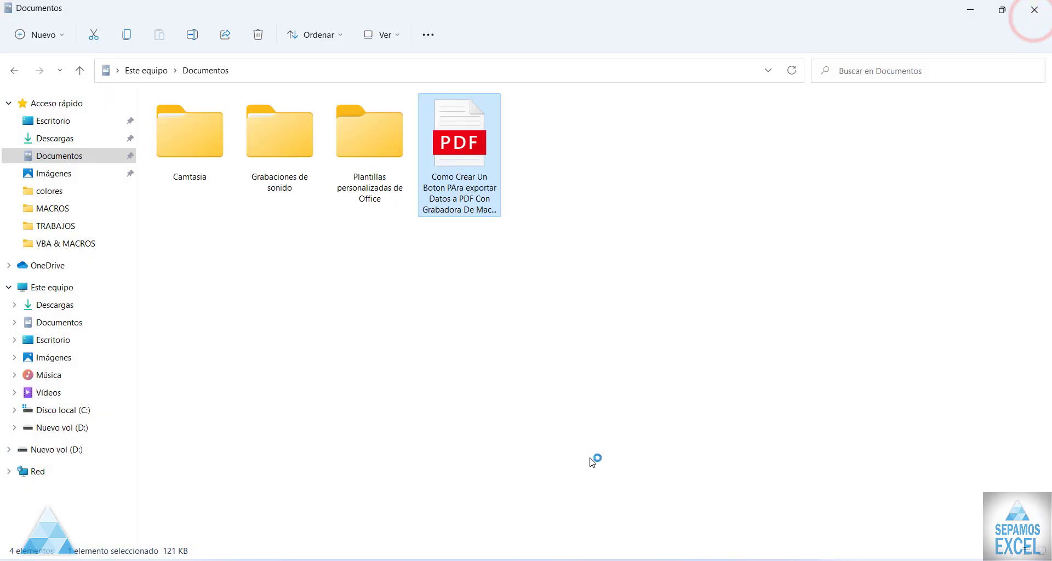
key(alt+F4)
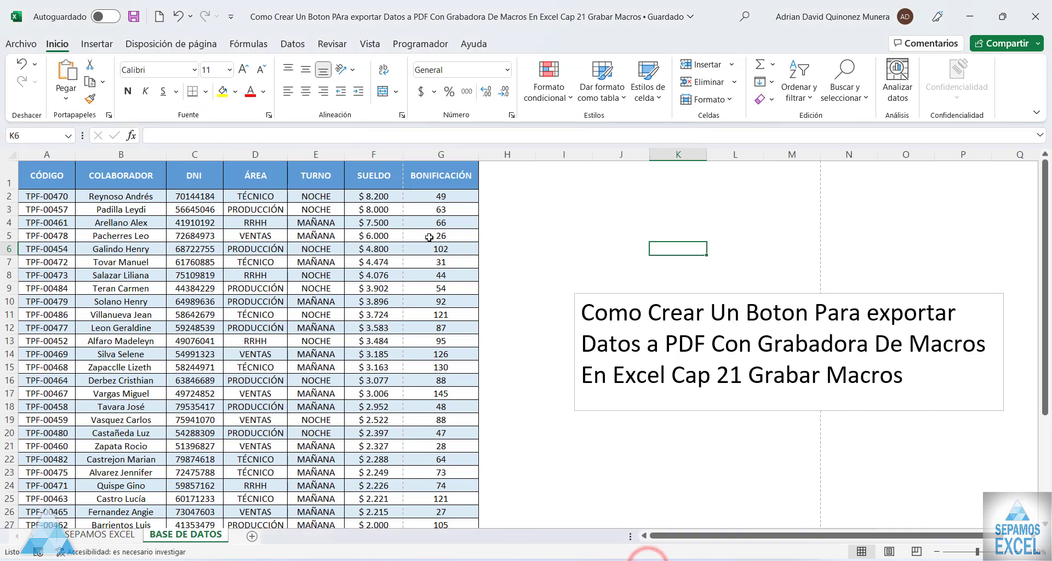
Step: In Page Break Preview, drag the page breaks back to column G, then return to Normal view
click(370, 44)
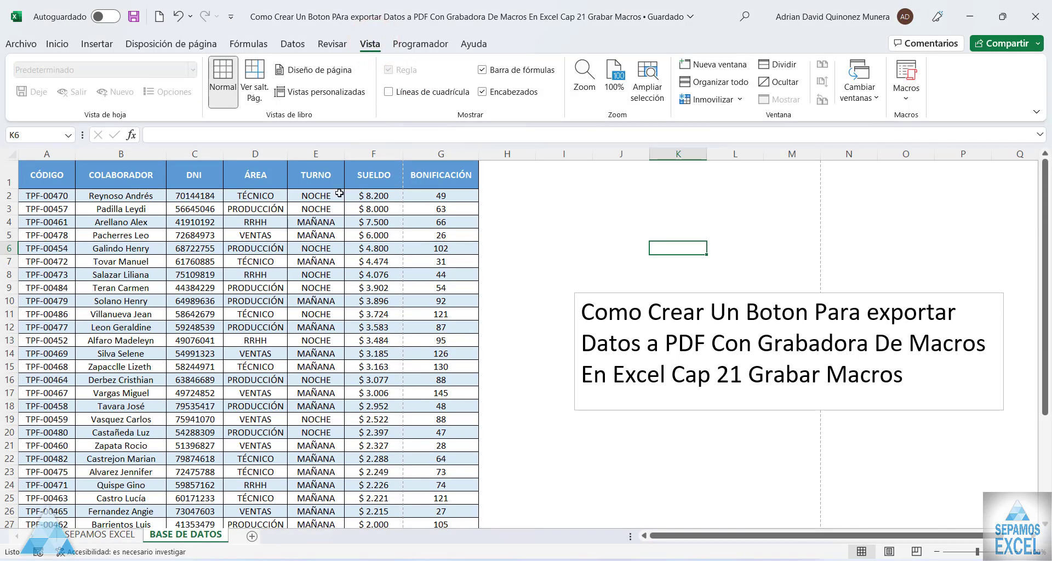
click(262, 92)
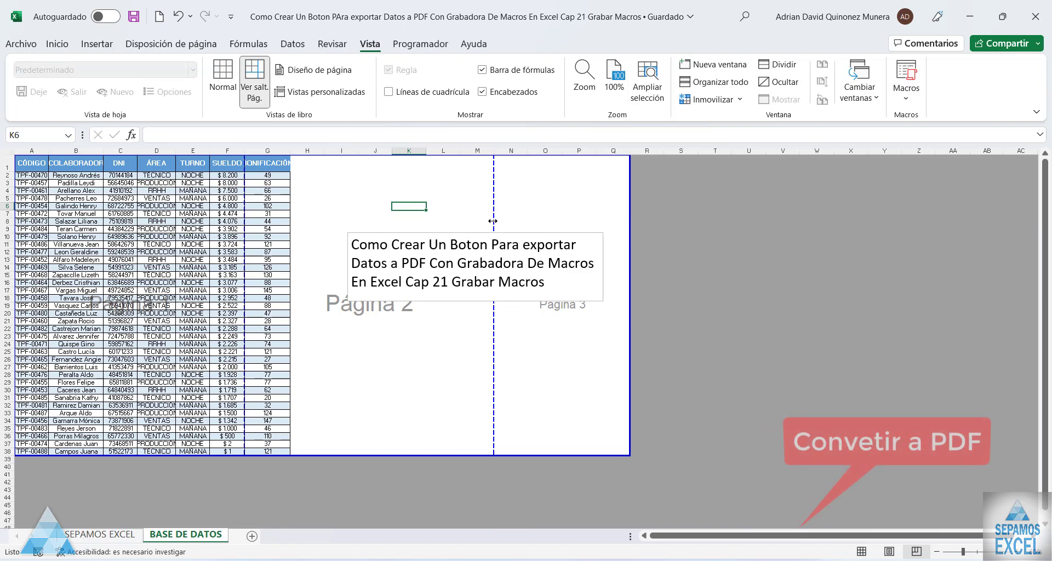
drag(493, 221, 294, 216)
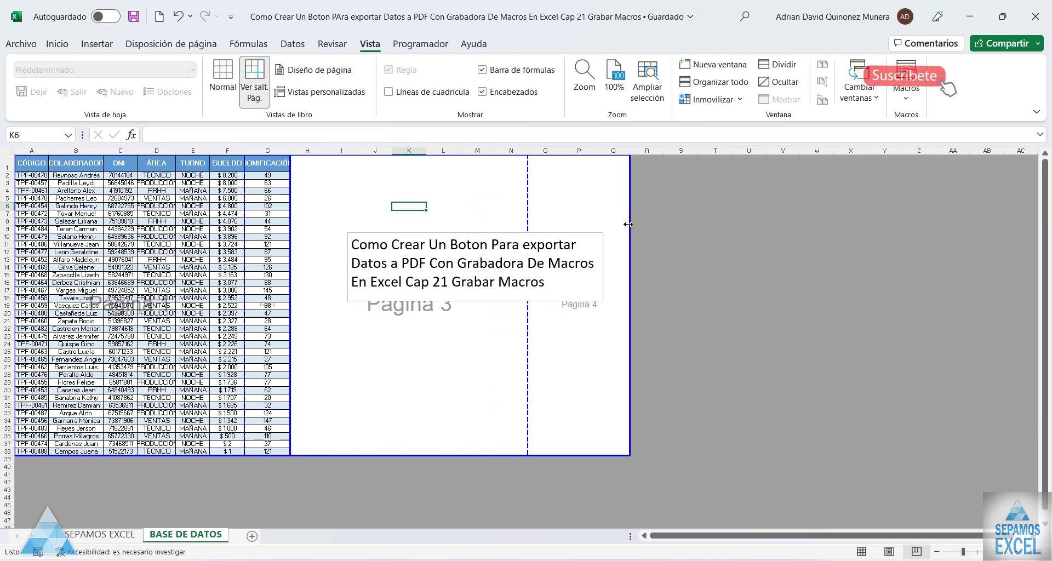
drag(629, 225, 291, 225)
click(248, 235)
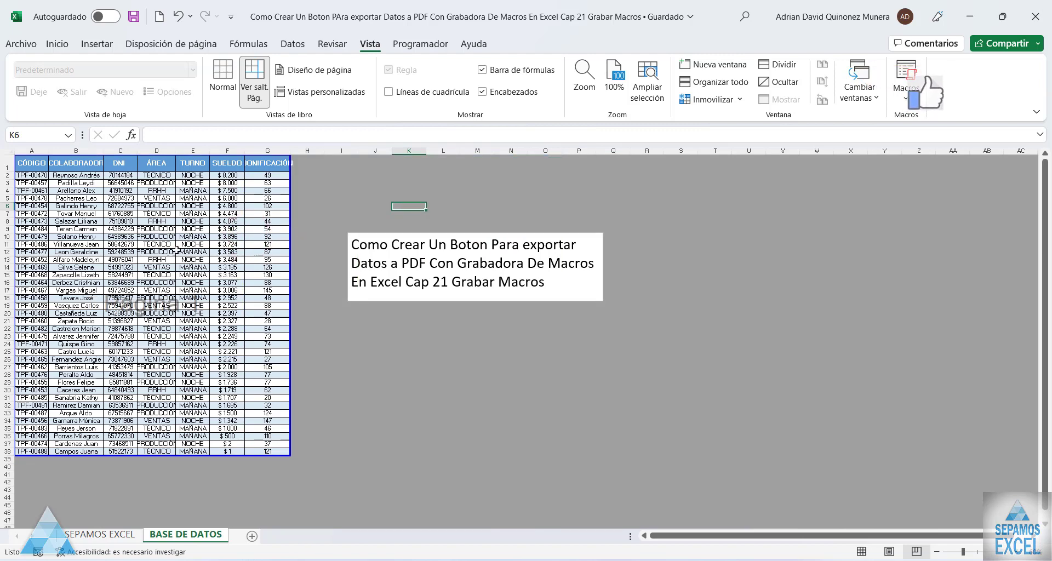
click(221, 87)
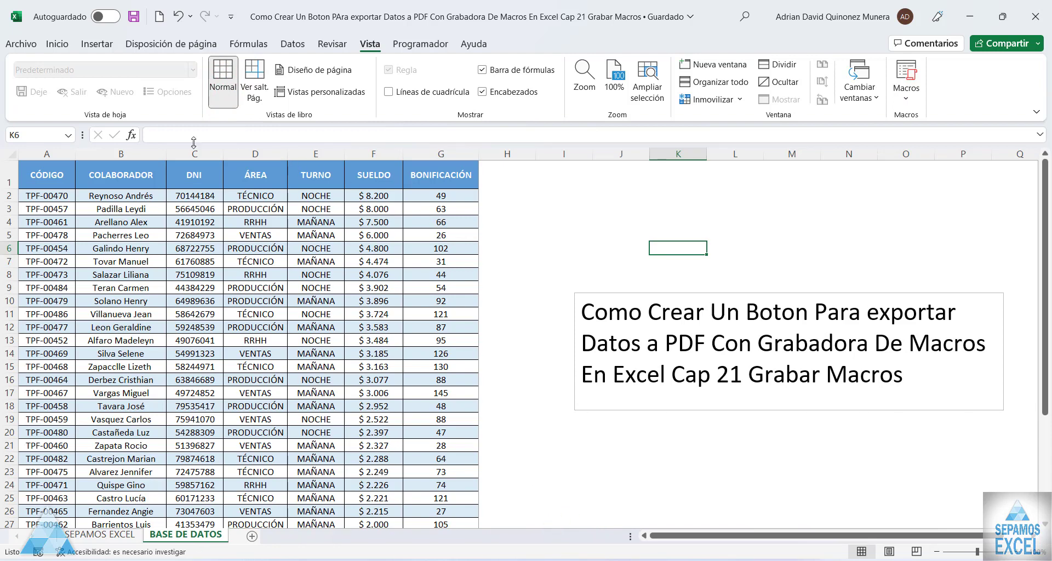
Step: Re-export the workbook as PDF into Documentos, replacing the earlier PDF file
click(21, 43)
click(71, 226)
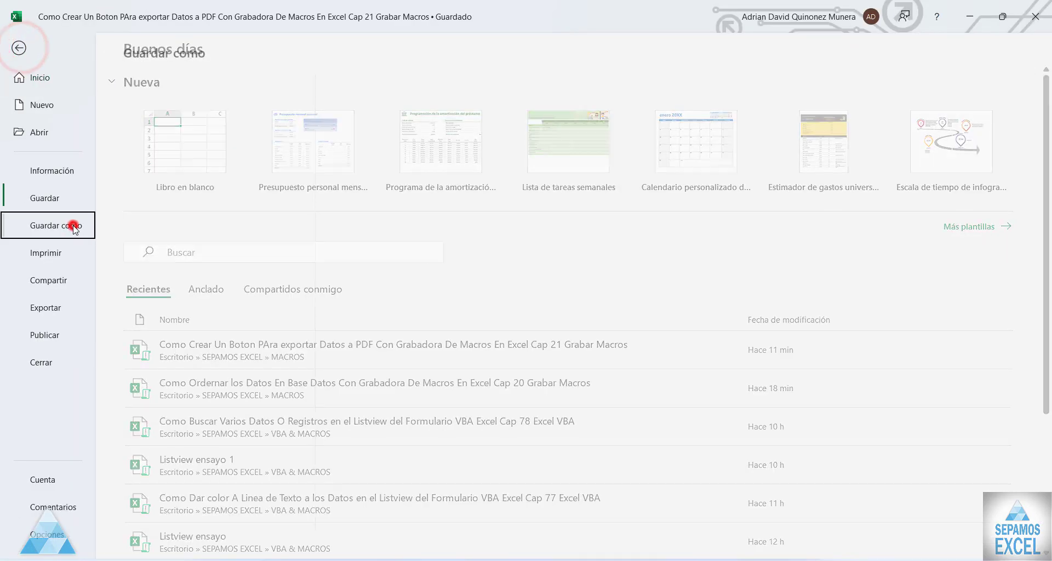
click(525, 119)
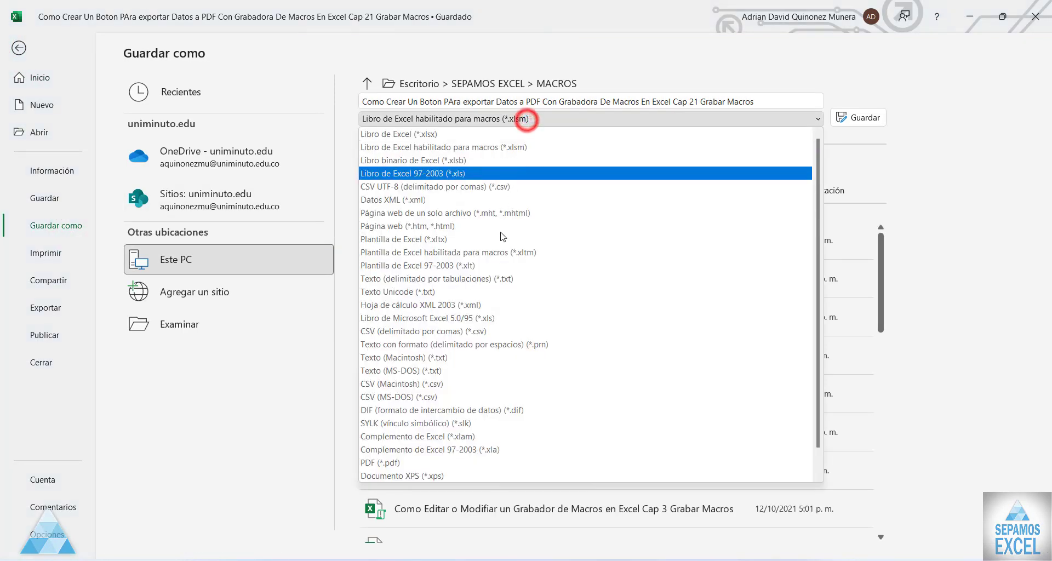
click(399, 463)
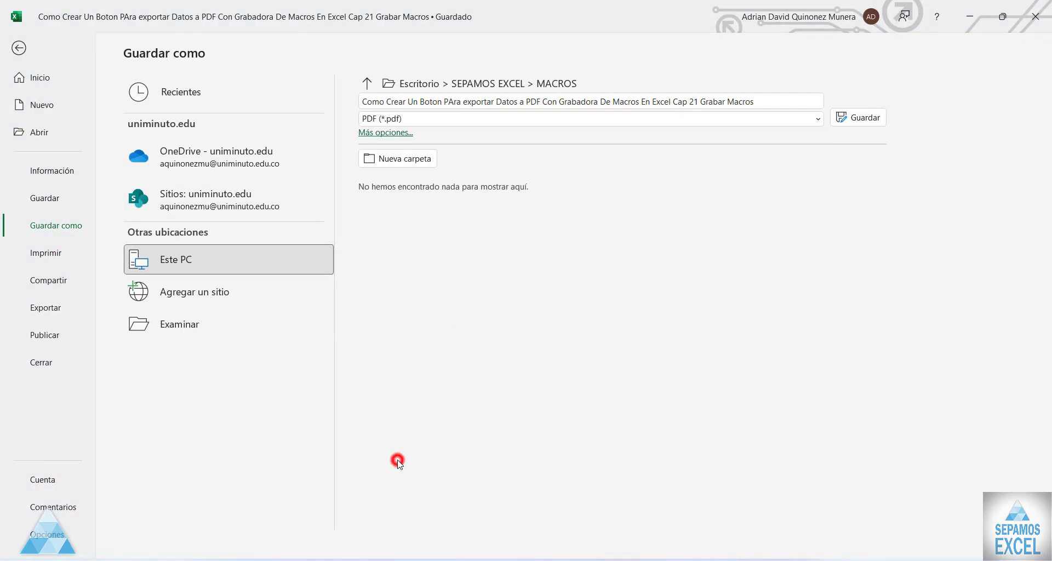
click(191, 321)
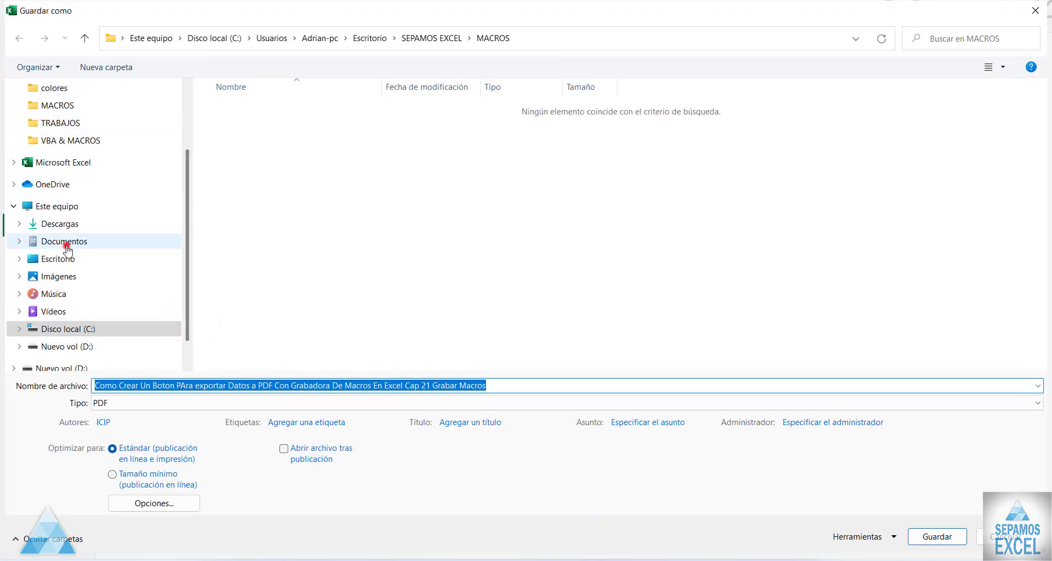
click(100, 241)
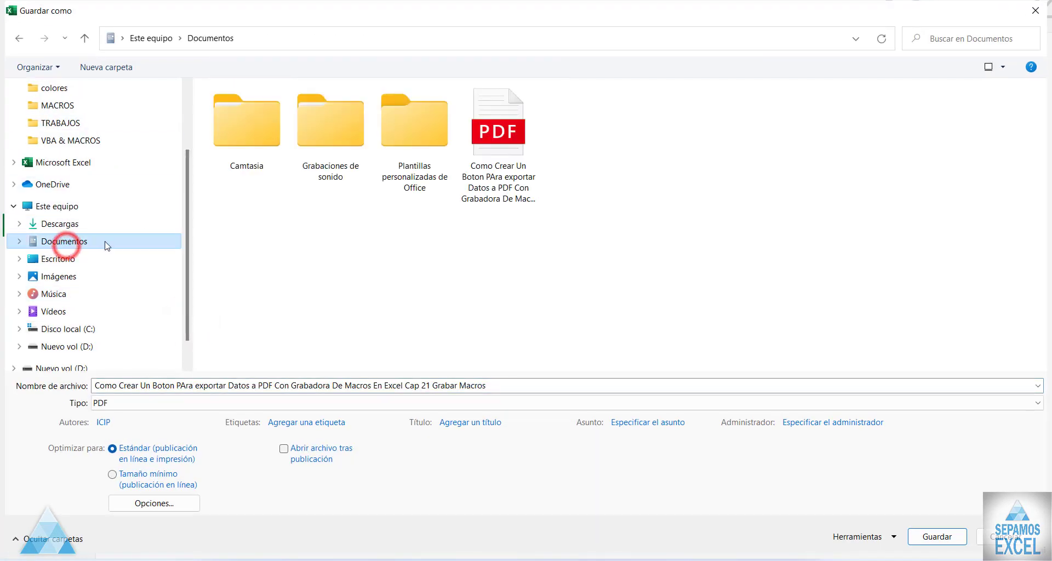
click(937, 536)
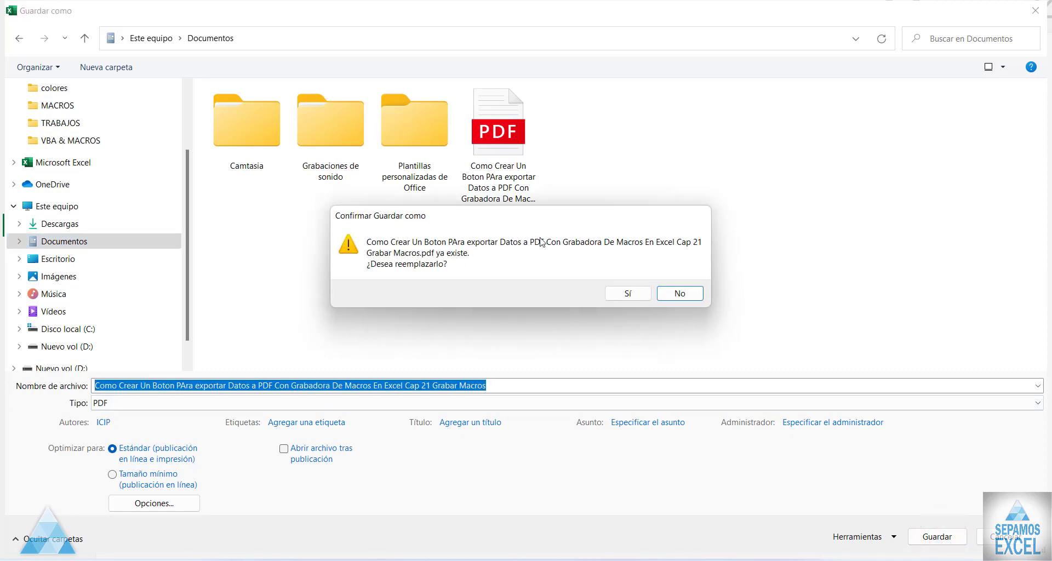
click(628, 294)
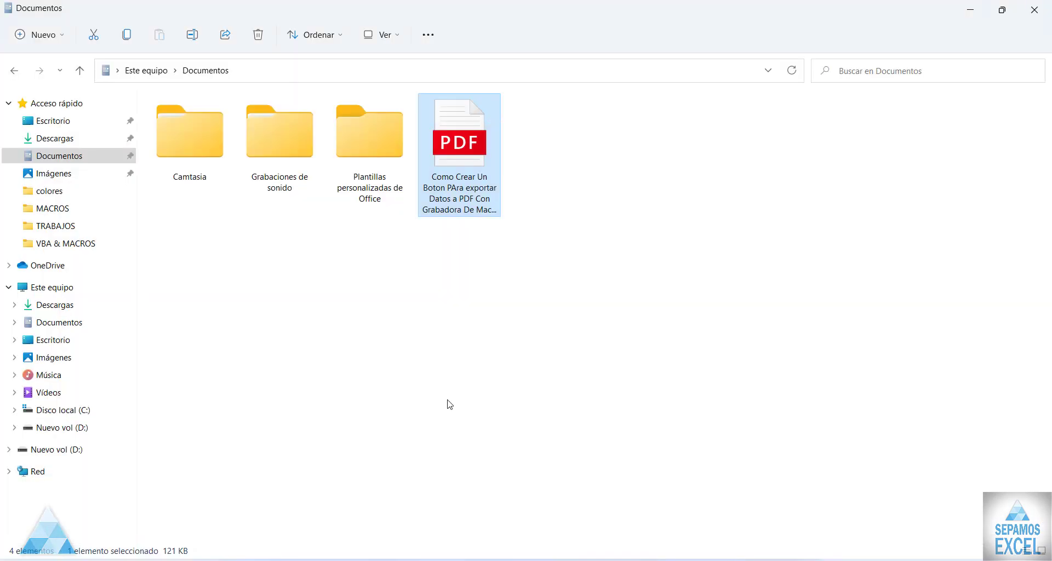
Step: Open the exported PDF in Edge, check the one-page employee table, and close it
click(462, 301)
double_click(463, 164)
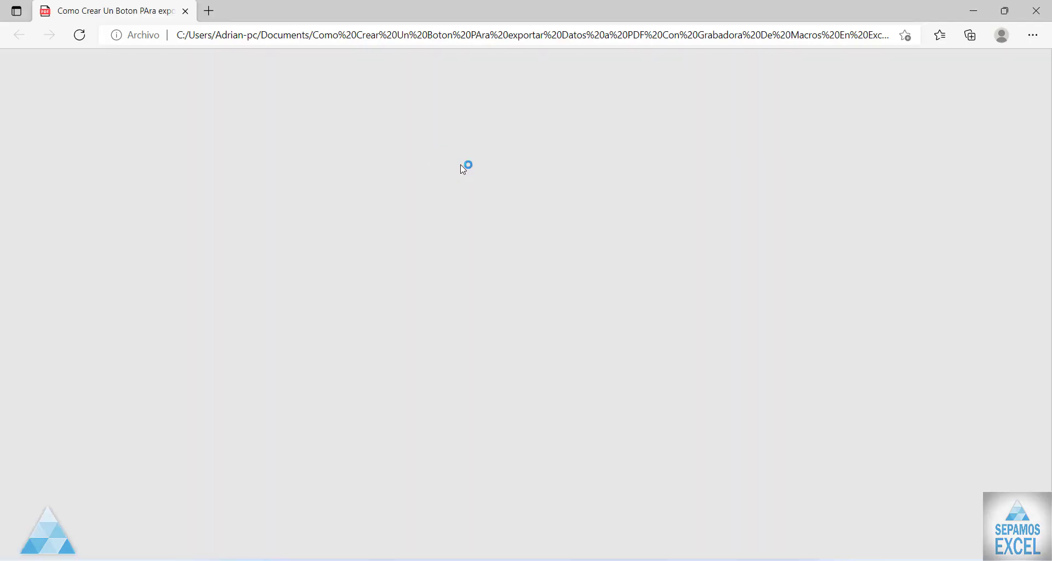
scroll(770, 293, down, 4)
scroll(765, 301, down, 3)
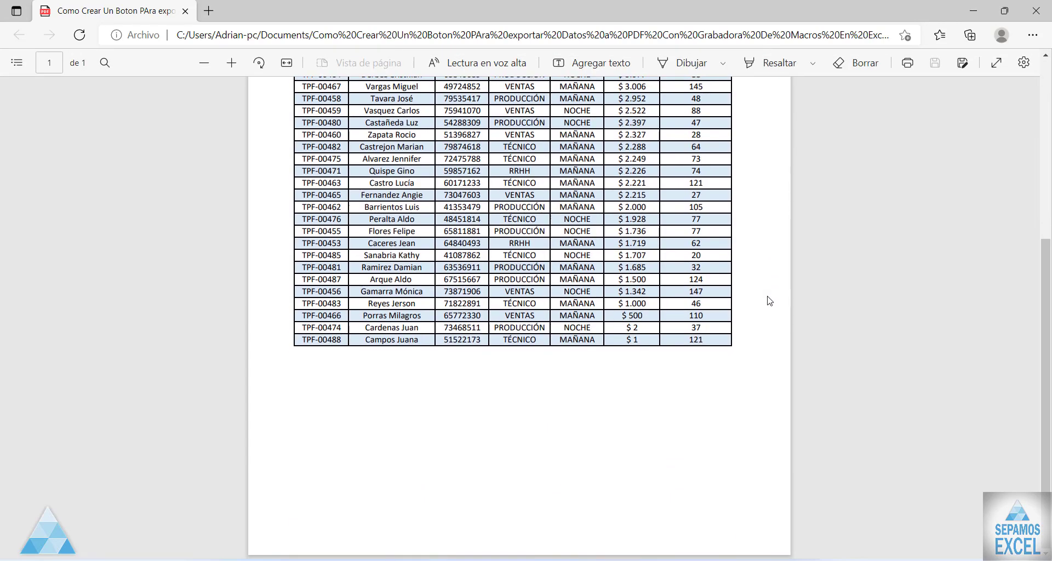
scroll(770, 301, up, 7)
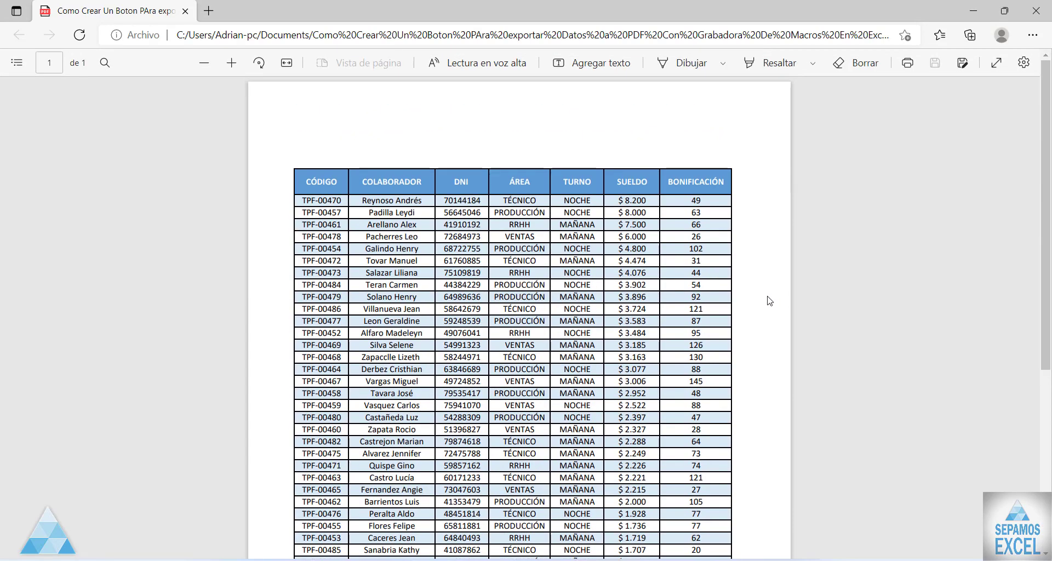
click(1036, 10)
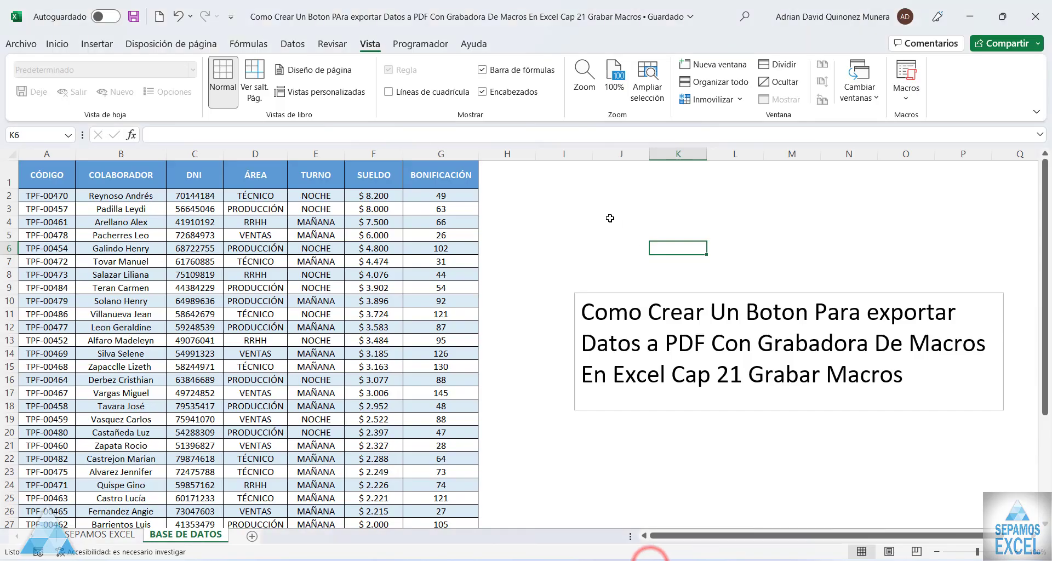
click(609, 217)
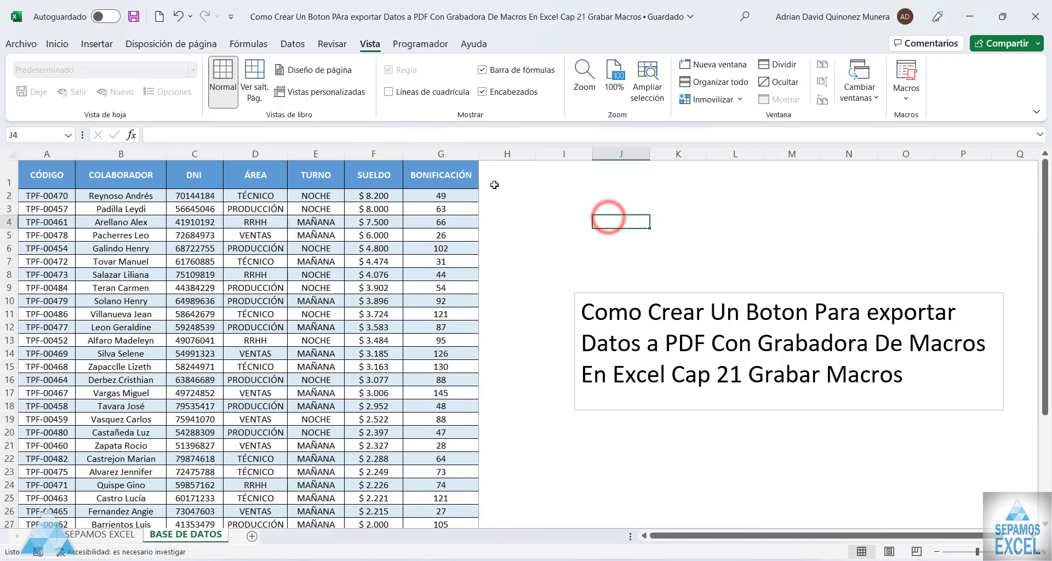
Step: Start recording a macro named PDF, described as converting the data to PDF for easier work
click(420, 44)
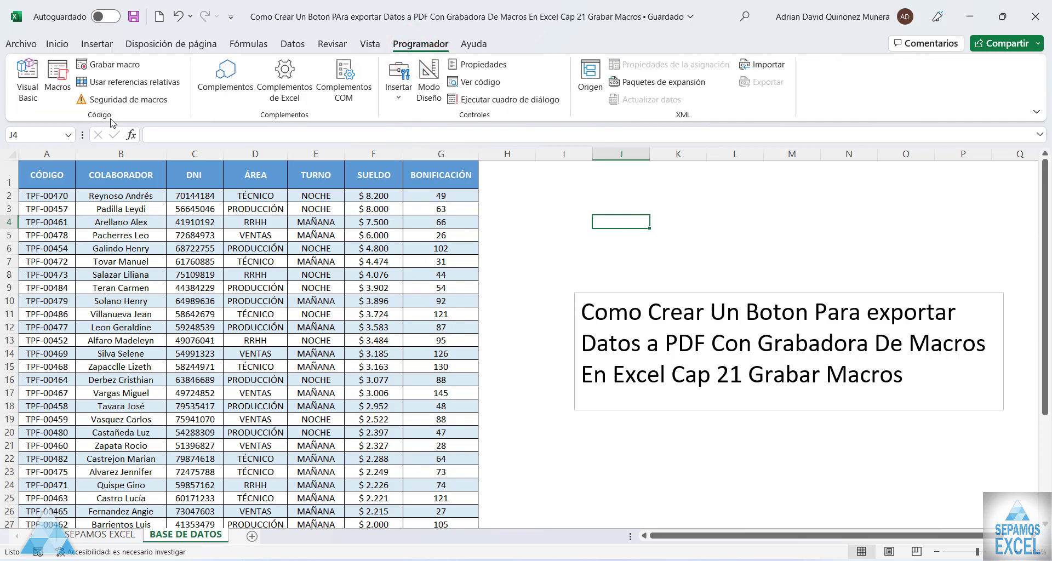
click(121, 65)
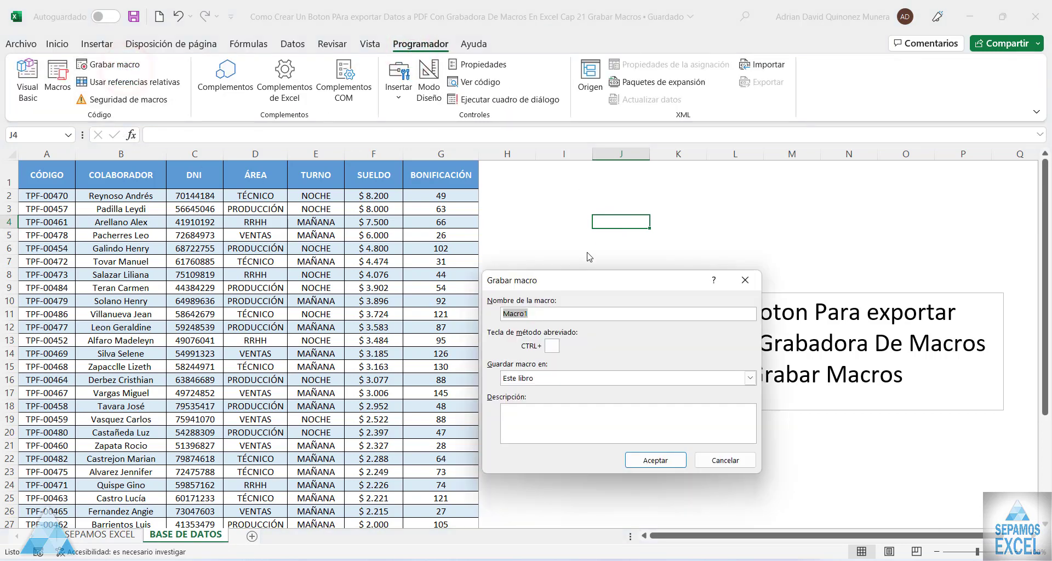
drag(619, 289, 613, 228)
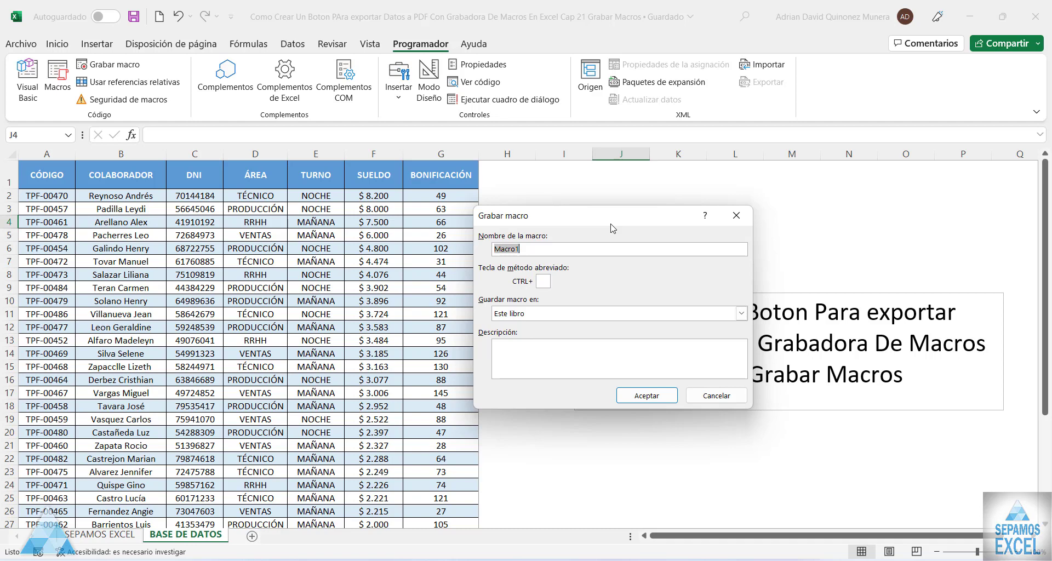
text(PDF)
click(564, 346)
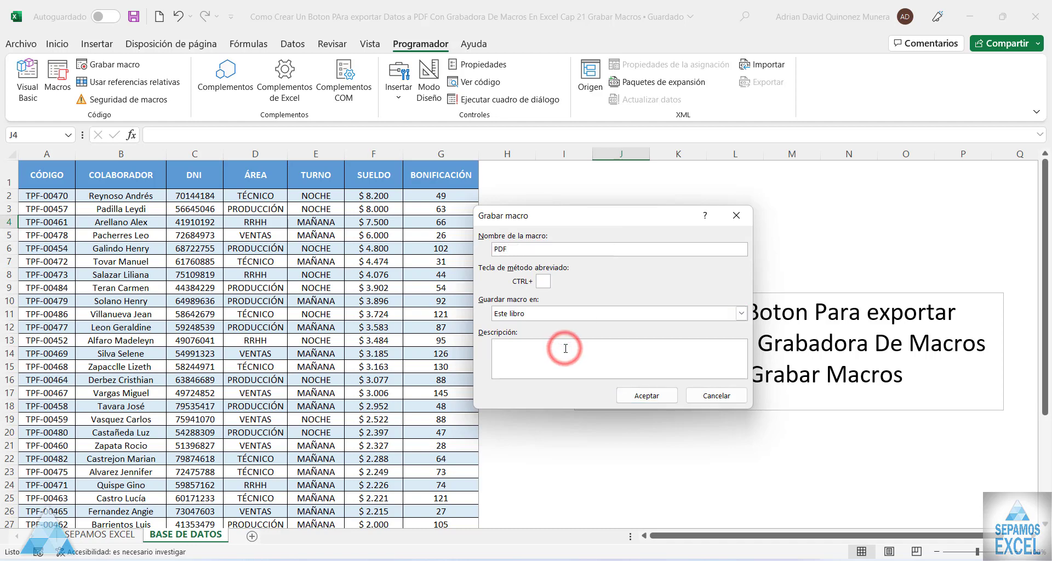
text(PARA C)
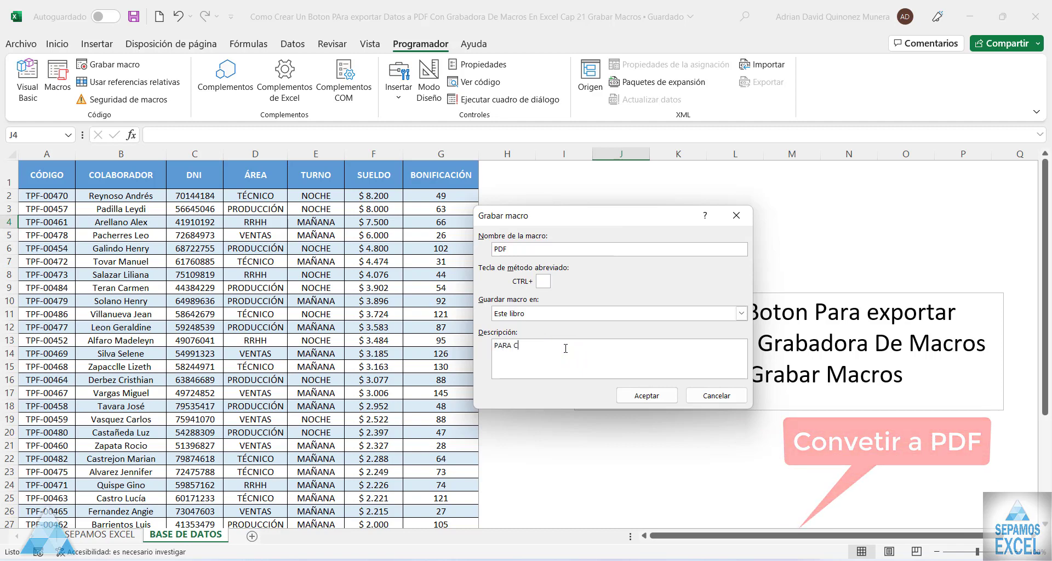
text(OVERTIR)
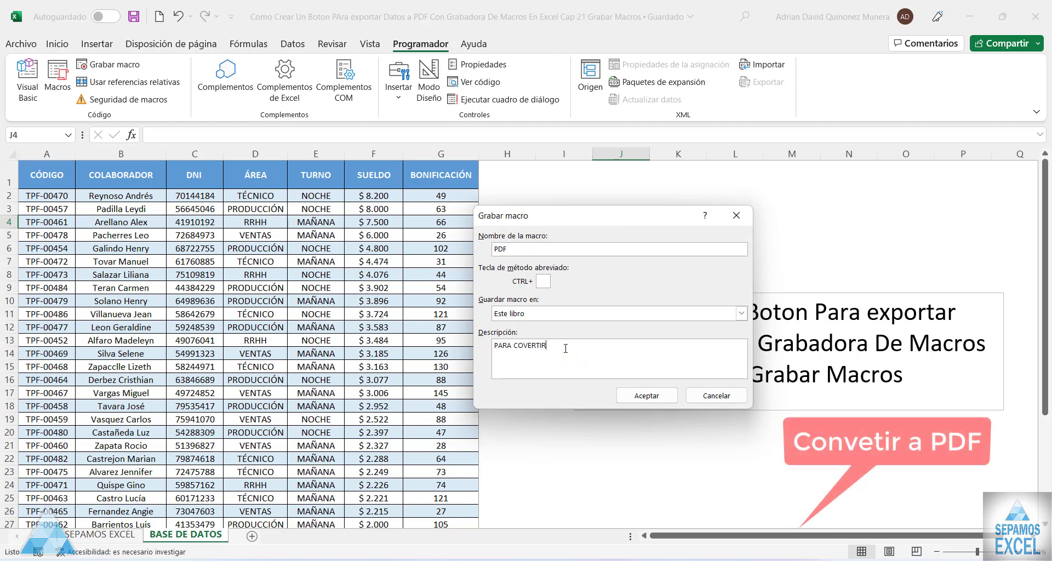
text( LOS DT)
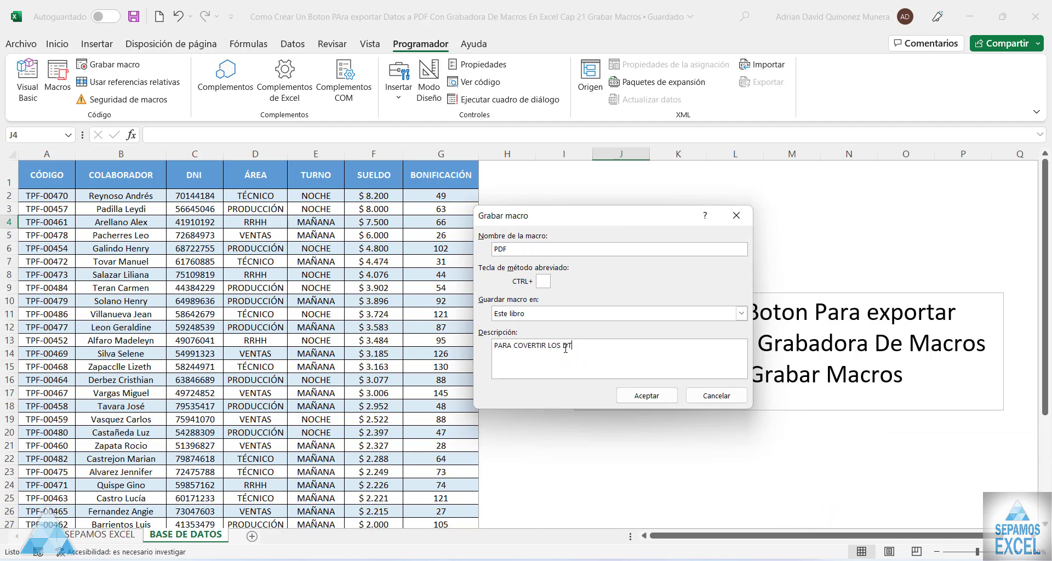
key(BackSpace)
text(ATOS A )
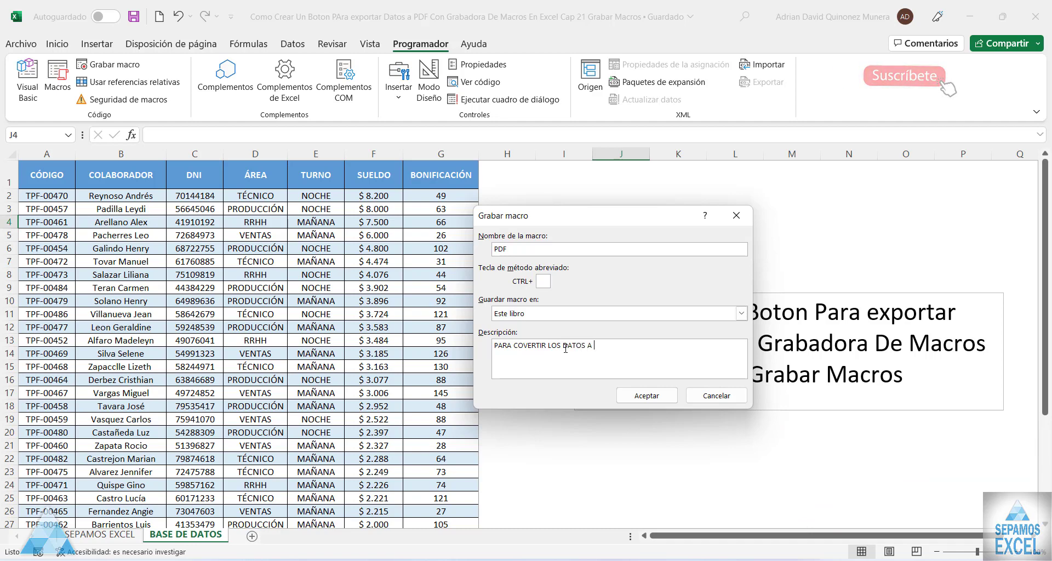
text(PDF QUE)
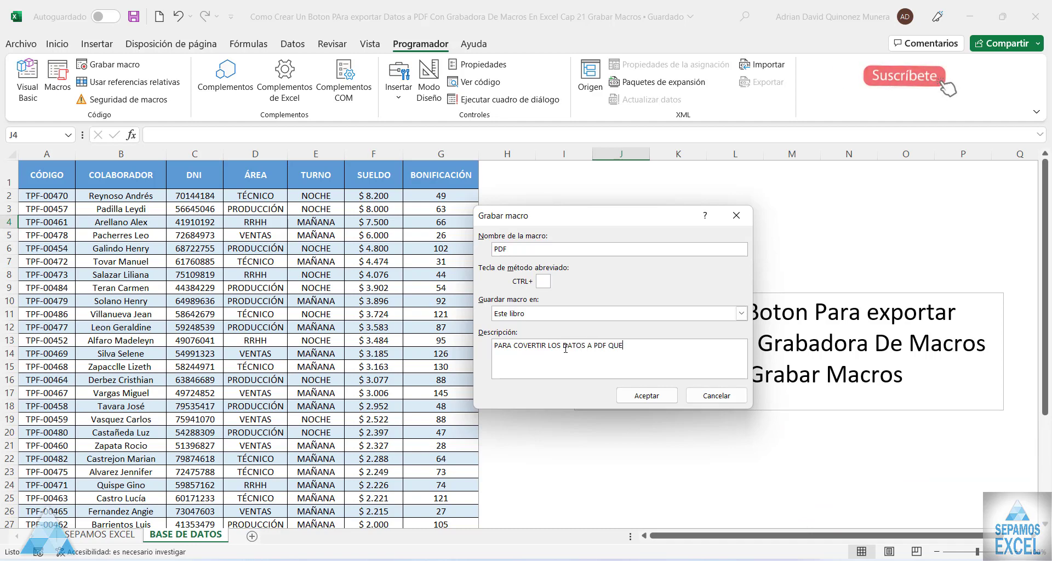
text( SE PUED)
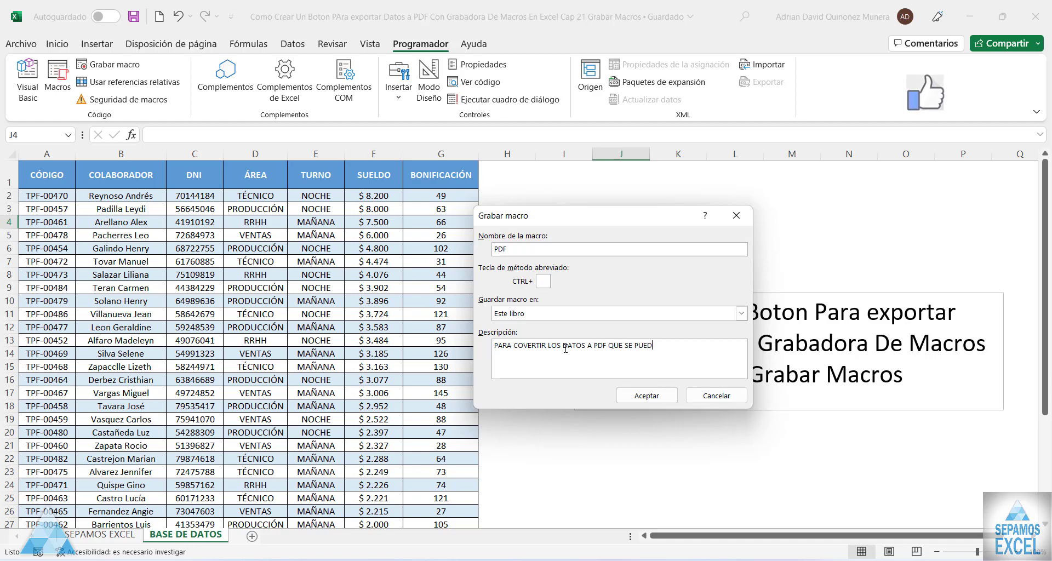
text(AN TRABHA)
key(BackSpace)
key(BackSpace)
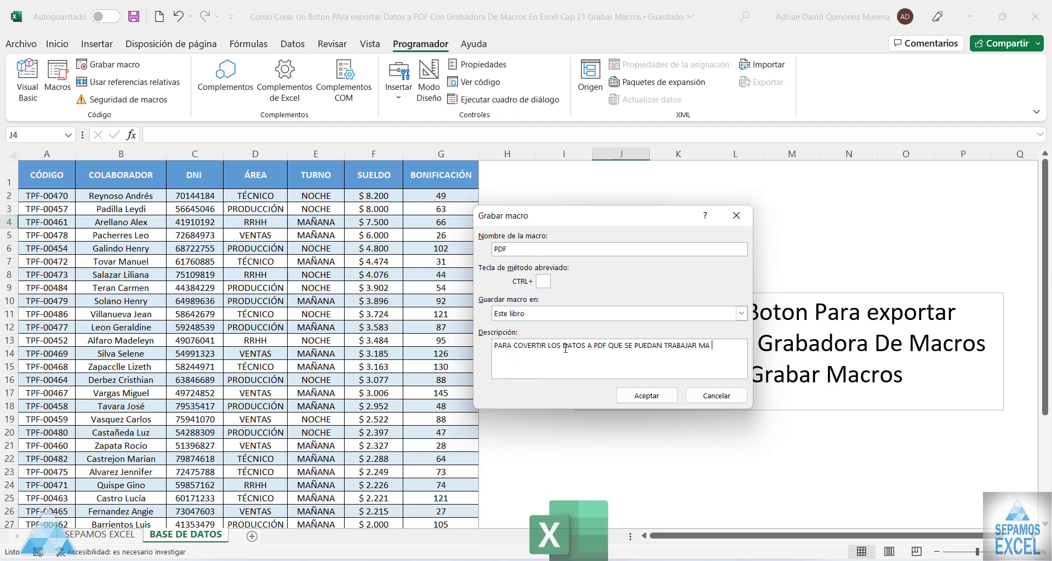
text(S FACIL)
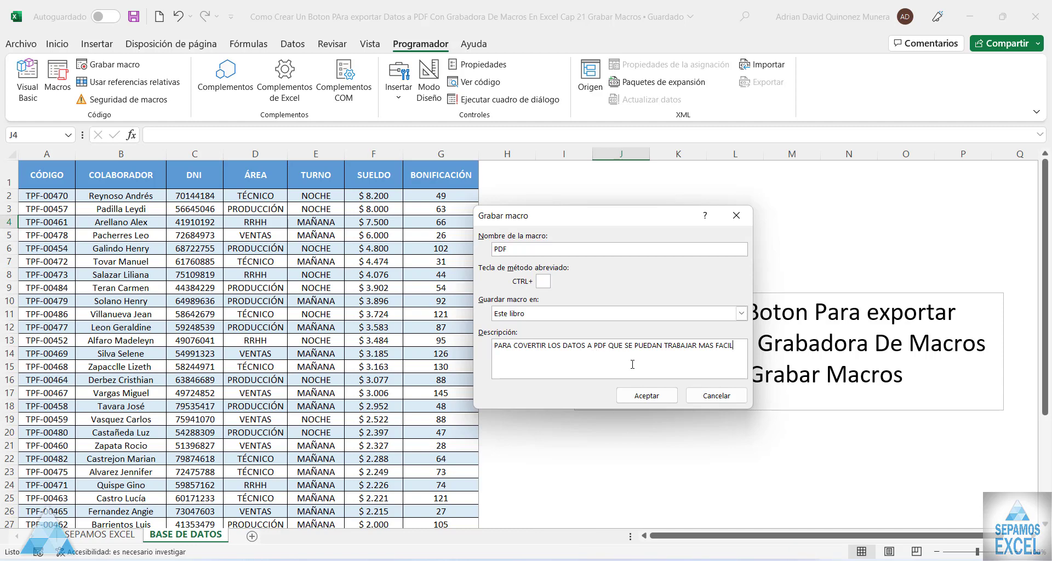
click(667, 404)
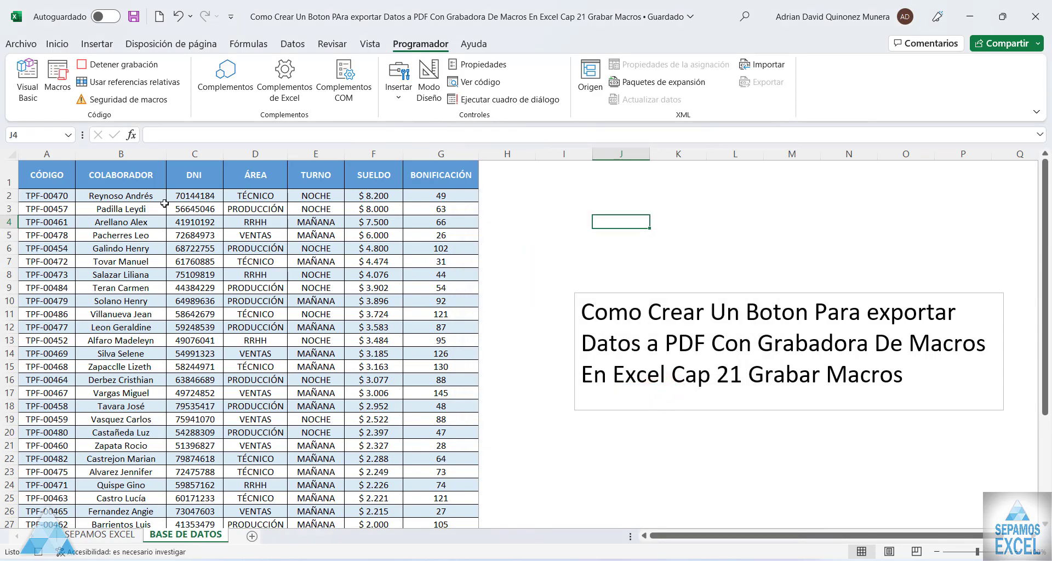
Step: Begin a Save As of the workbook with PDF chosen as the file type
scroll(343, 298, down, 4)
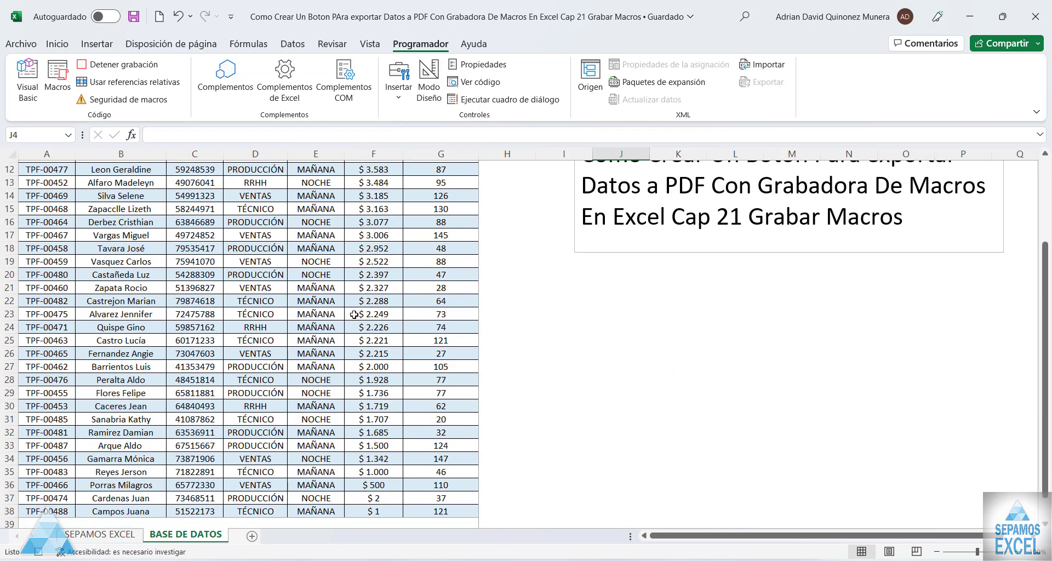
scroll(321, 305, up, 4)
scroll(311, 277, down, 4)
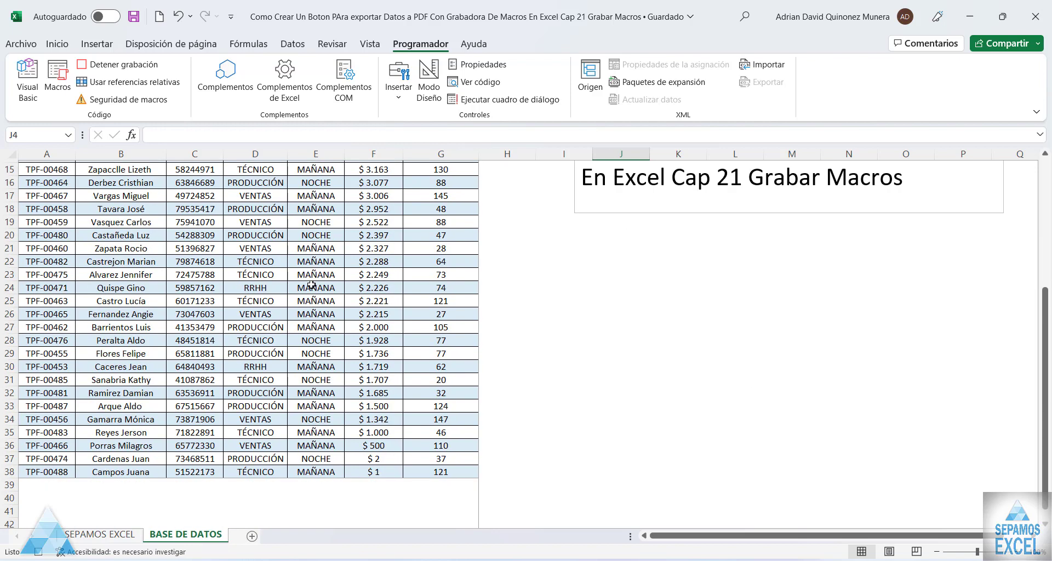
scroll(300, 267, up, 4)
scroll(386, 260, down, 5)
scroll(405, 302, up, 5)
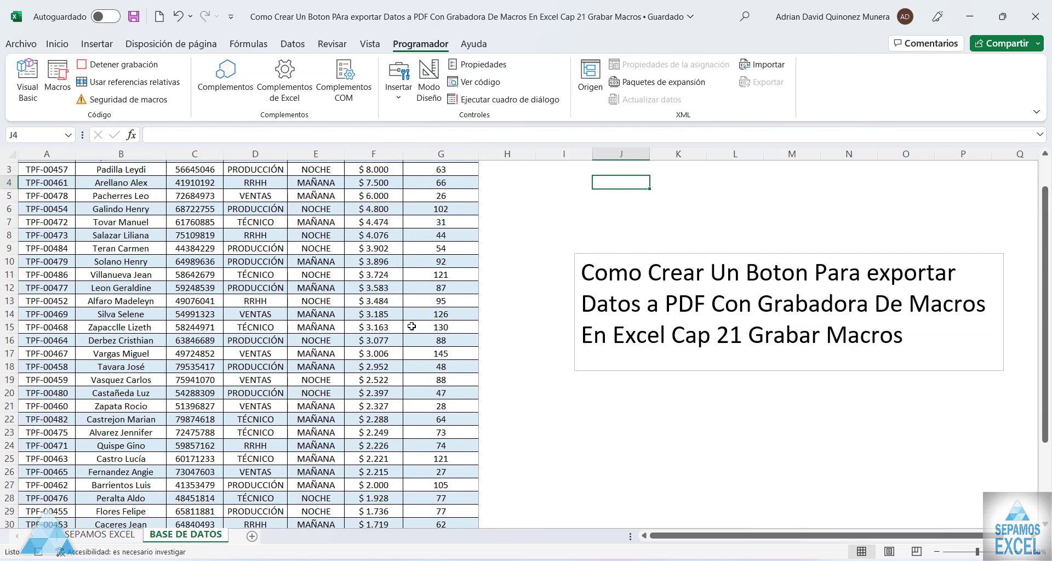
scroll(400, 285, up, 1)
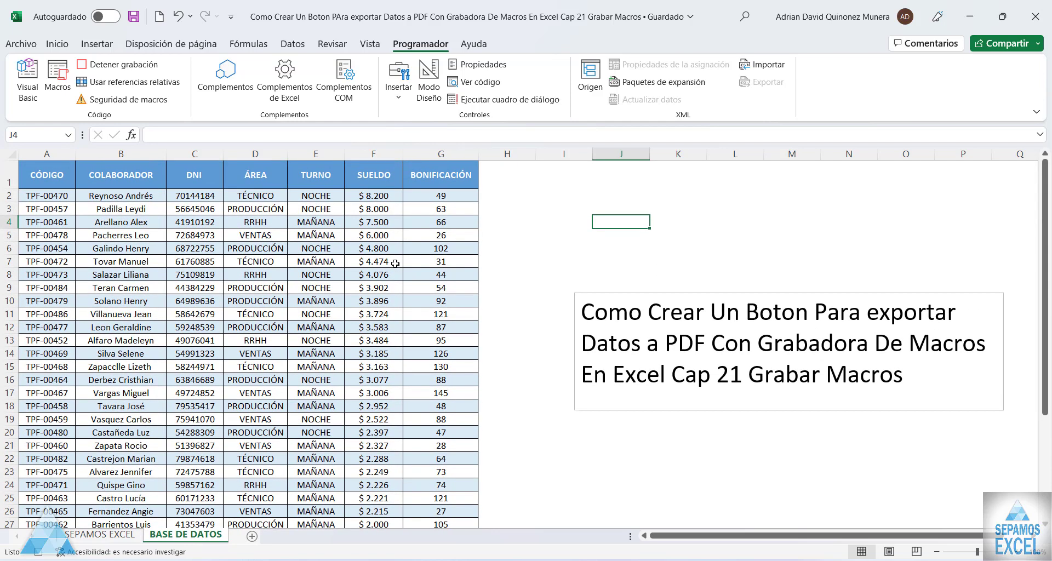
click(21, 44)
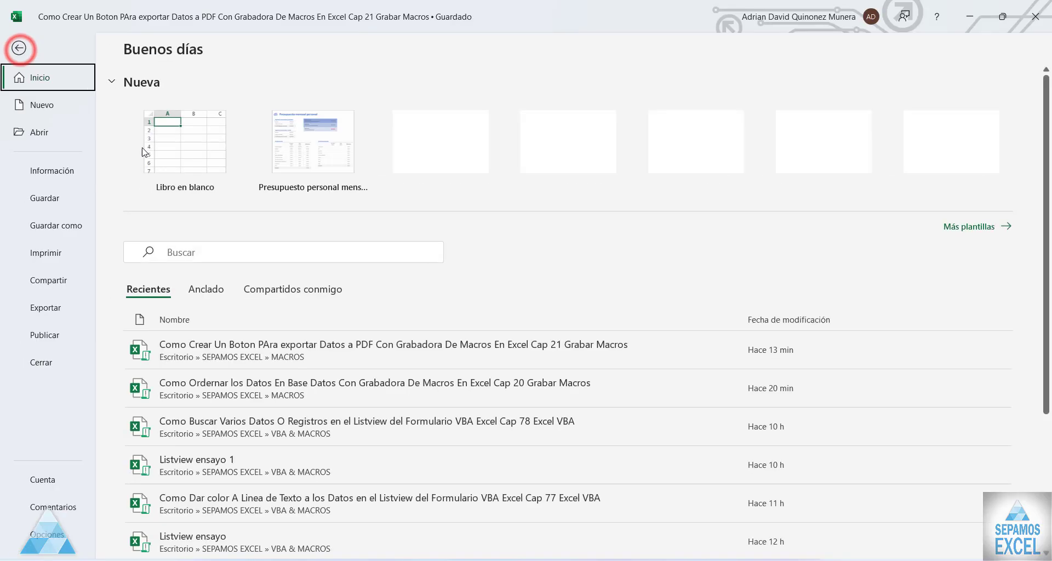
click(70, 224)
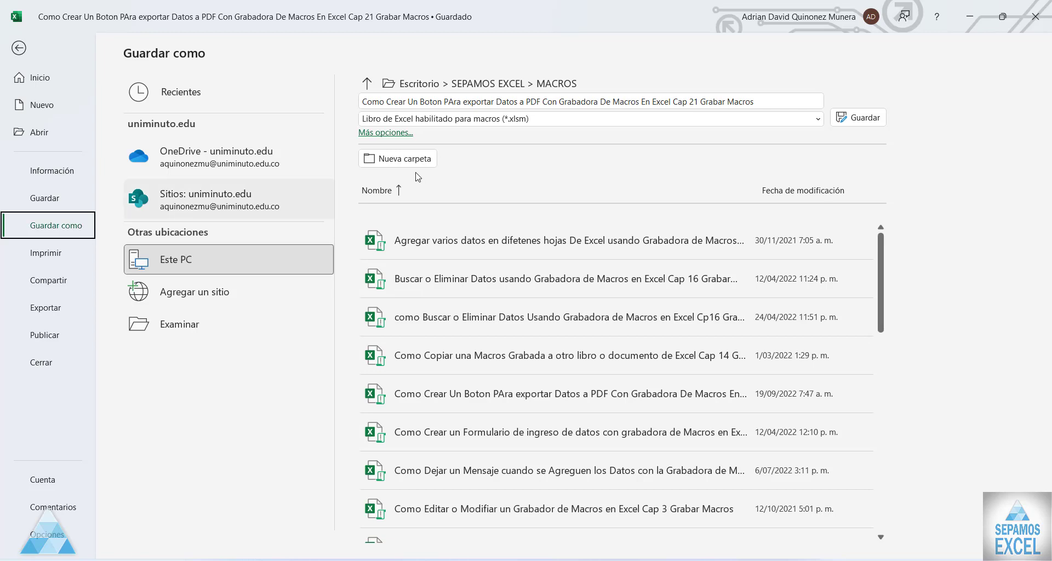
click(565, 121)
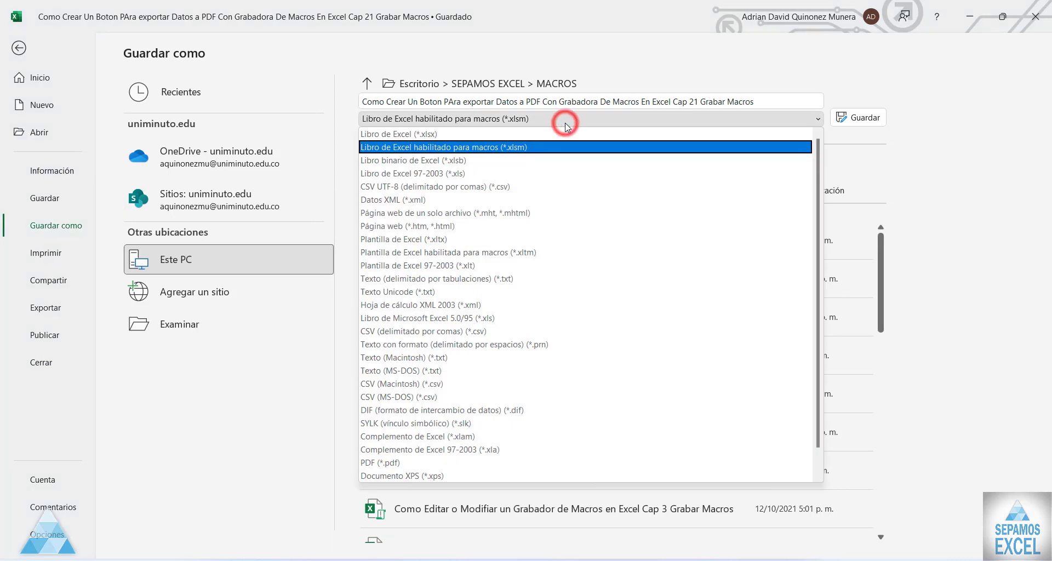
click(442, 462)
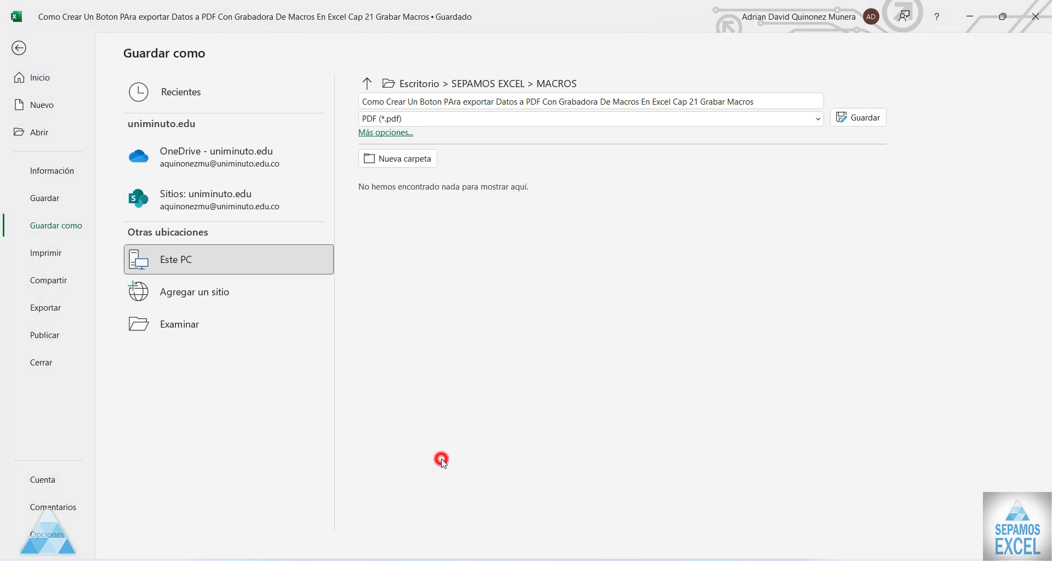
click(161, 326)
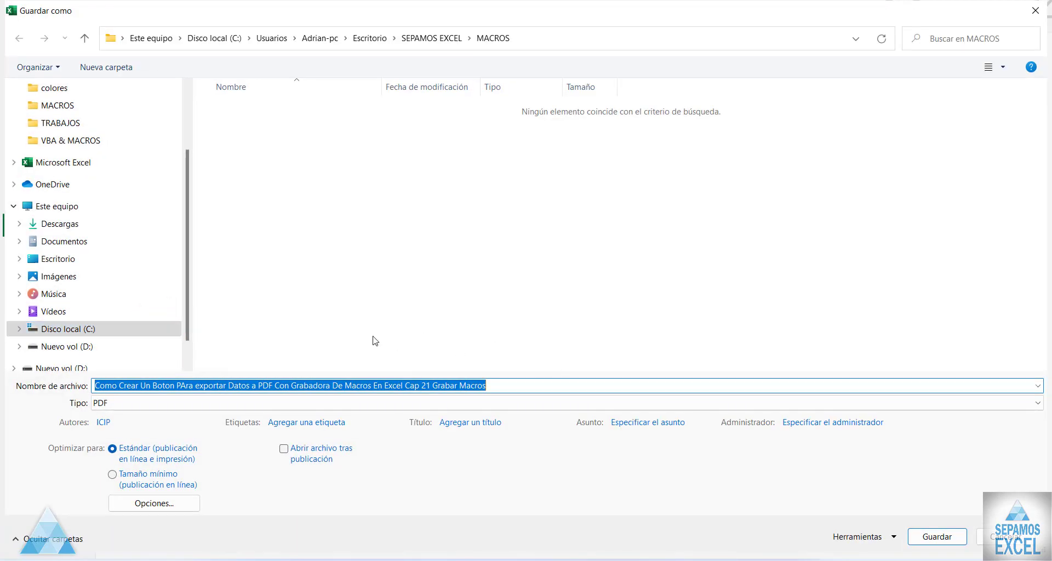
Step: Save the PDF as 'CONVETIRDATOS' in the Documentos folder
scroll(123, 263, up, 2)
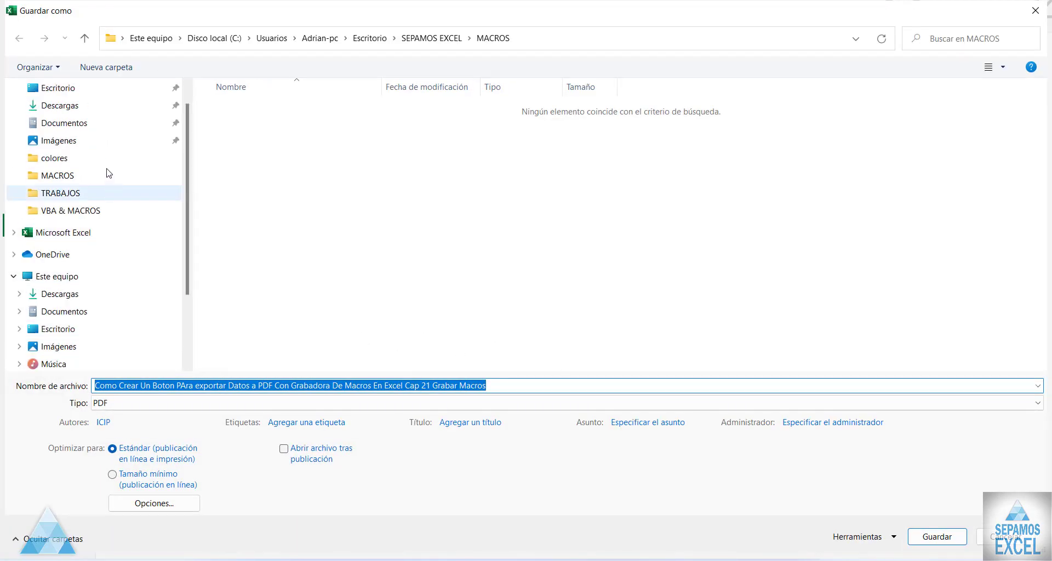
click(91, 132)
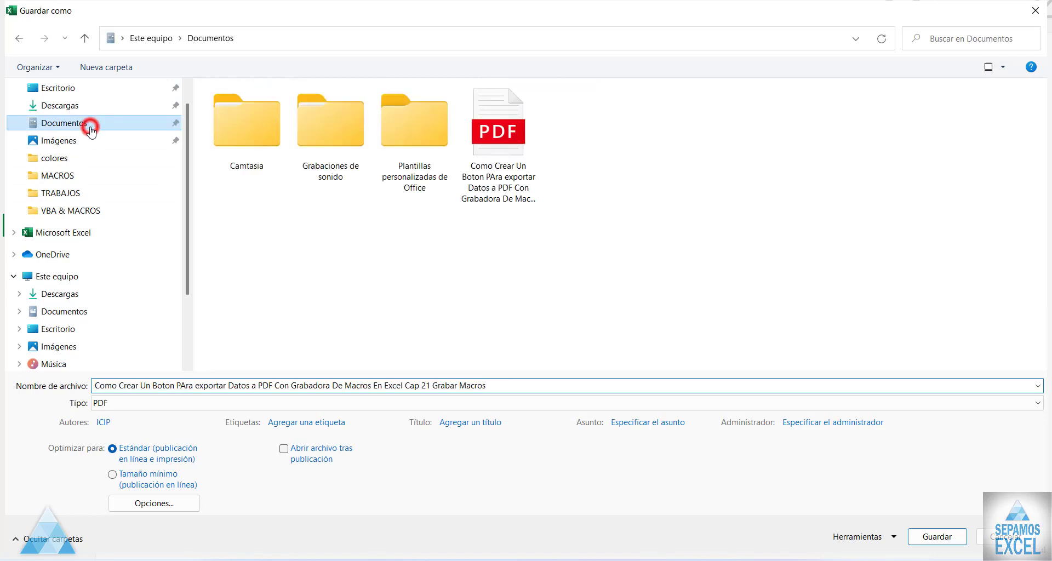
click(516, 386)
key(BackSpace)
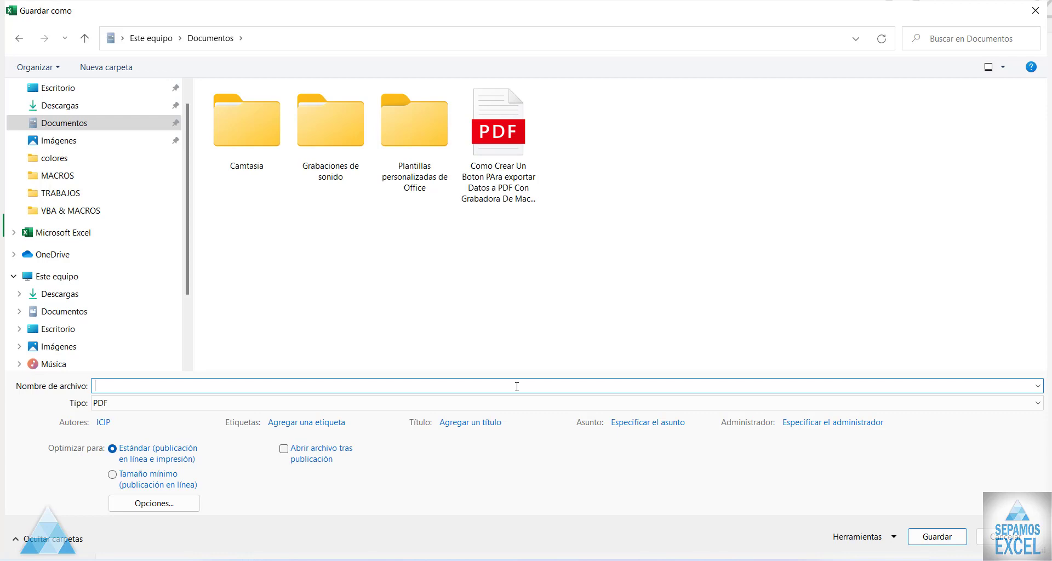
text(CONVE)
key(BackSpace)
key(BackSpace)
key(BackSpace)
key(BackSpace)
text(CO)
text(NVE)
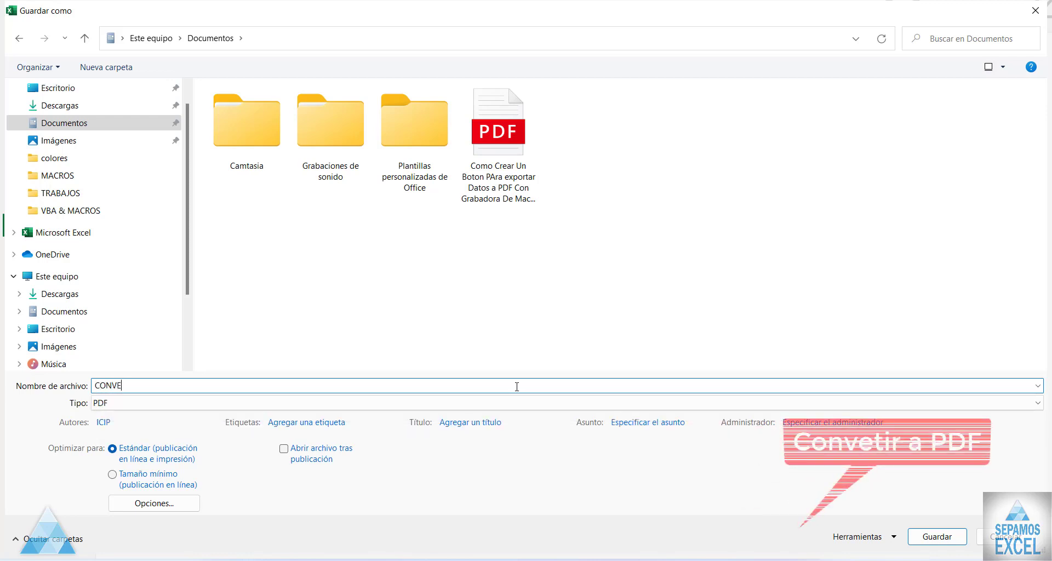
text(TIRDATOS)
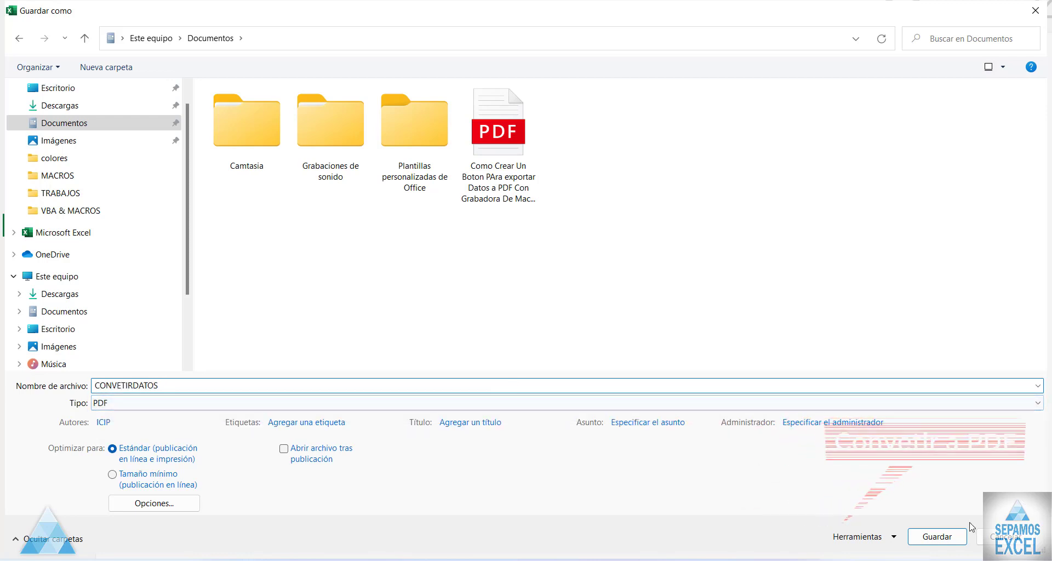
click(938, 537)
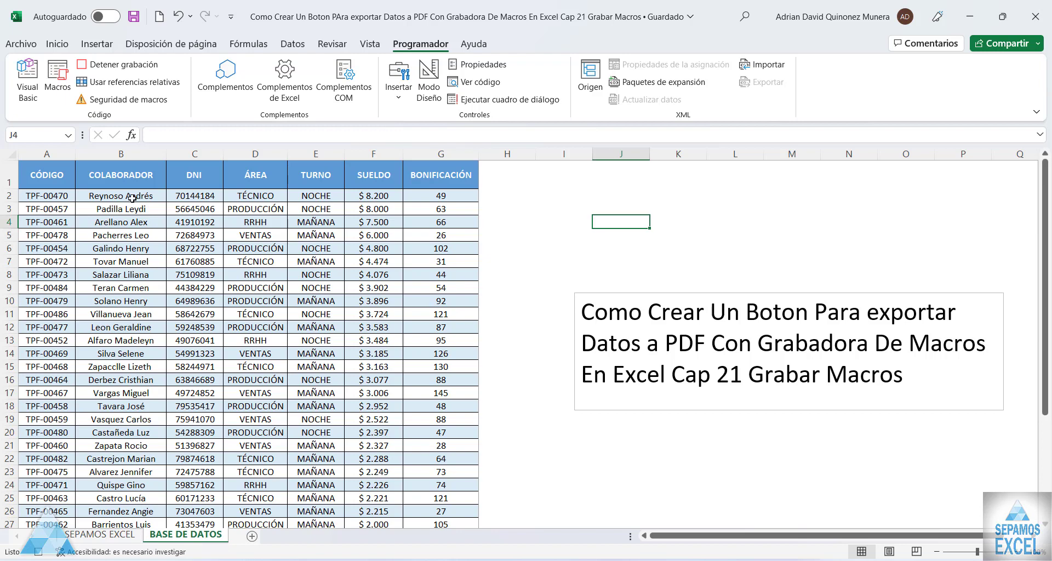
Step: Stop the macro recording and draw a rounded rectangle shape over I2:J2
click(138, 67)
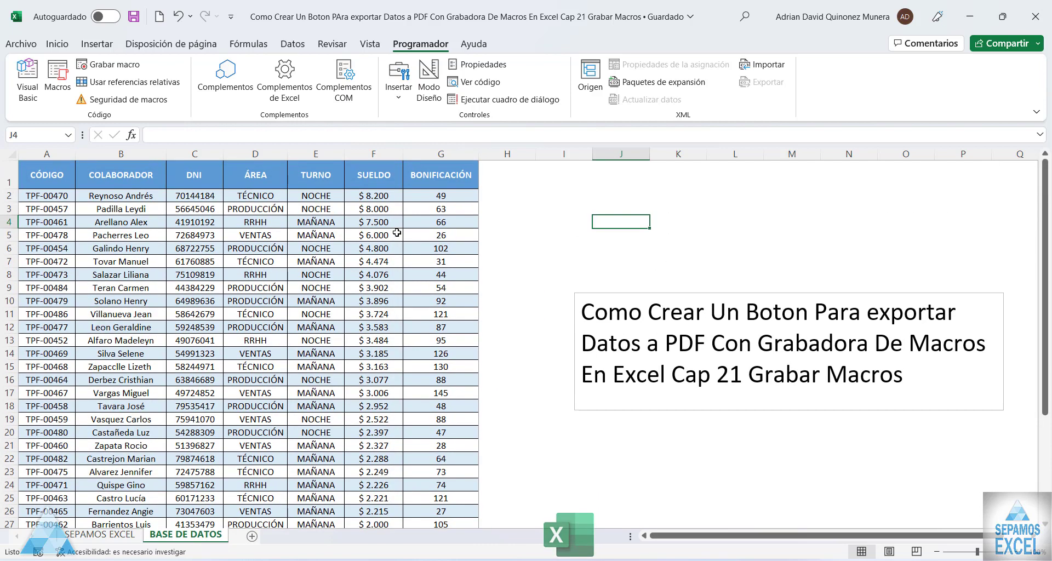
click(91, 46)
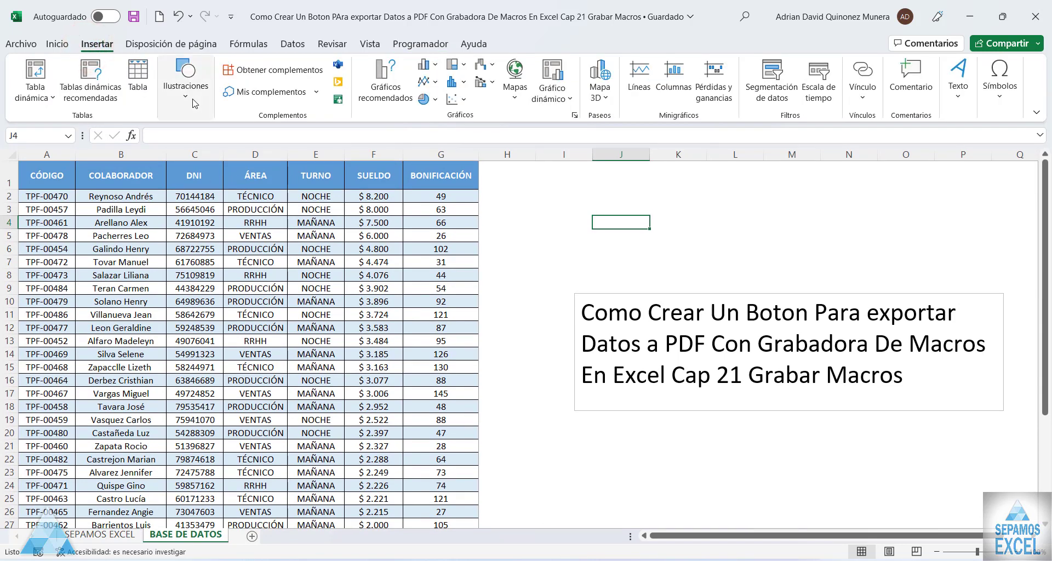
click(194, 103)
click(212, 162)
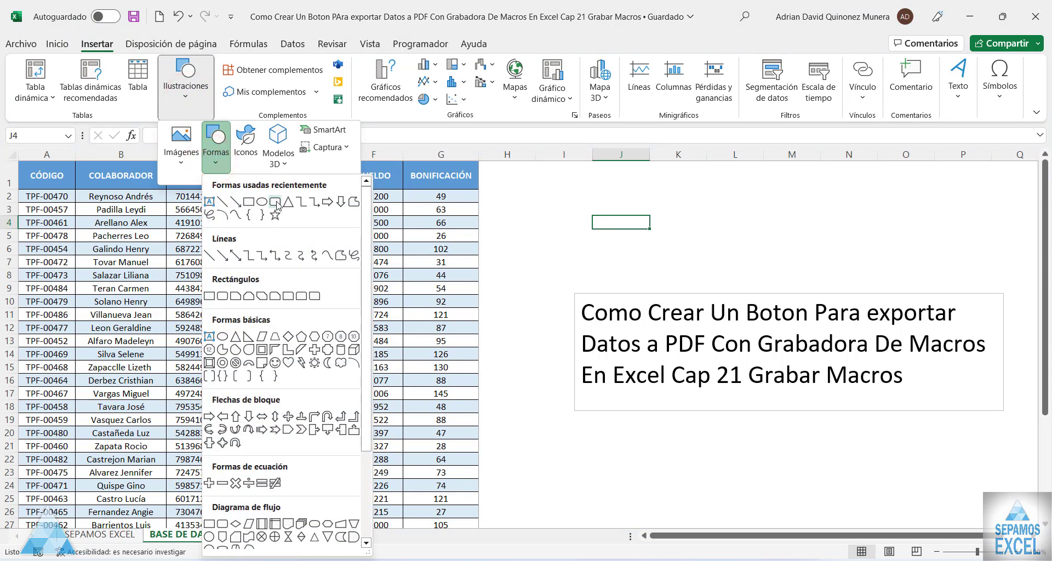
click(277, 206)
drag(557, 184, 660, 212)
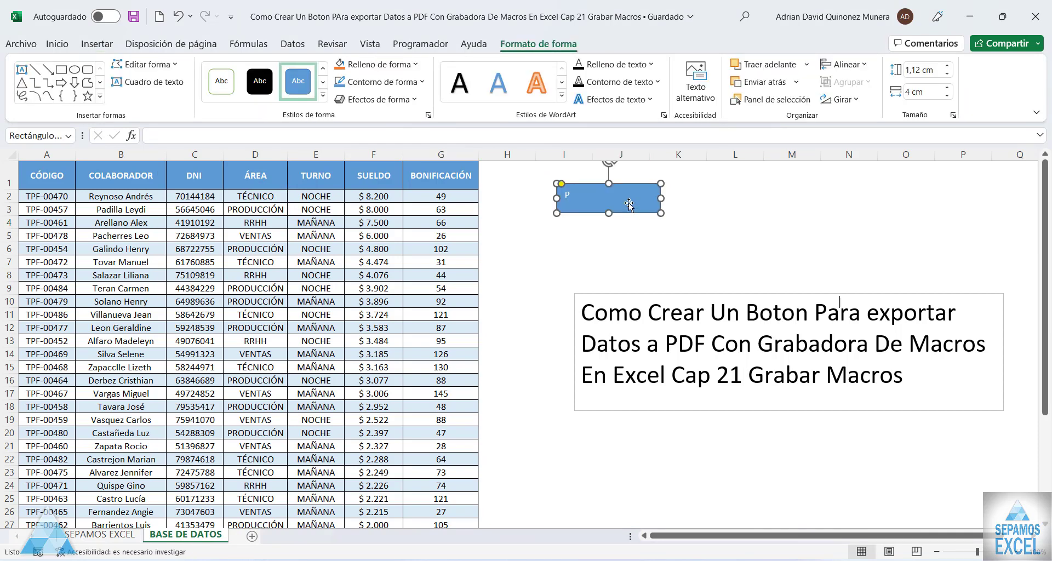
Step: Centre the PDF label horizontally and vertically and raise its font size to 24
click(617, 235)
click(599, 186)
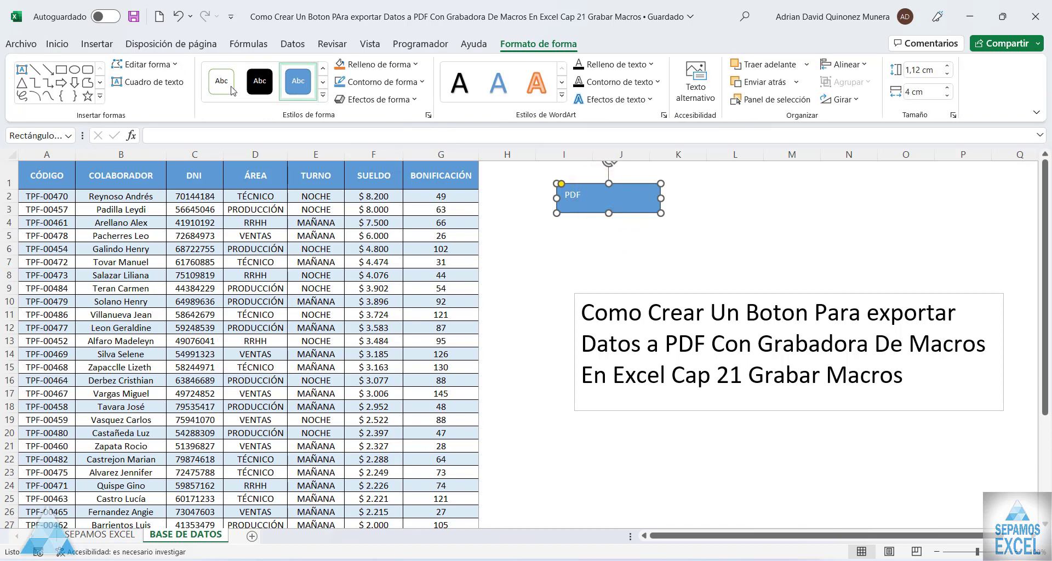
click(60, 43)
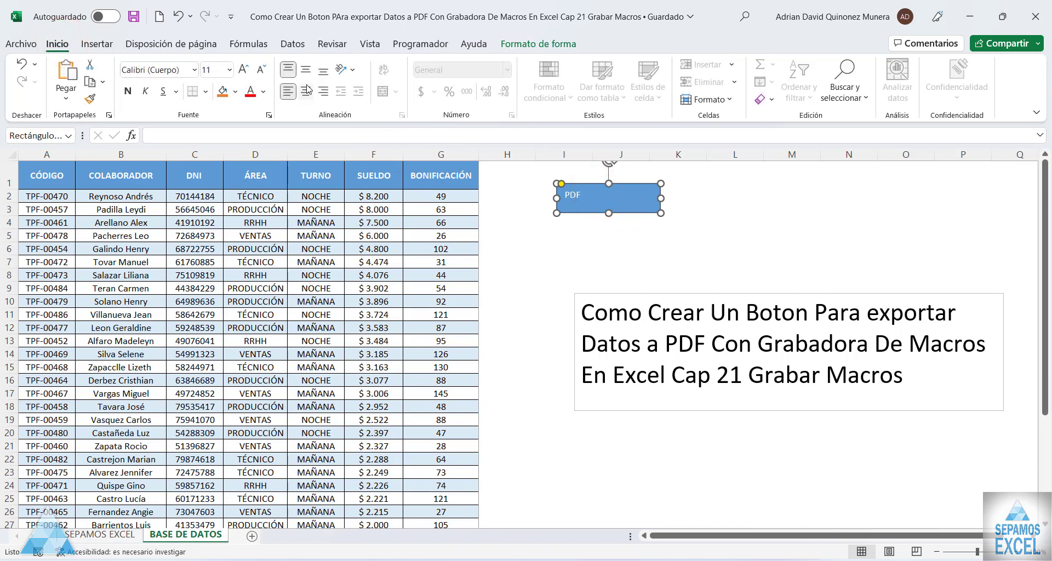
click(305, 91)
click(305, 68)
click(243, 70)
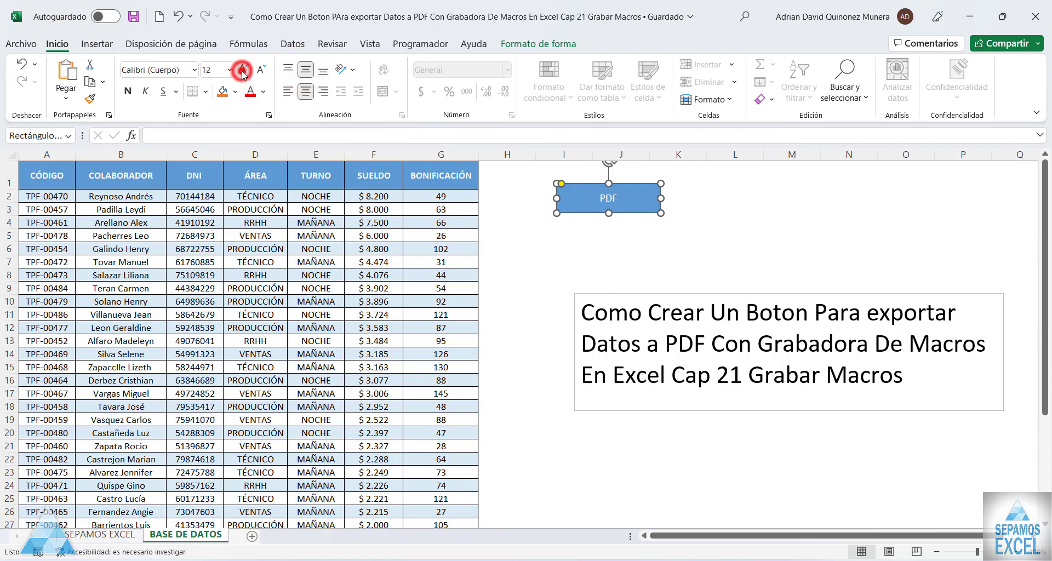
click(242, 69)
click(242, 70)
click(243, 70)
click(242, 70)
click(242, 69)
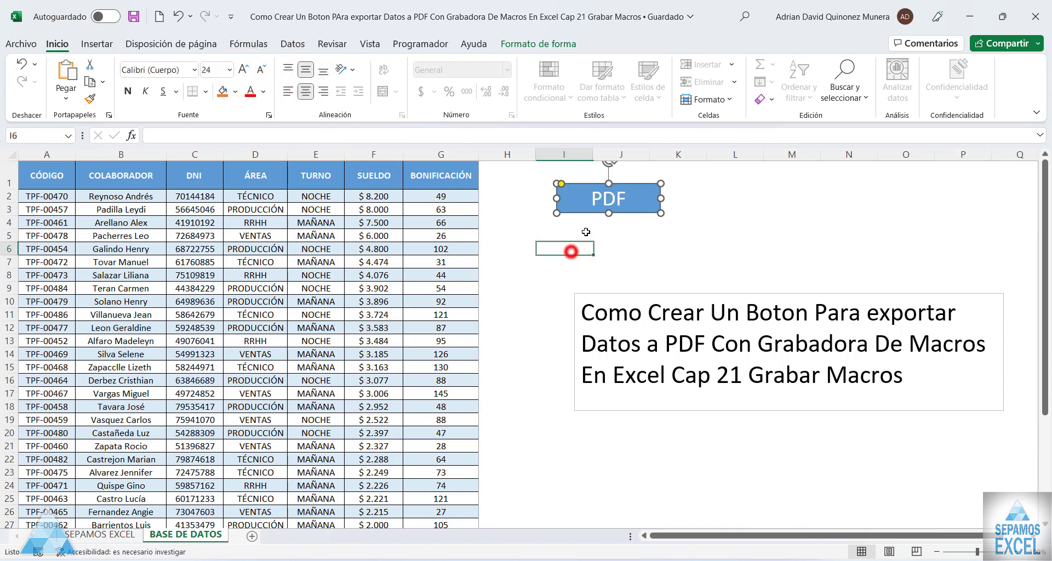
click(570, 249)
Step: Apply a darker blue gradient style to the shape from the Formato de forma styles gallery
click(601, 208)
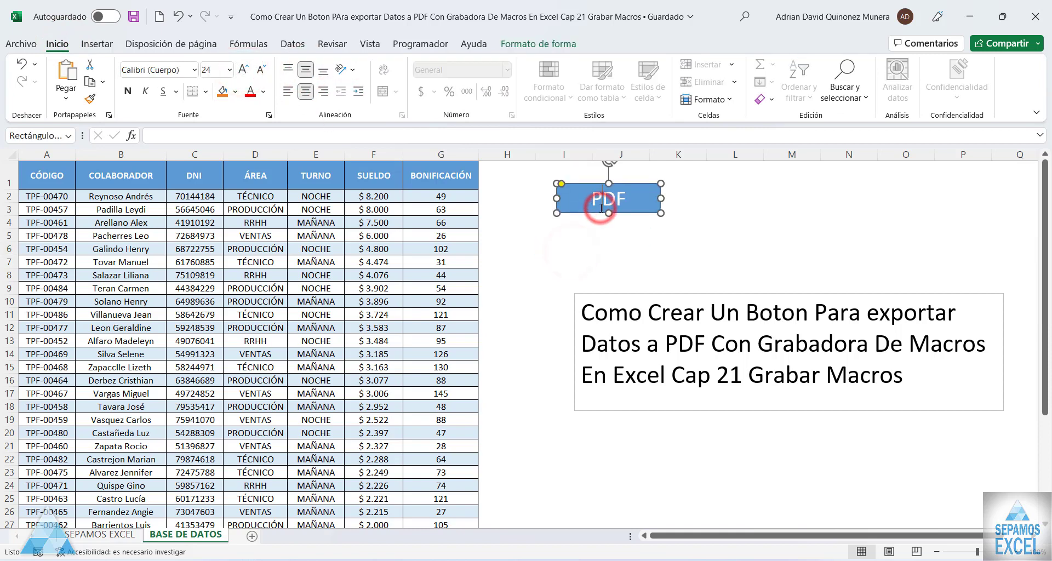
click(512, 46)
click(325, 94)
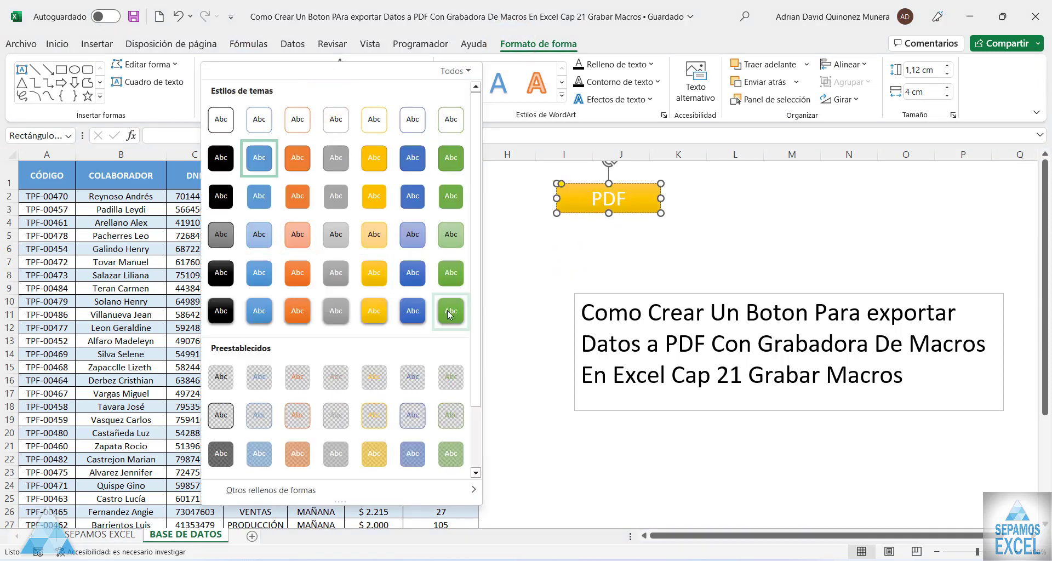
click(422, 312)
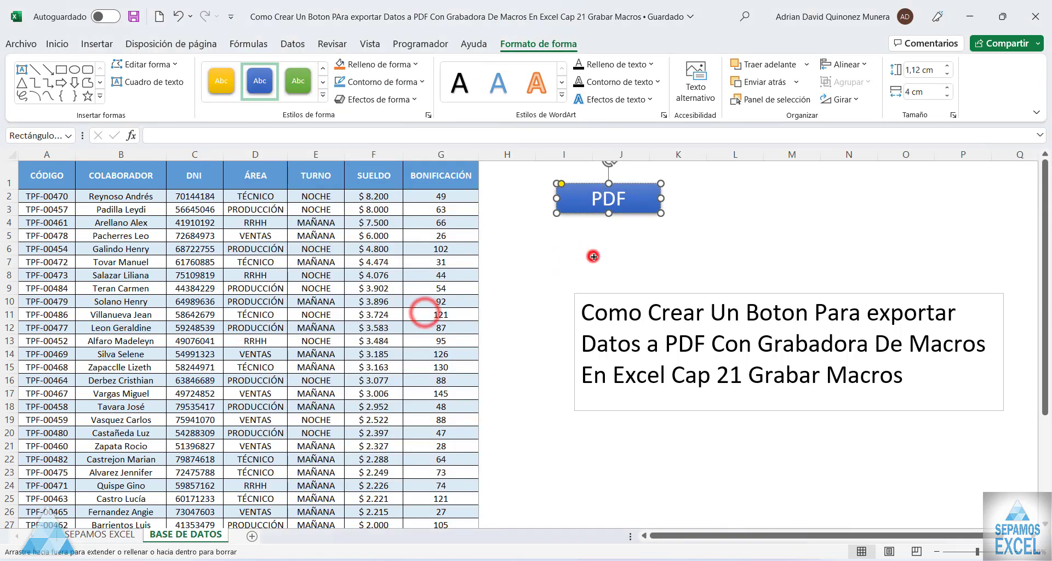
click(593, 257)
Step: Assign the PDF macro to the shape, then open CONVETIRDATOS.pdf from the Documentos folder
right_click(646, 202)
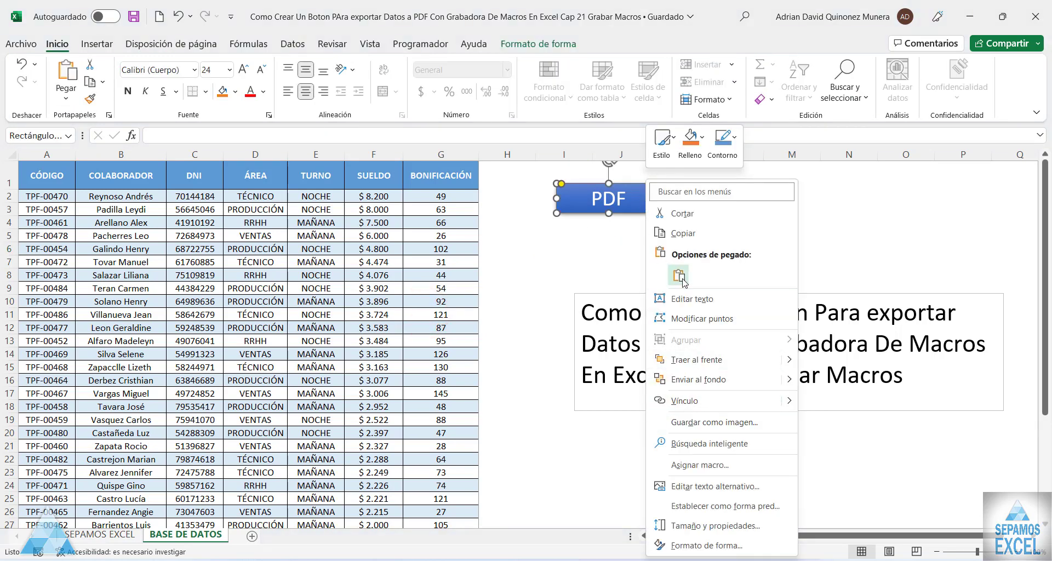
click(723, 462)
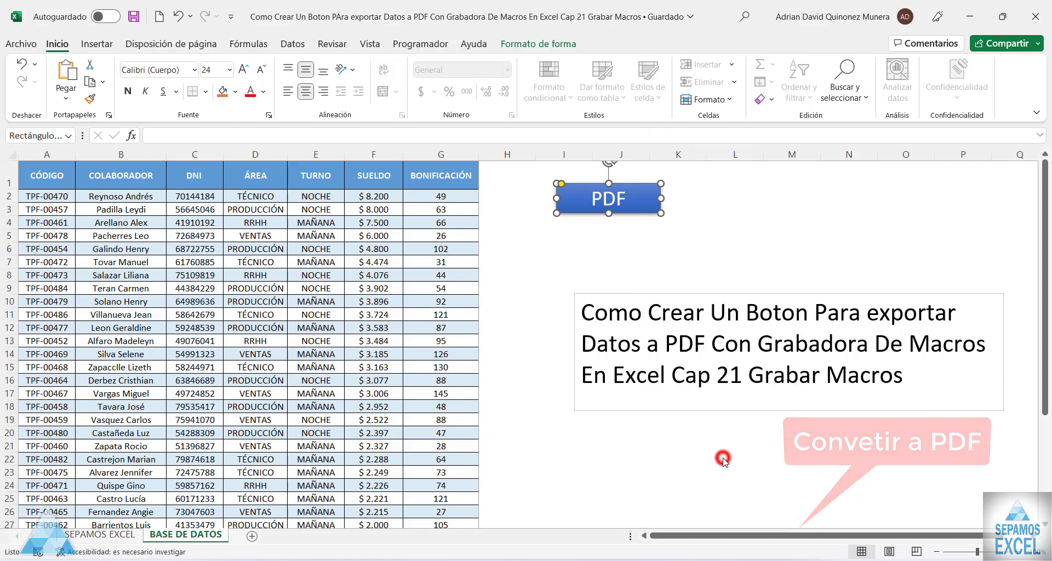
drag(683, 313, 665, 251)
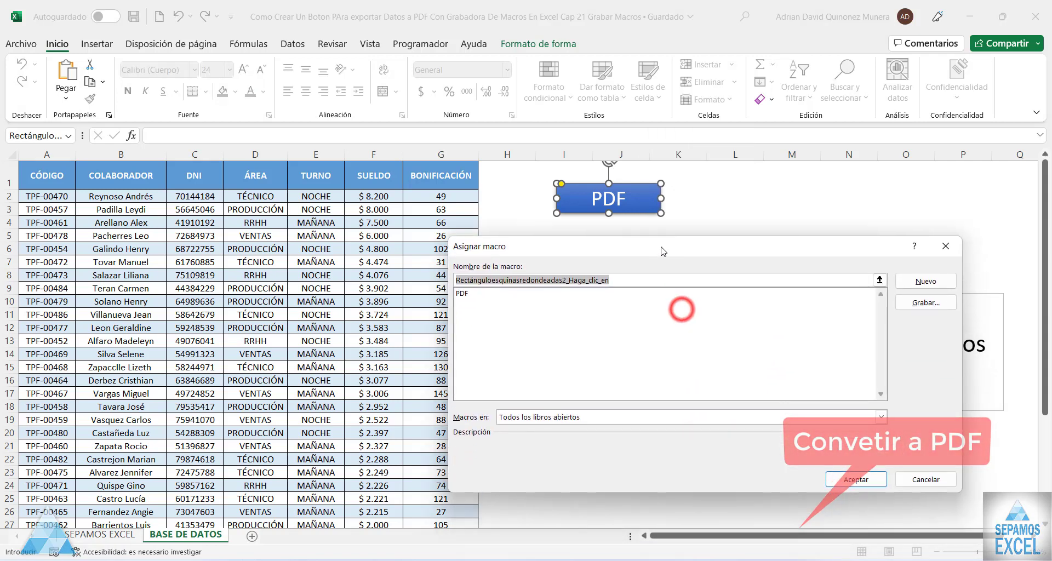
click(463, 293)
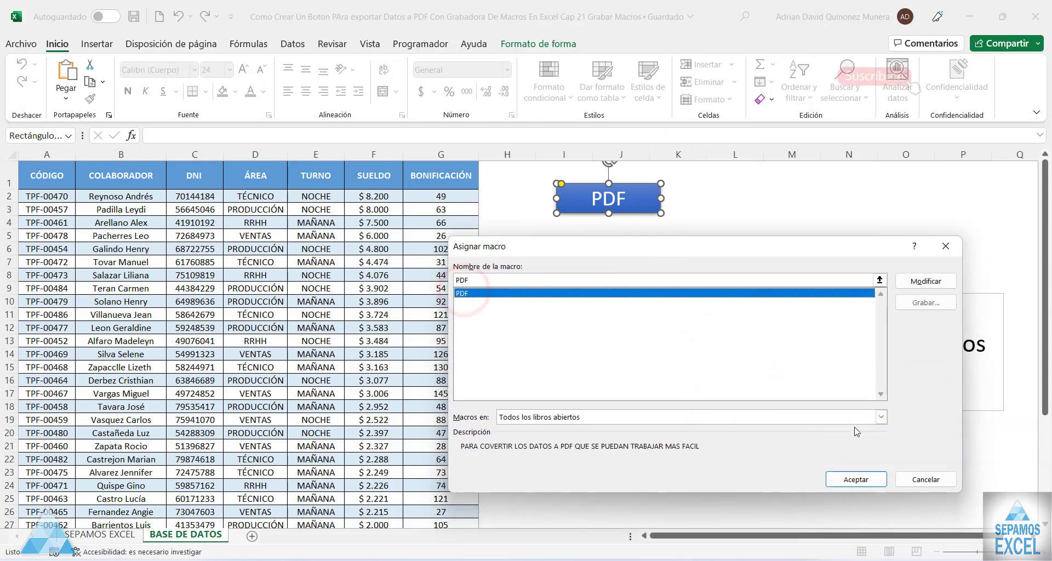
click(856, 480)
click(736, 220)
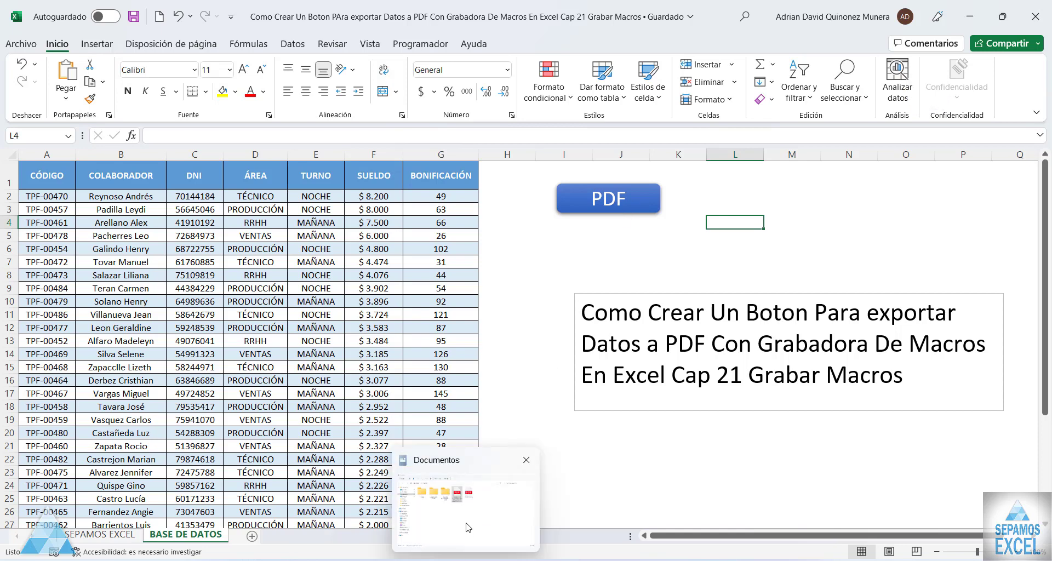
click(467, 524)
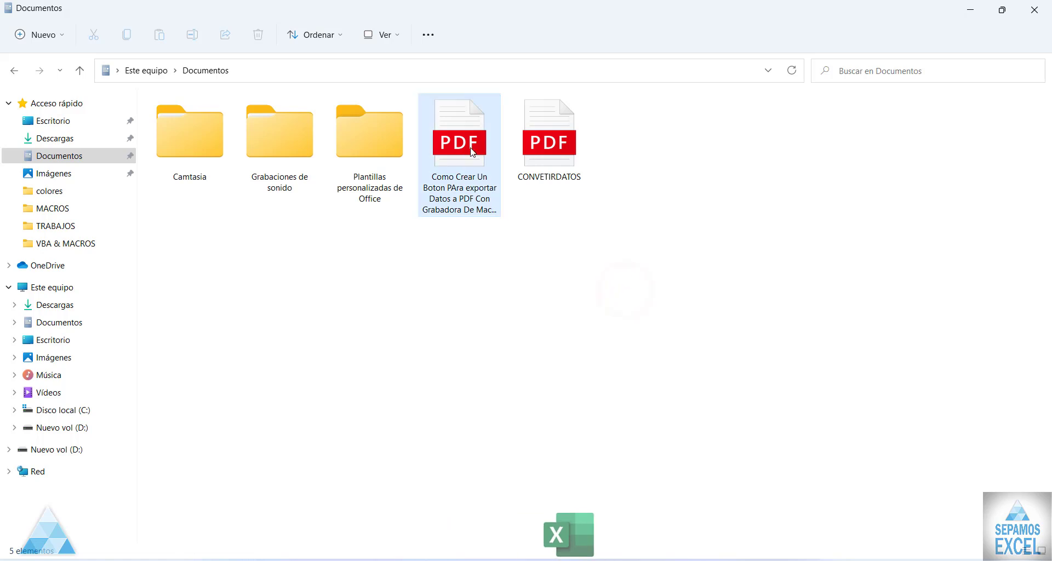
double_click(551, 156)
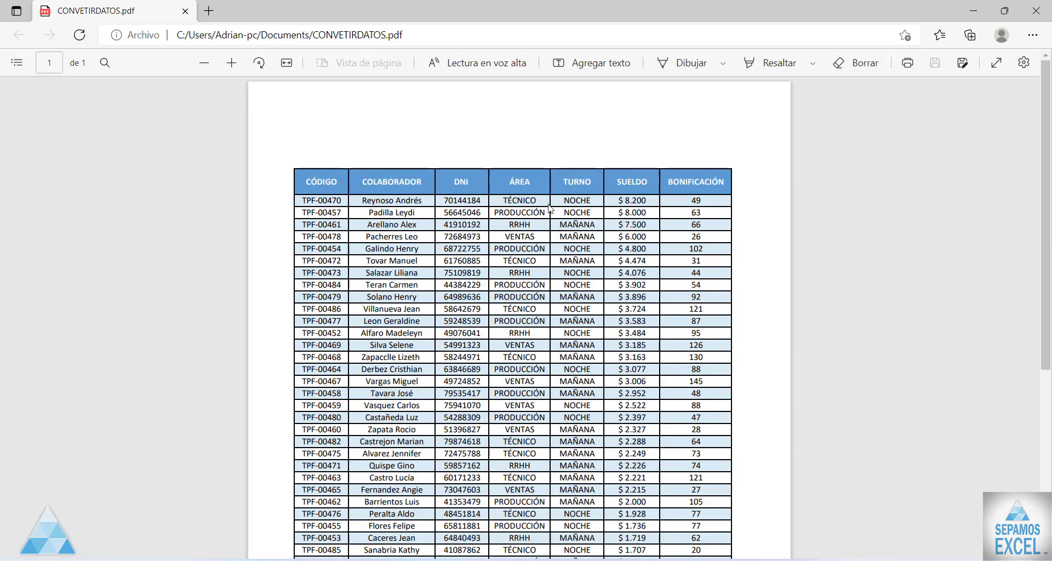
scroll(549, 219, down, 10)
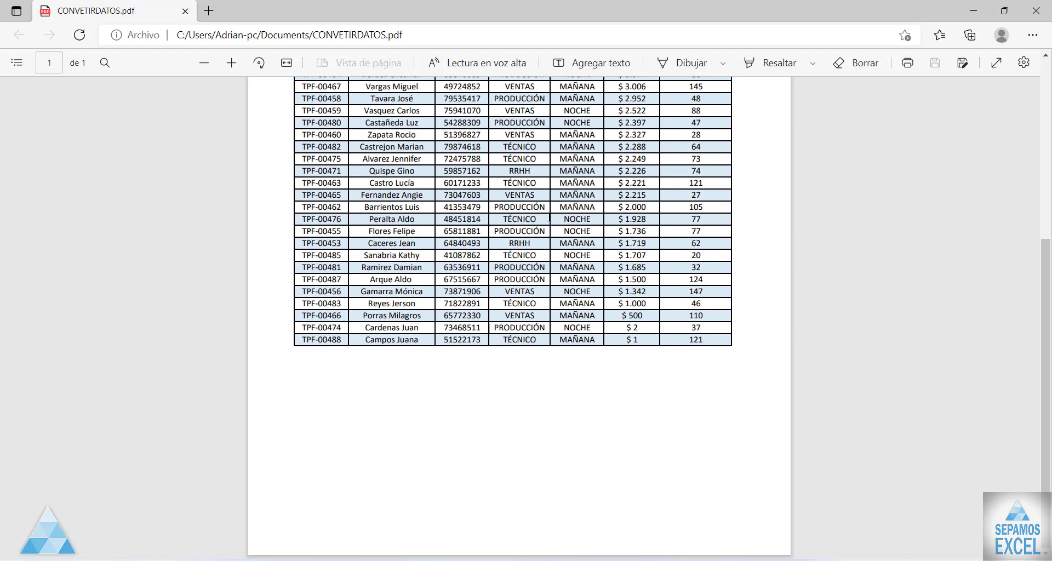
scroll(549, 219, up, 1)
scroll(568, 212, up, 4)
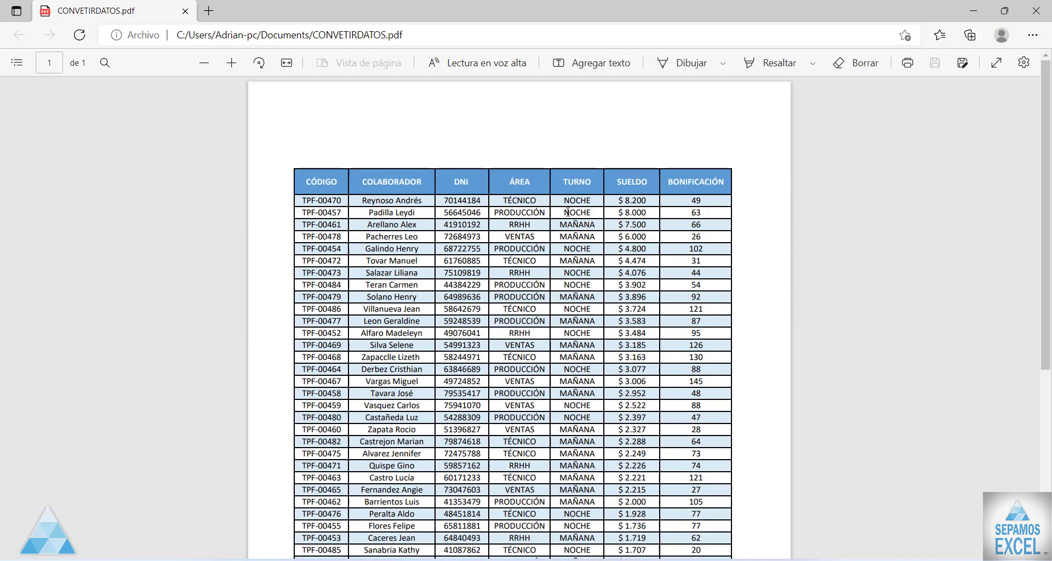
click(1035, 10)
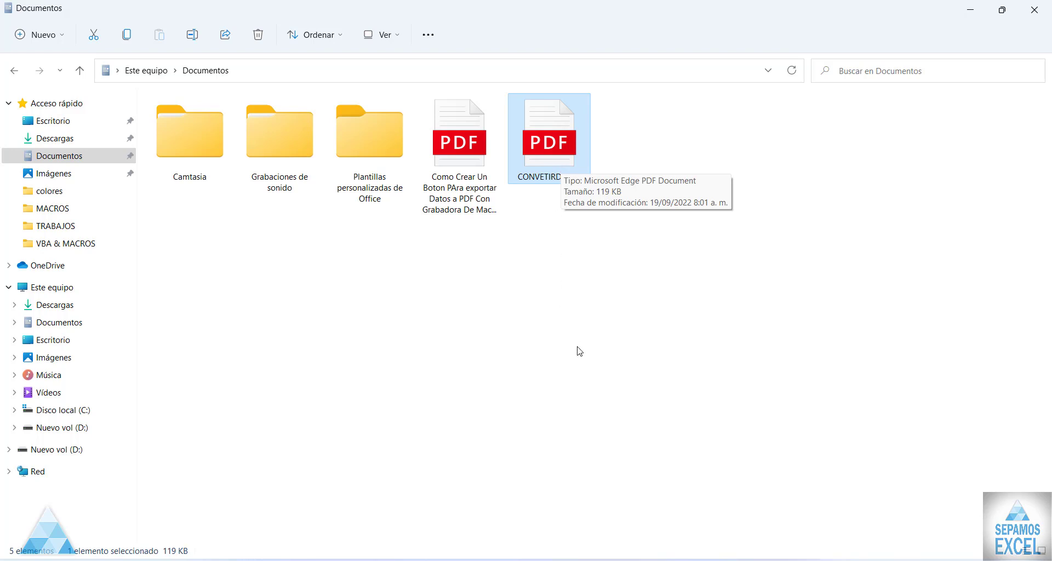
mouse_move(650, 505)
click(647, 493)
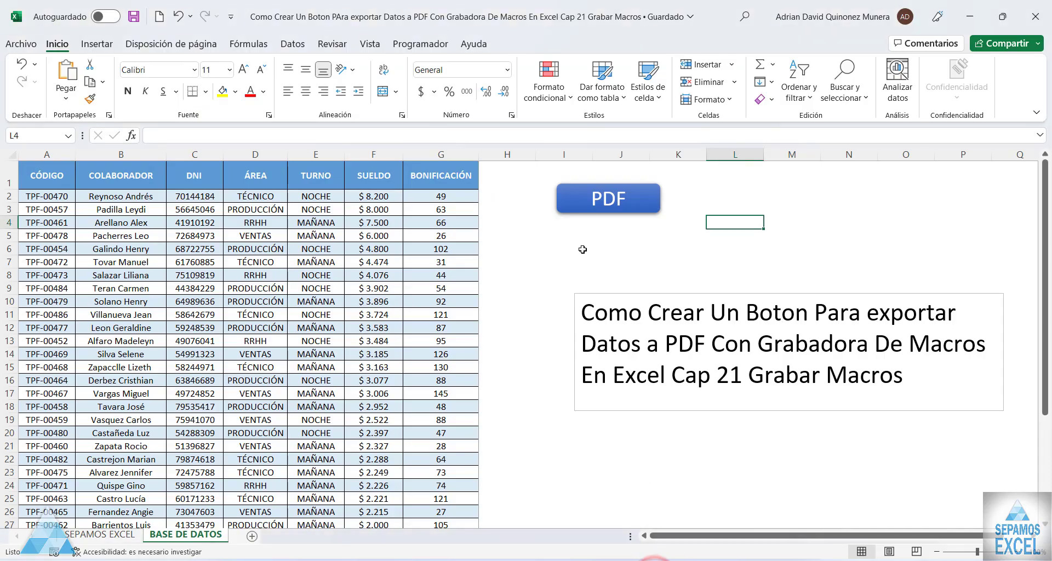
click(599, 205)
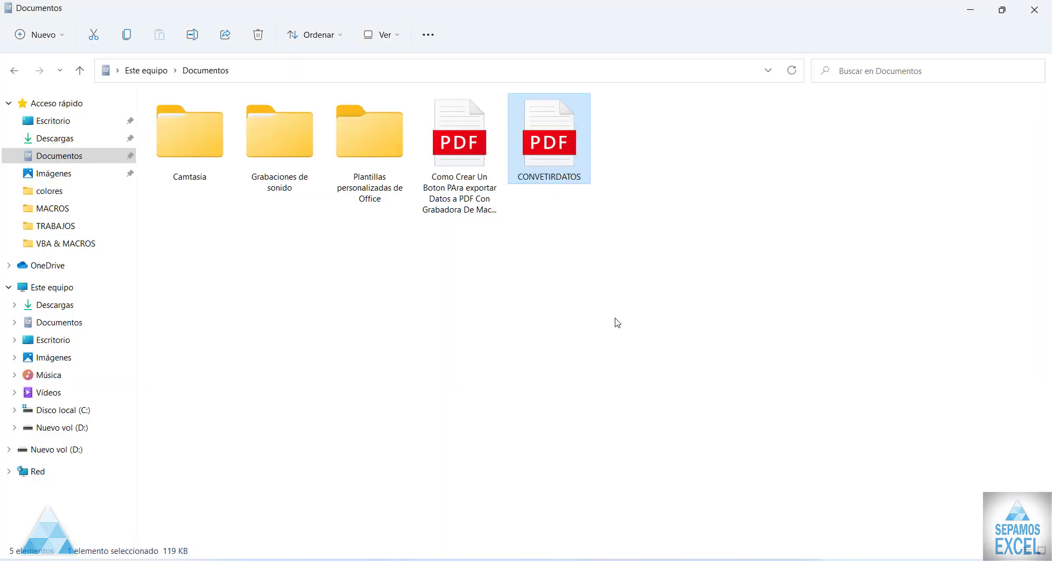
click(599, 273)
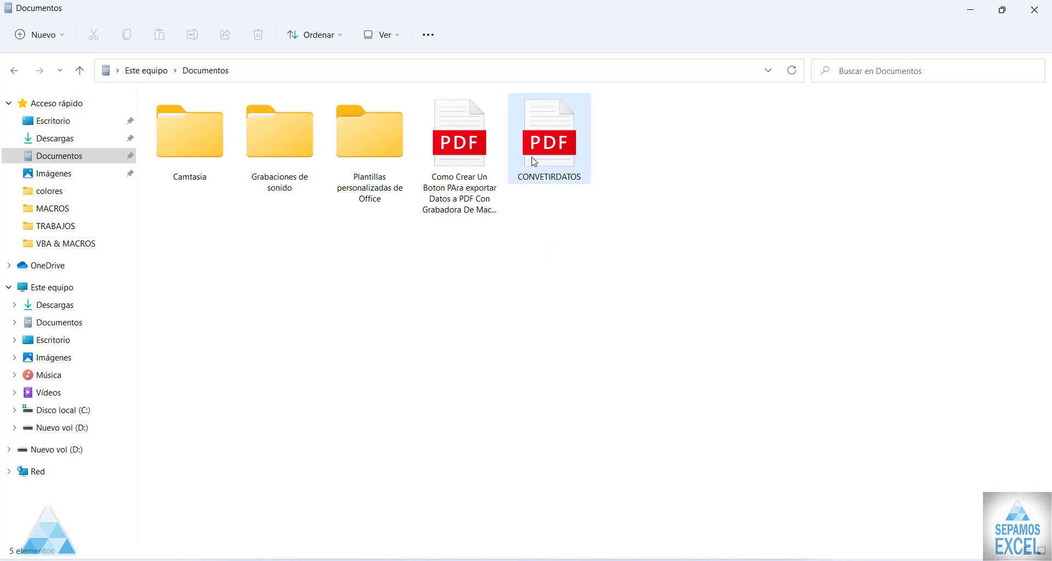
double_click(535, 161)
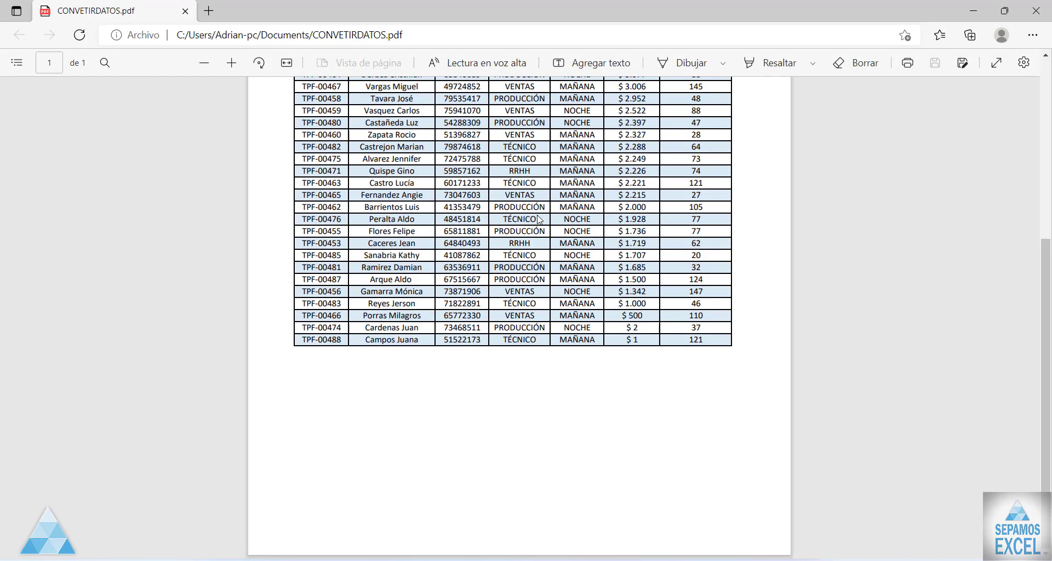
scroll(538, 219, up, 5)
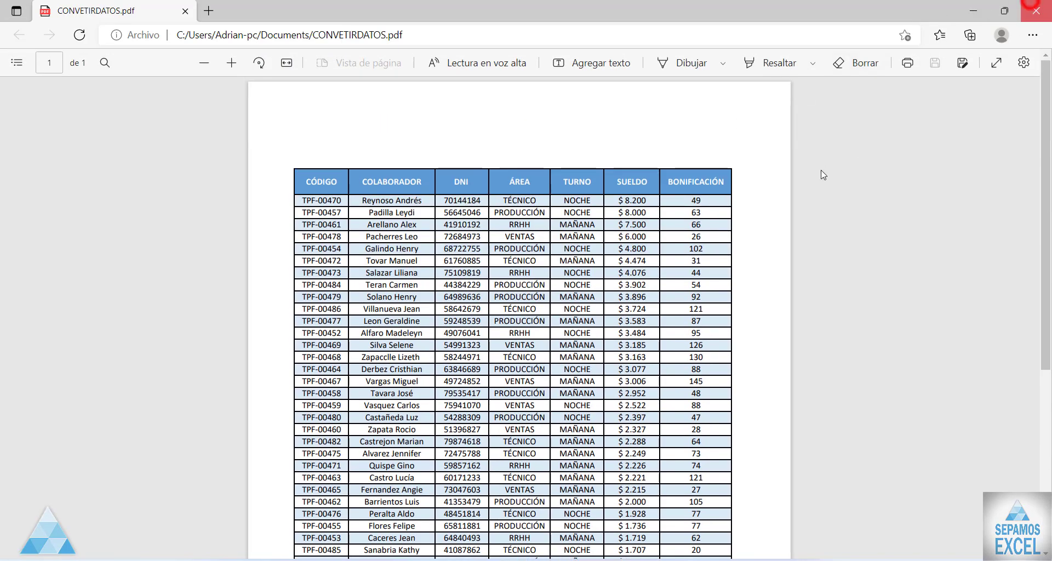
click(1035, 10)
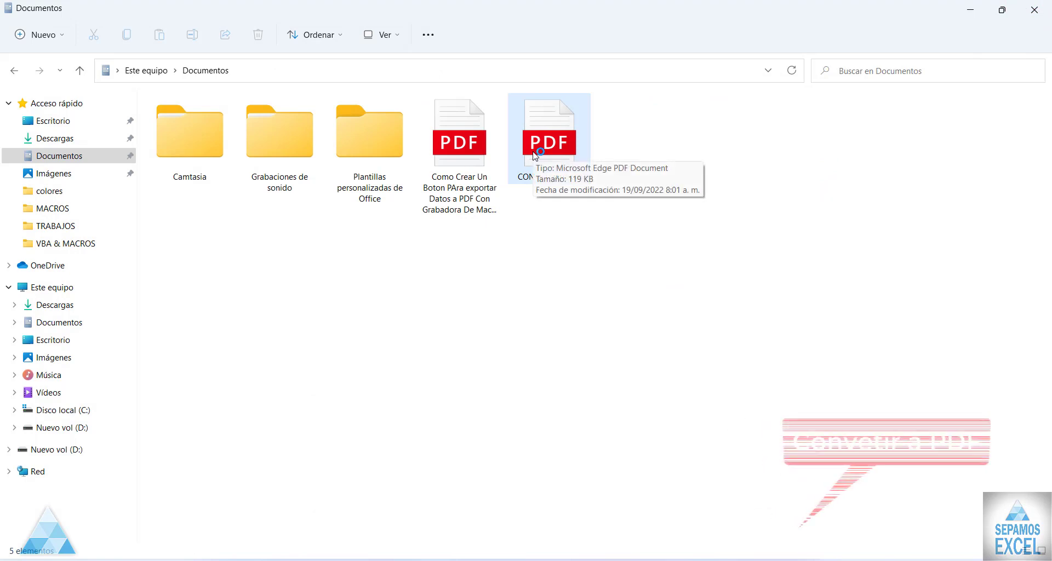
Step: Dismiss the folder's context menu in Documentos and return to the Excel employee workbook
right_click(573, 235)
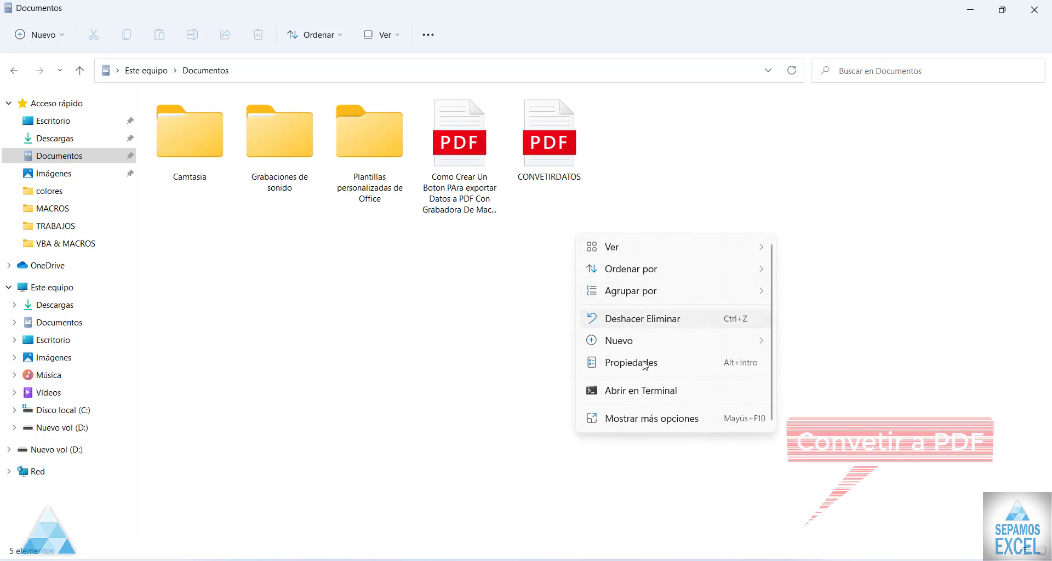
click(509, 412)
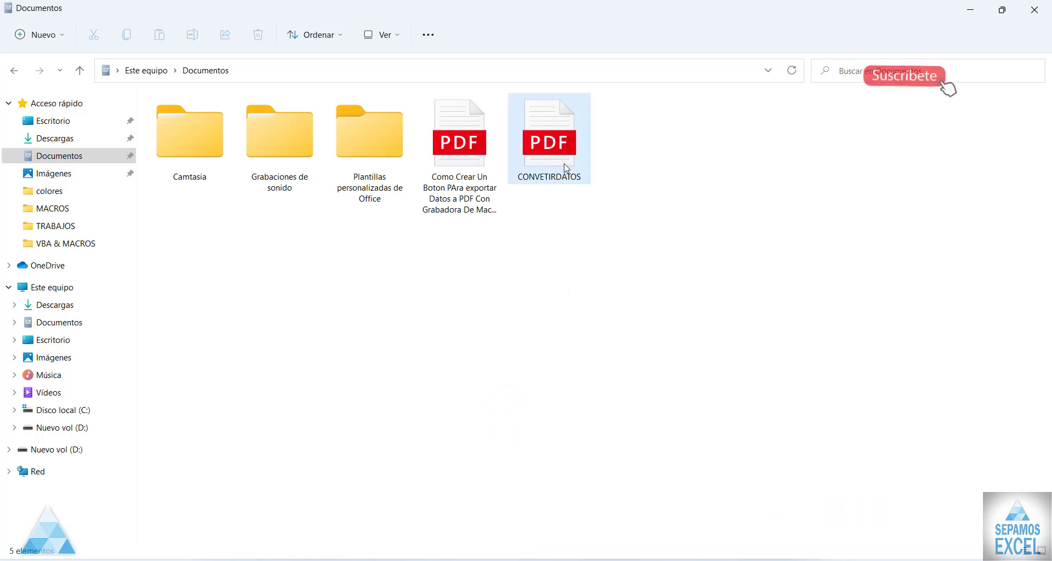
click(559, 246)
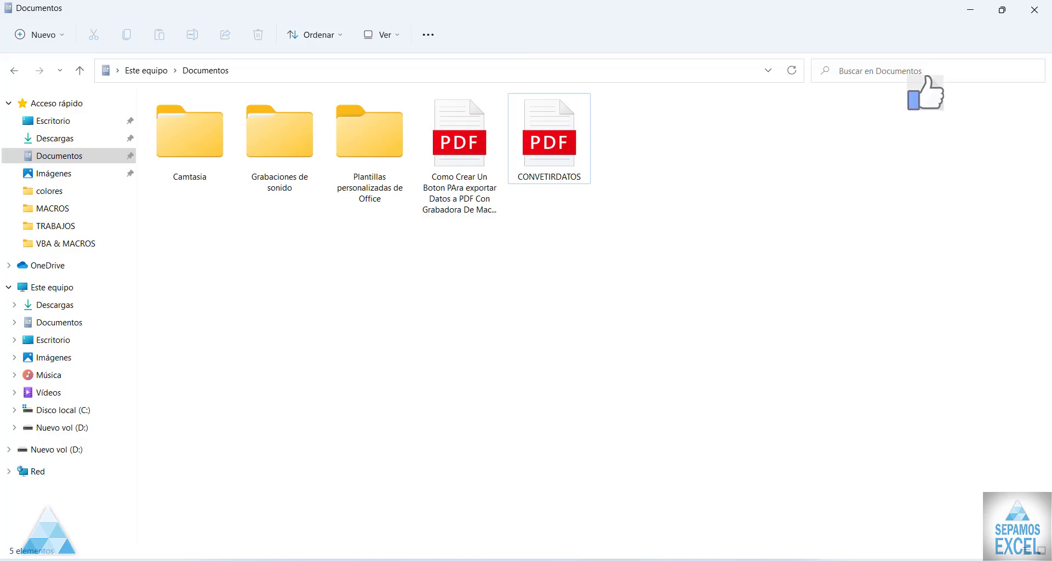
click(653, 557)
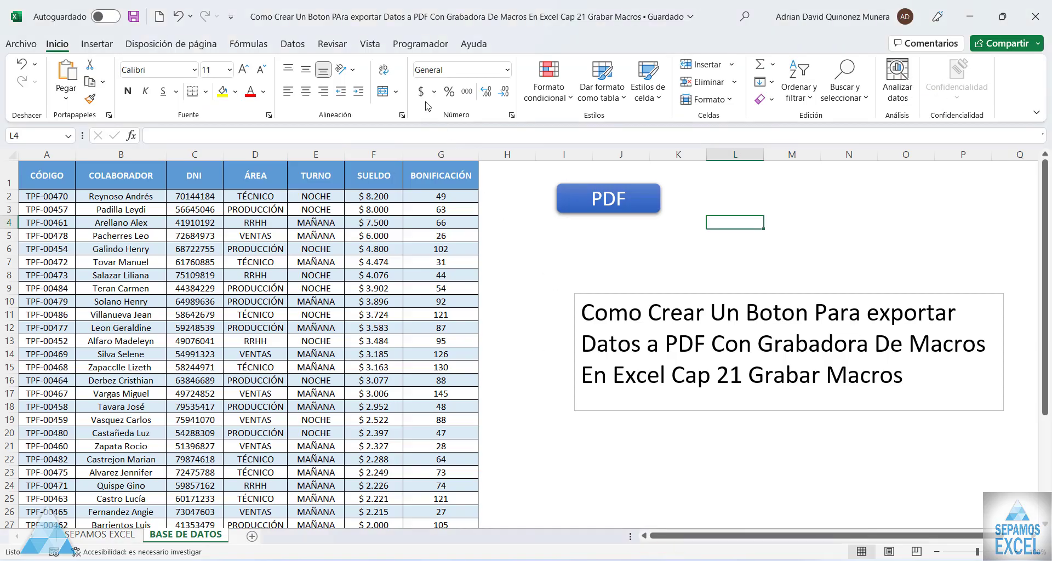
Step: Open the Visual Basic editor from Programador and display Módulo1's PDF macro code
click(408, 45)
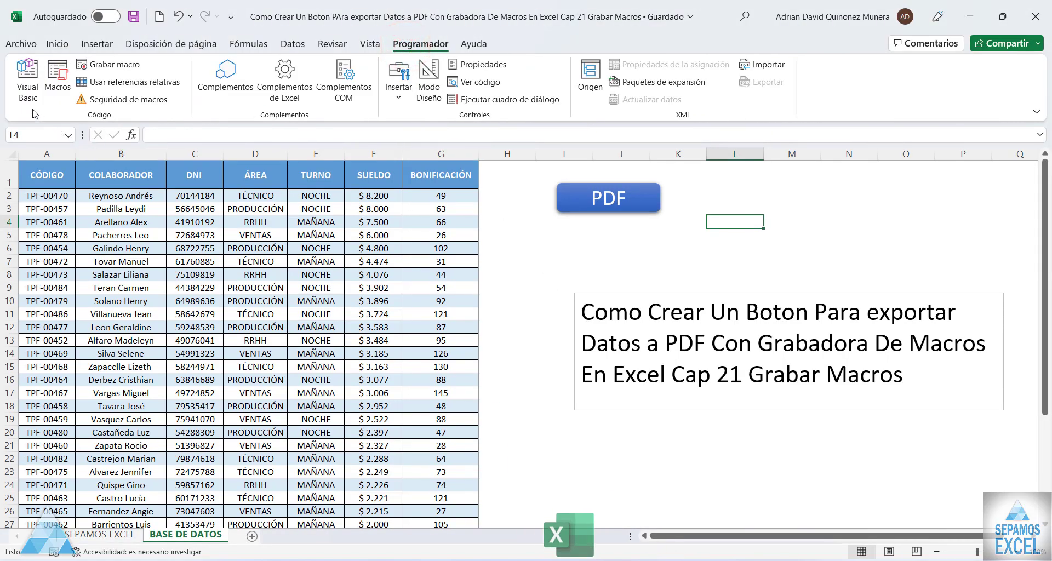
click(28, 76)
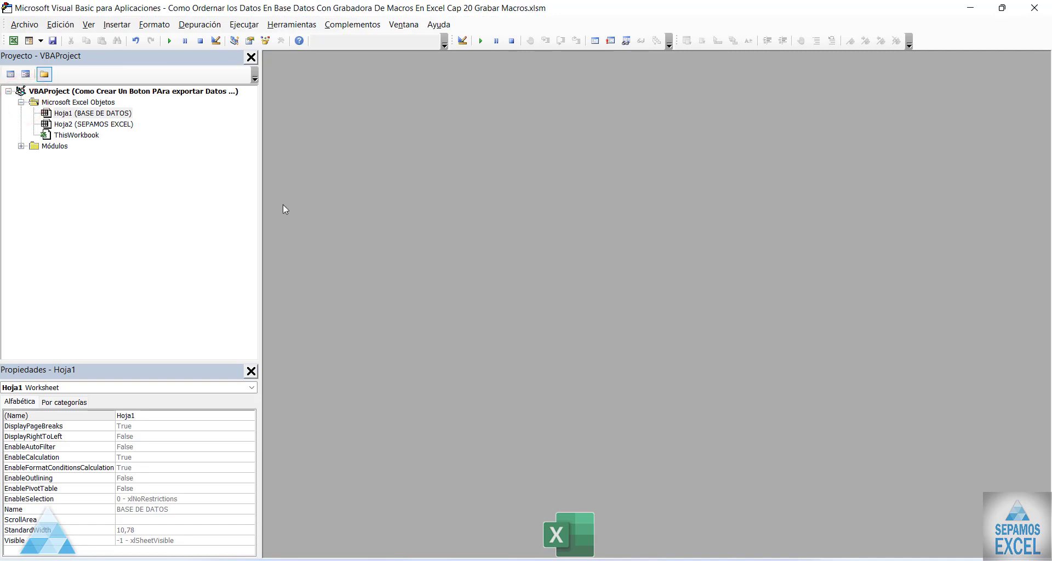
double_click(55, 145)
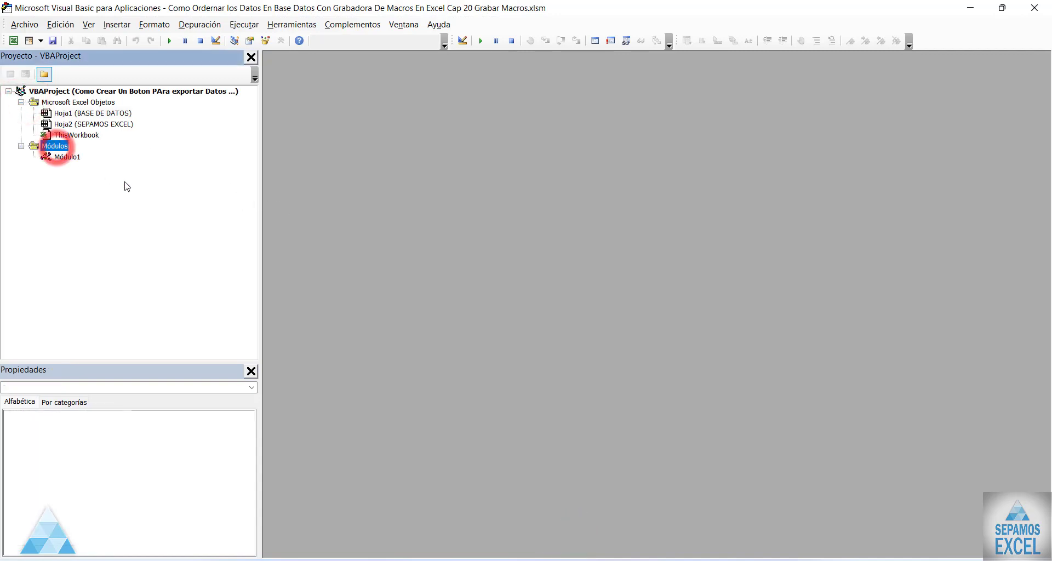
double_click(67, 157)
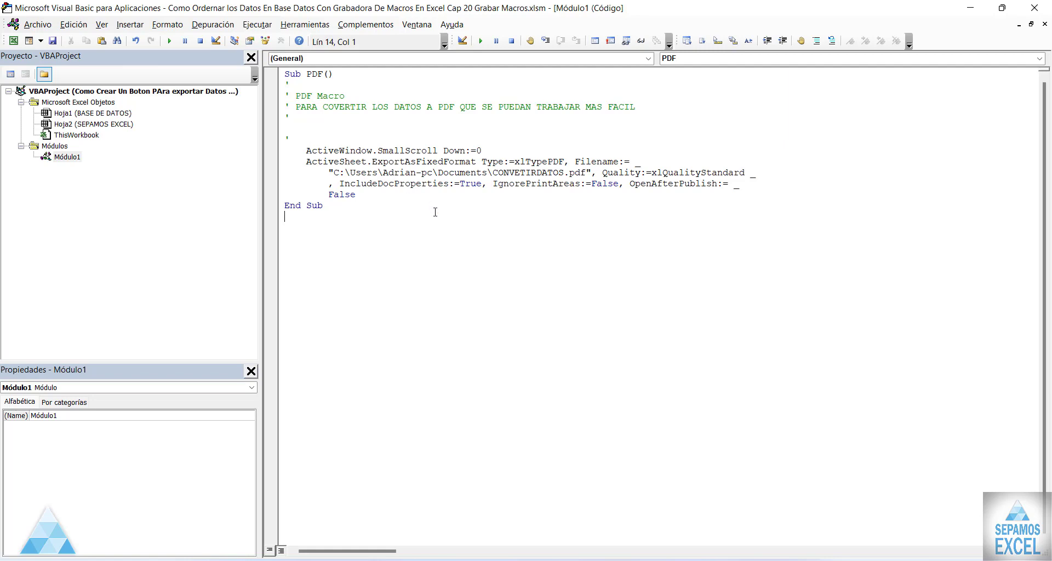
Step: Insert a new line ubicacion = "" at the top of the PDF macro
click(317, 140)
key(Return)
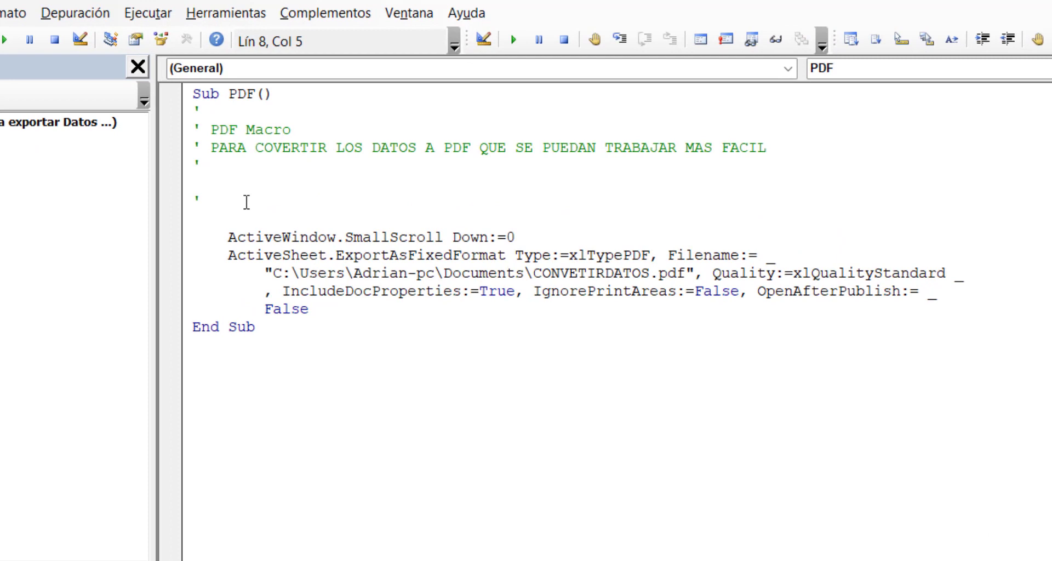
text(ub)
text(icacion)
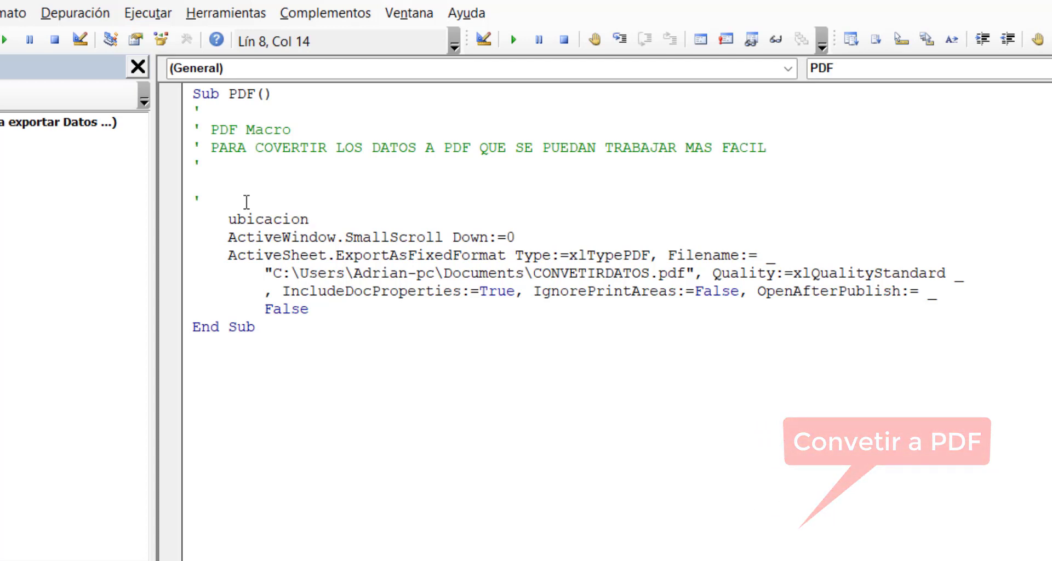
text(="")
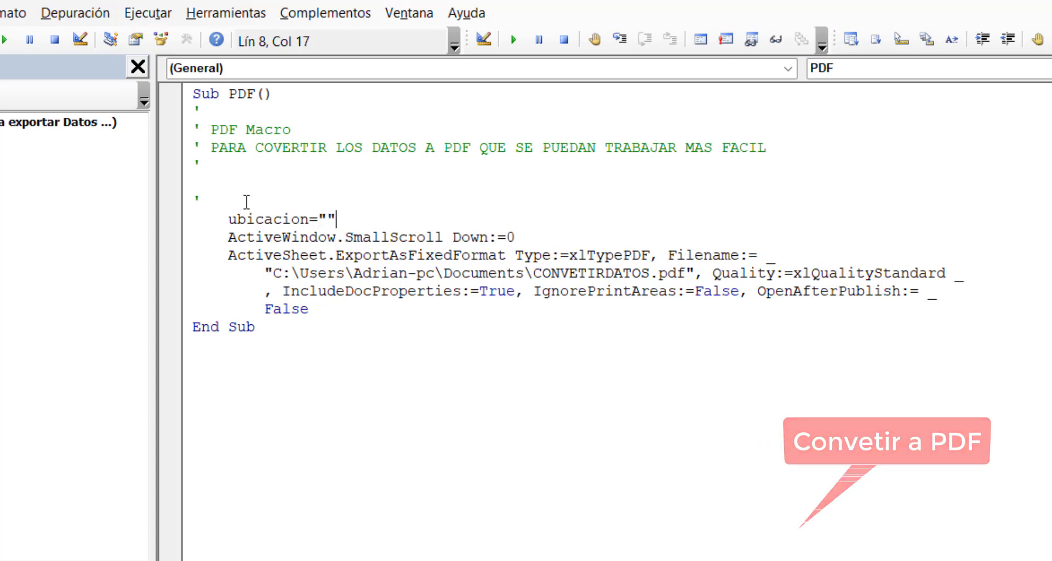
click(344, 356)
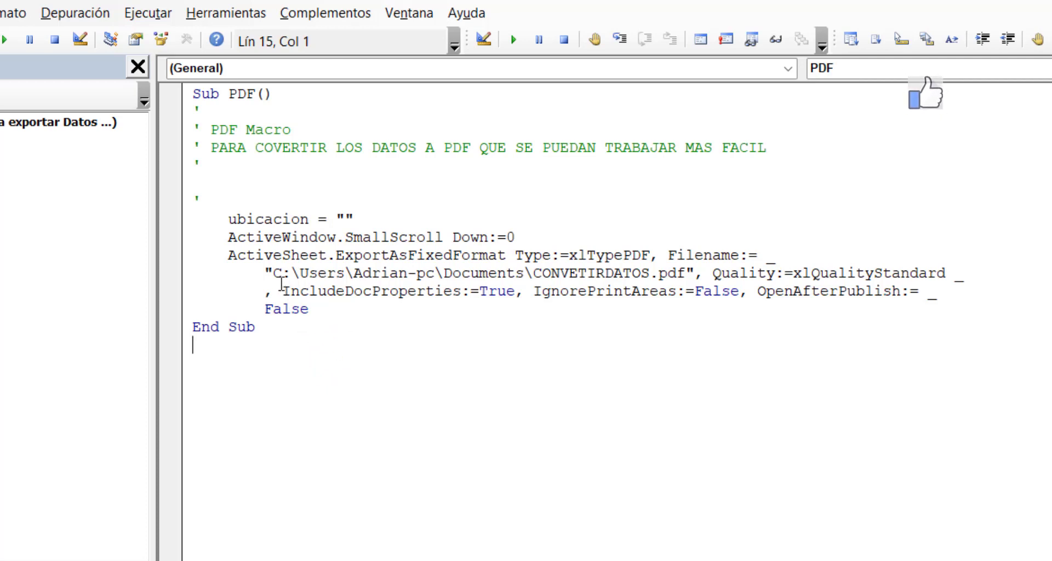
Step: Copy the Documents folder path from the Filename argument into ubicacion's quotes
drag(273, 273, 534, 279)
key(ctrl+c)
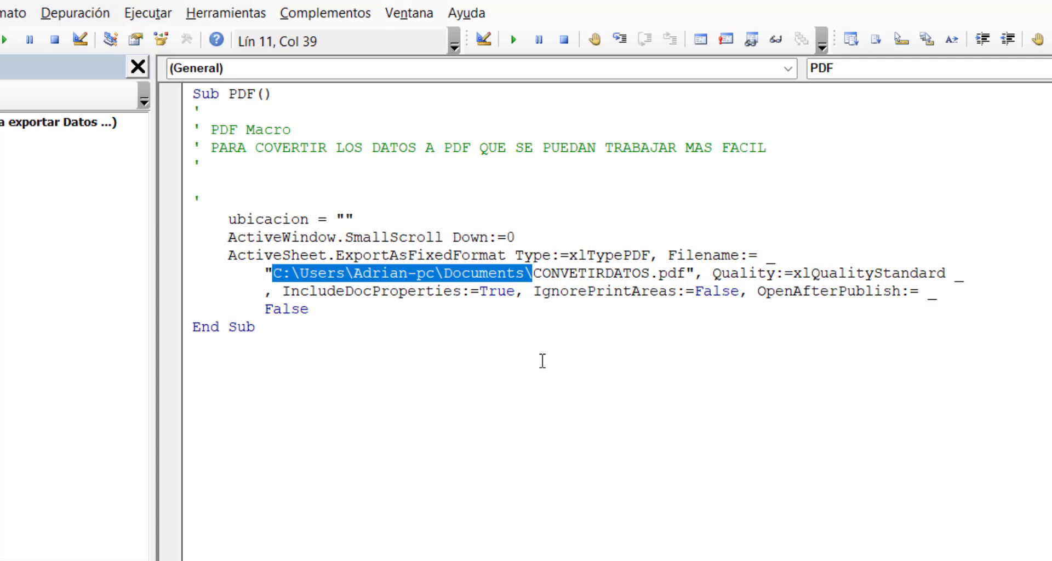
click(353, 309)
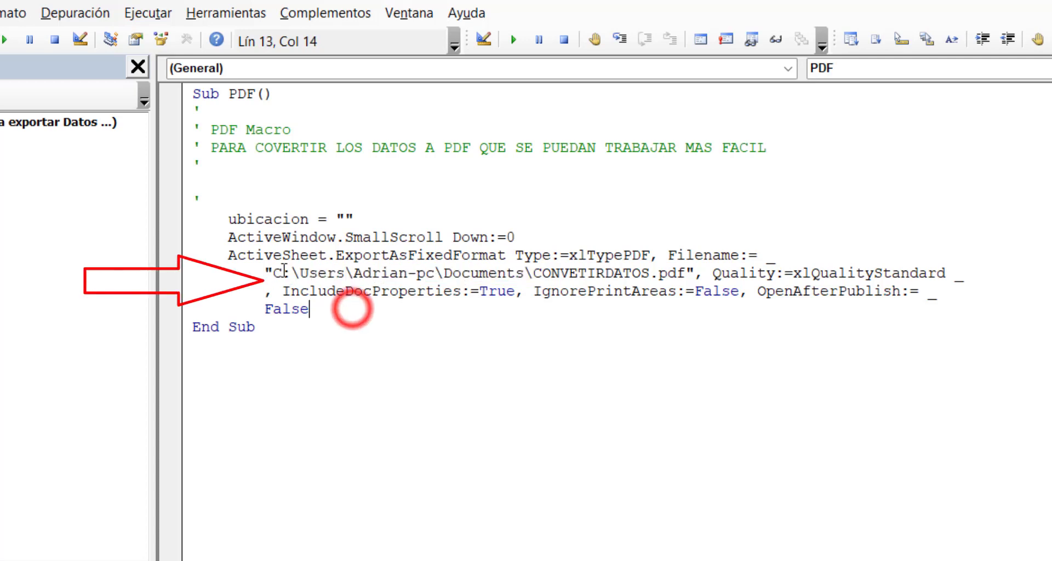
drag(272, 273, 532, 274)
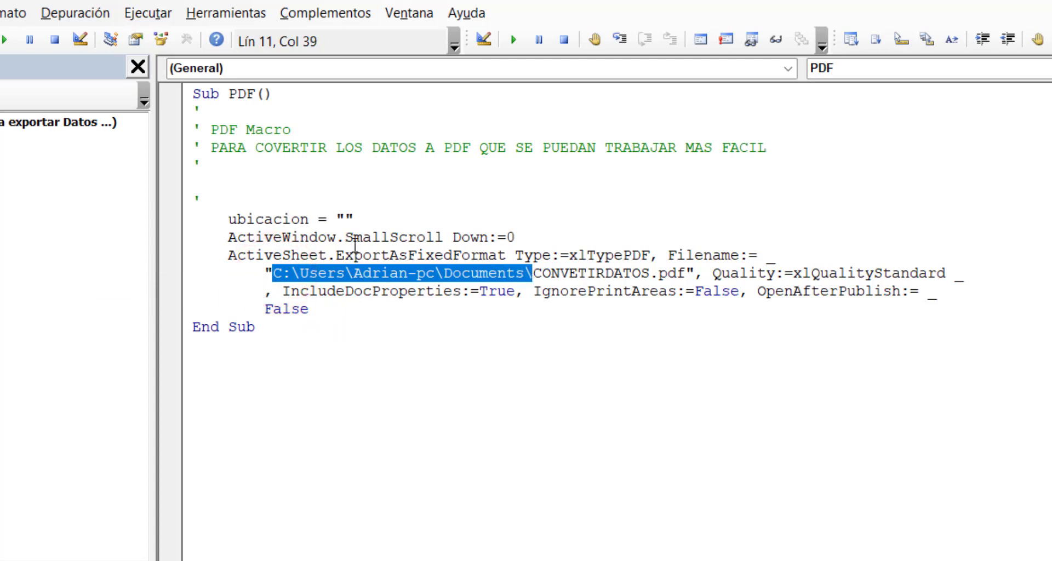
click(346, 219)
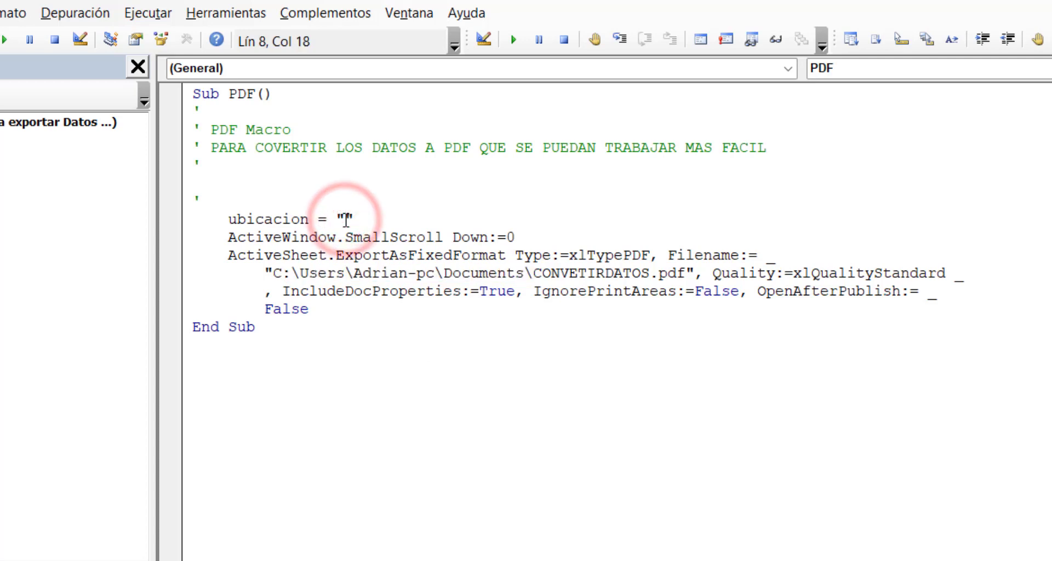
key(ctrl+v)
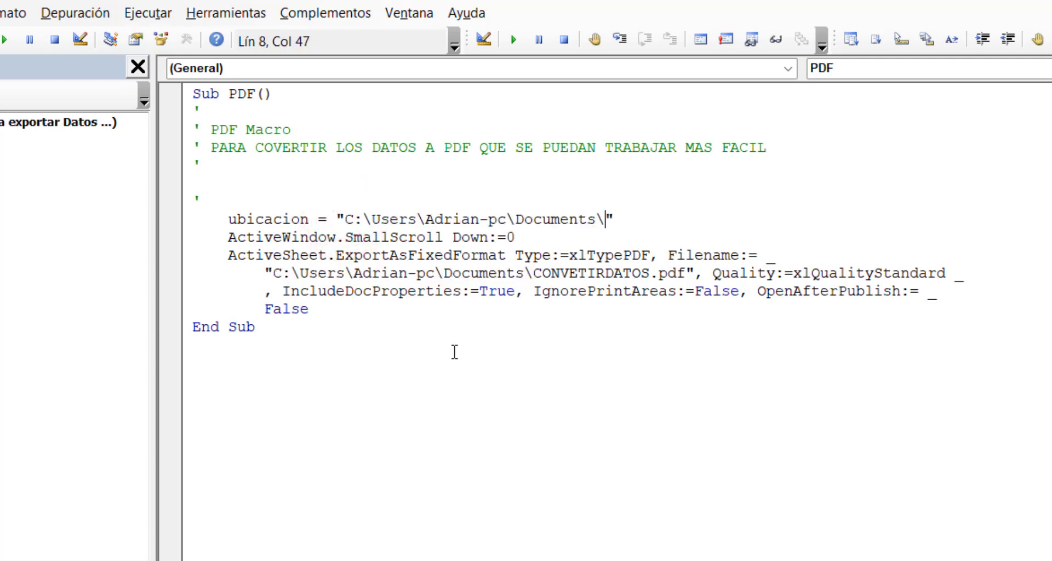
click(455, 352)
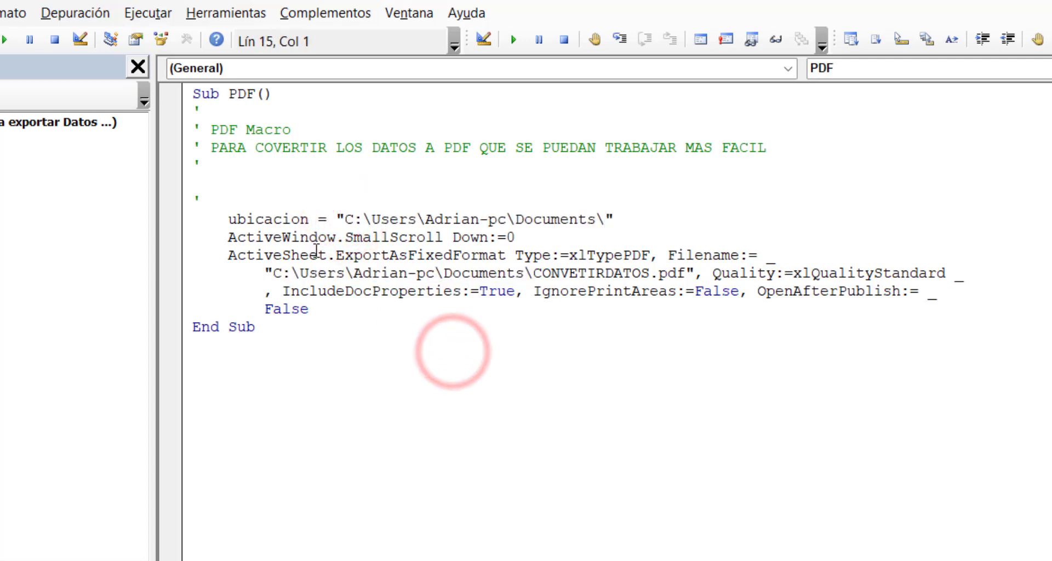
click(633, 216)
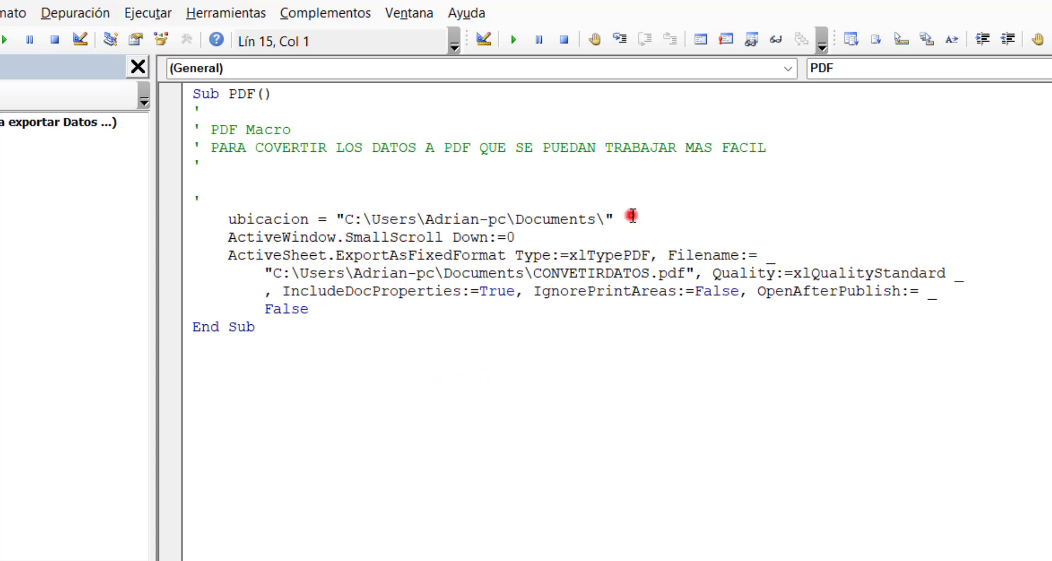
key(Return)
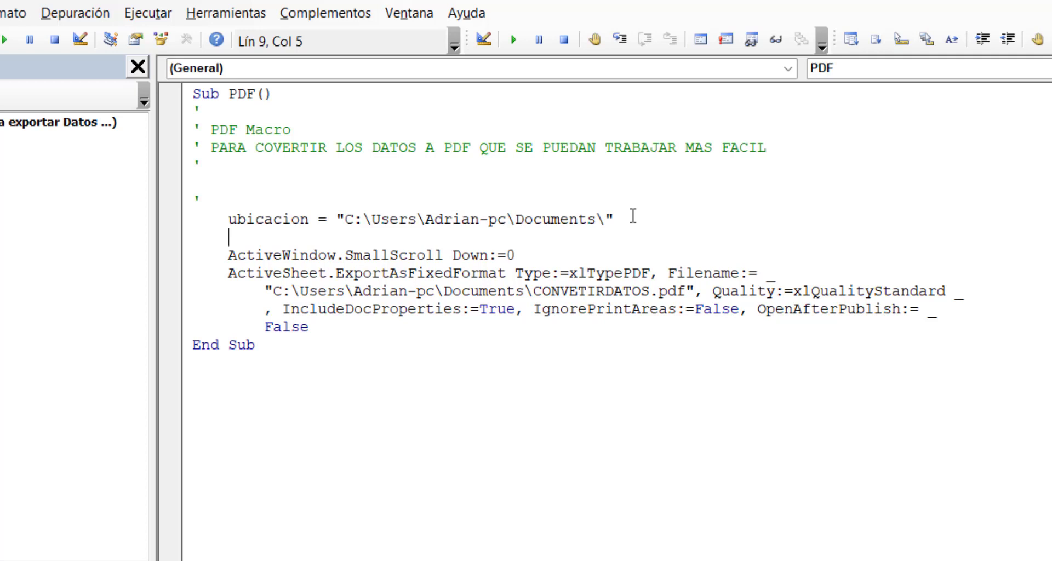
Step: Add nombrearchivo = "CONVETIRDATOSpdf_", copying CONVETIRDATOS from the Filename string
text(nombre)
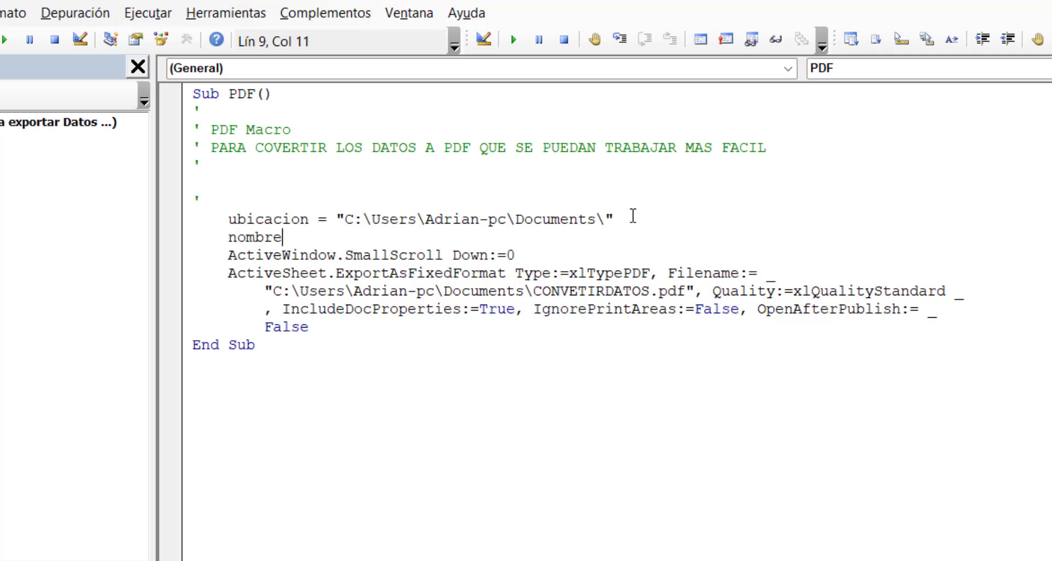
text(archi)
text(vo)
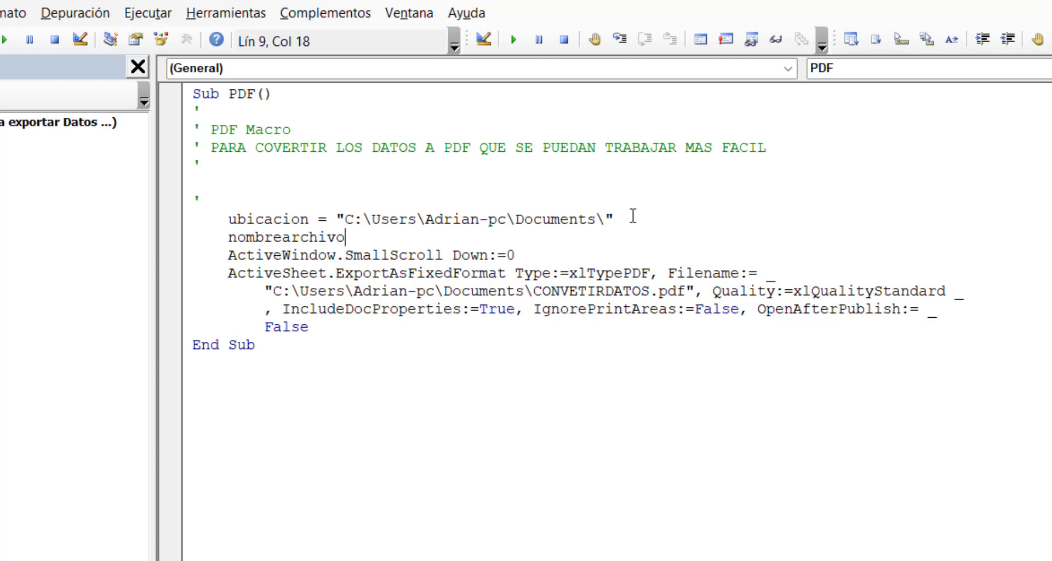
text(=)
text("")
click(362, 236)
drag(654, 291, 535, 292)
key(ctrl+c)
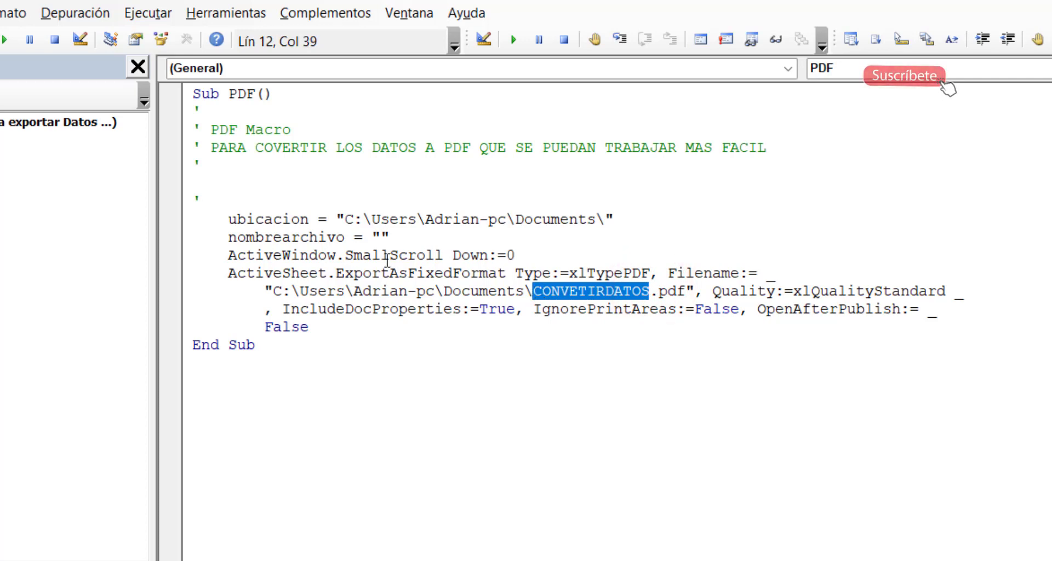
click(381, 236)
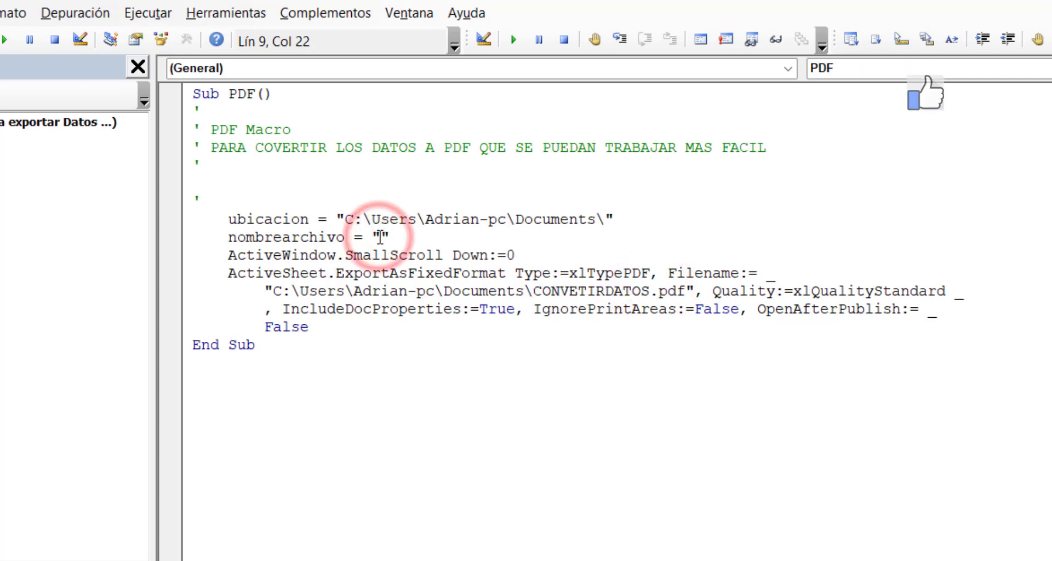
key(ctrl+v)
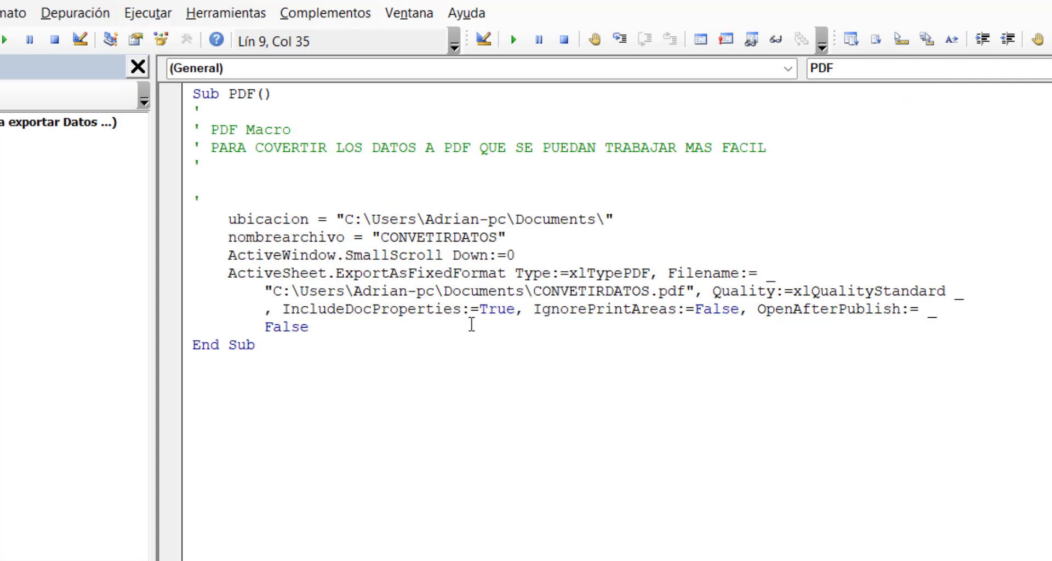
text(pd)
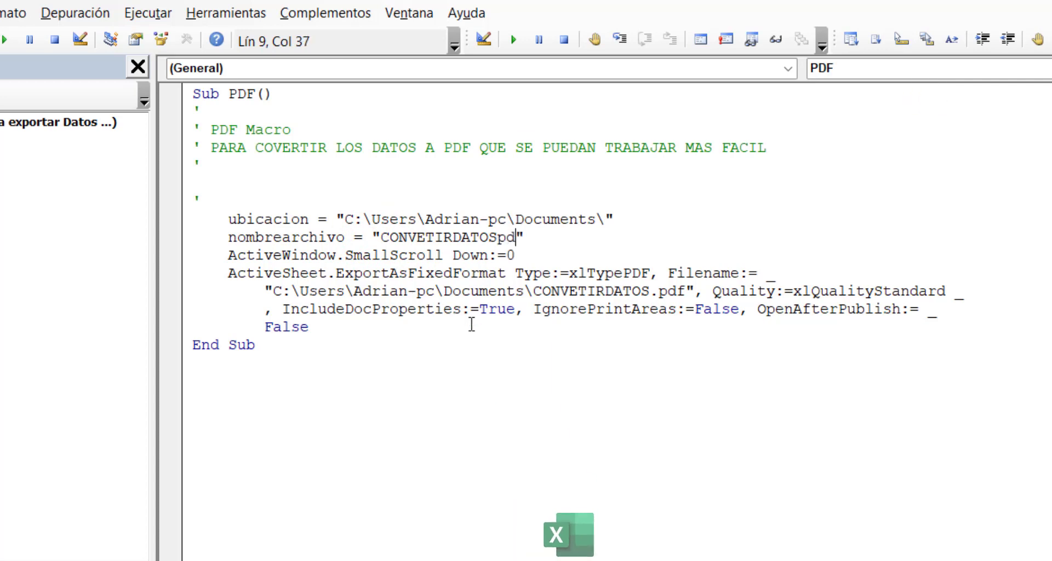
text(f _)
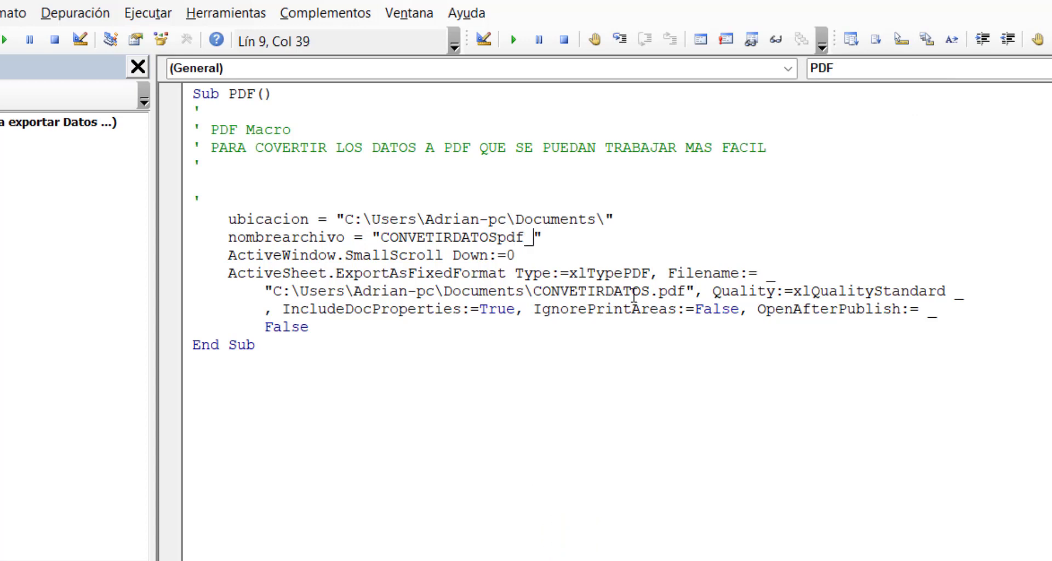
Step: Append & Now * 1 to nombrearchivo and begin a comment after the ubicacion line
click(556, 236)
text(&)
text( now)
text( *)
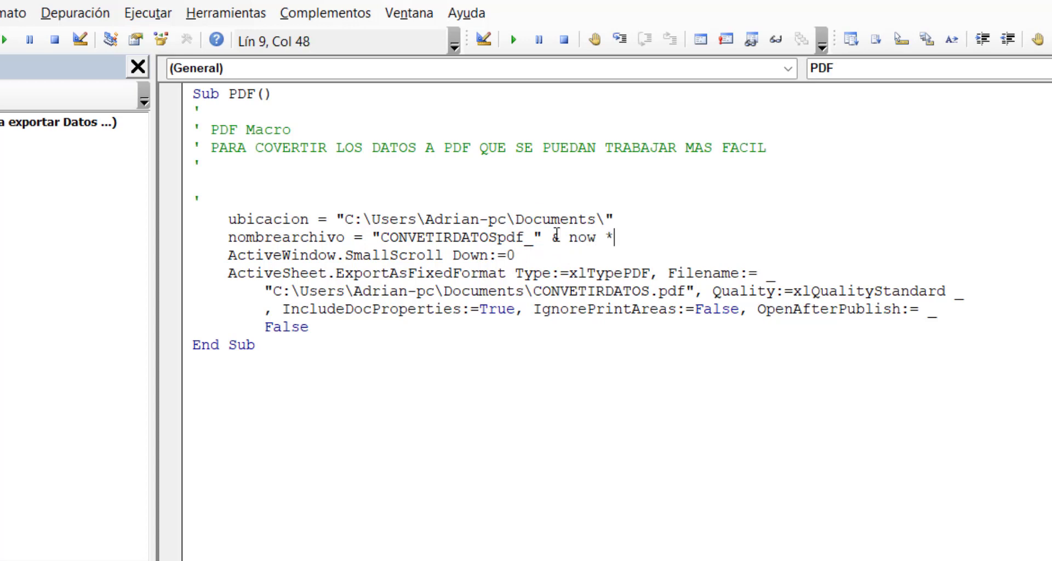
text(1)
click(593, 395)
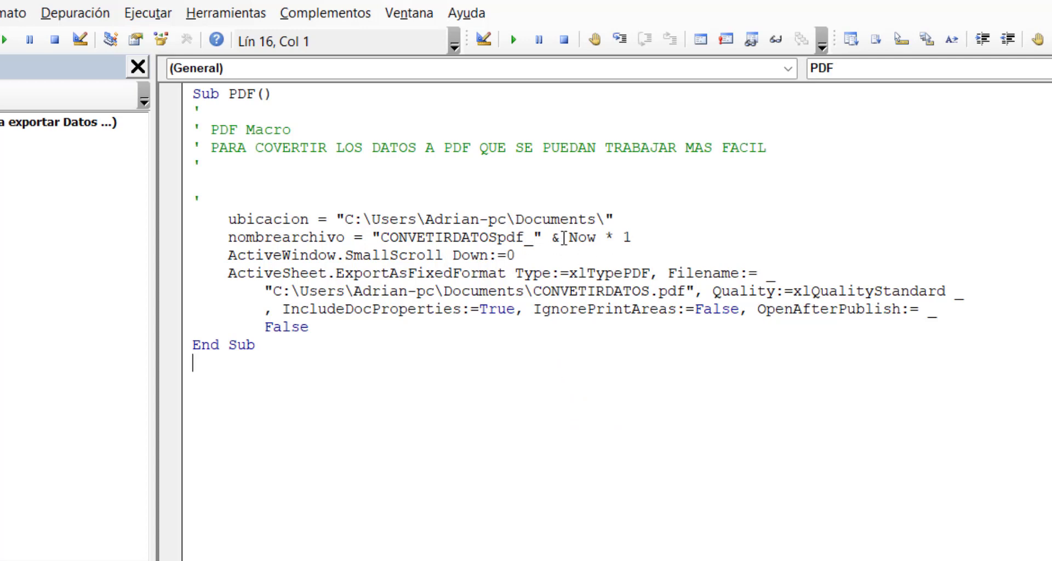
click(648, 238)
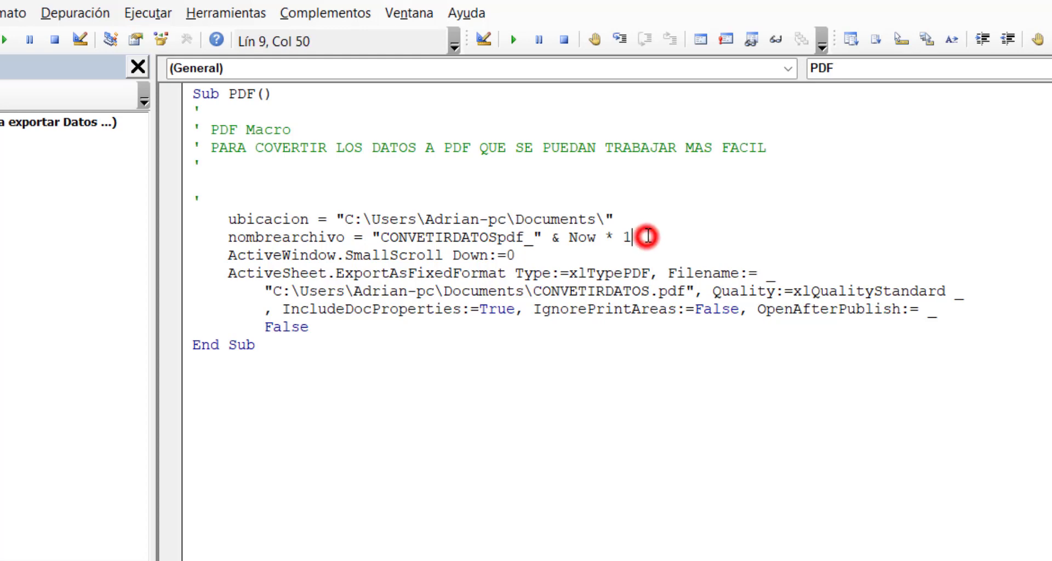
click(640, 217)
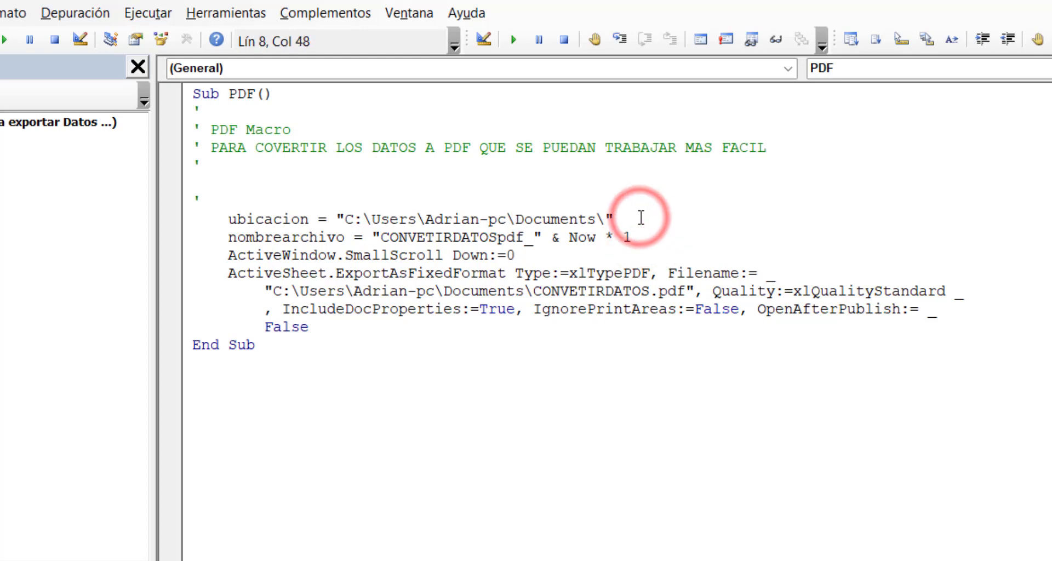
text('p)
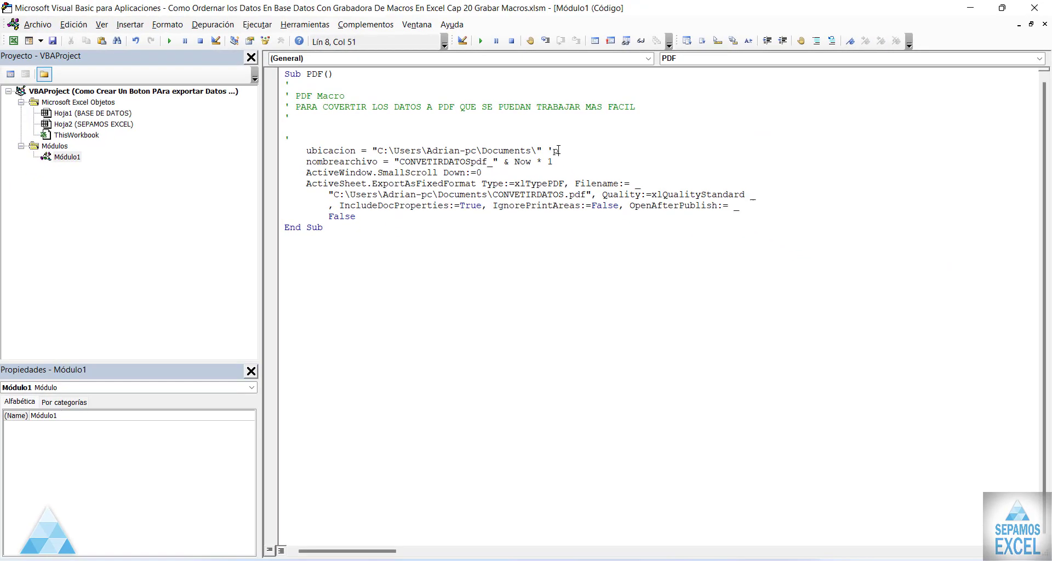
text(ara generar )
text(la ub)
Step: Comment ubicacion as the document location and nombrearchivo as automatic incremental PDF names
key(BackSpace)
key(BackSpace)
key(BackSpace)
key(BackSpace)
key(BackSpace)
key(BackSpace)
key(BackSpace)
key(BackSpace)
text(darl)
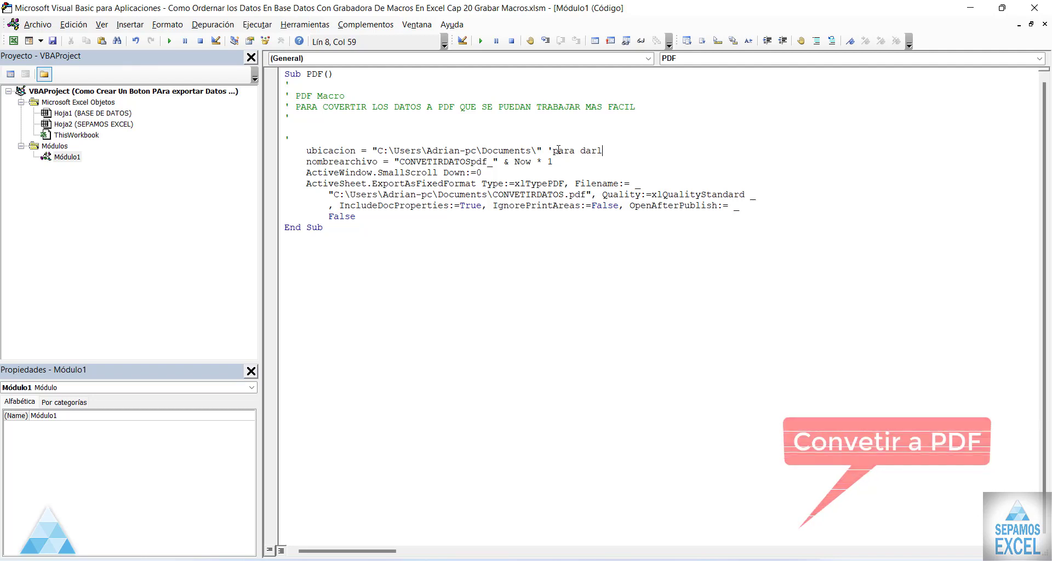
text(e )
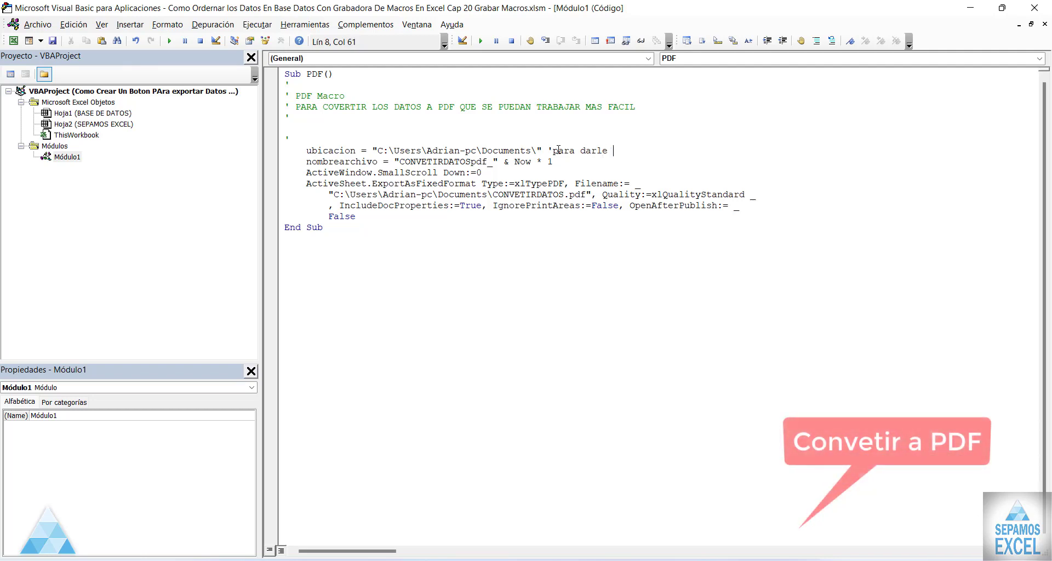
text(la ubic)
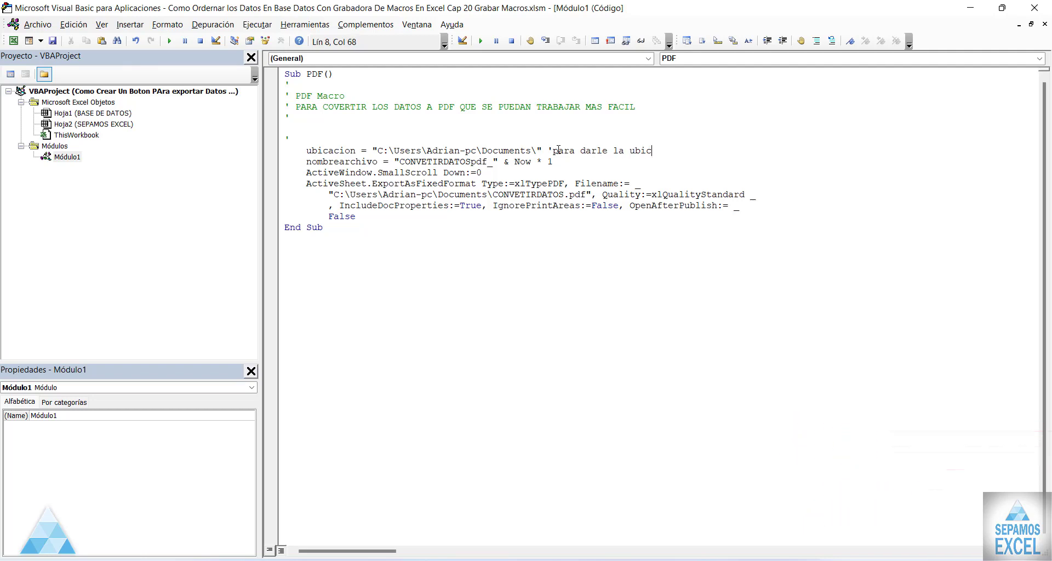
text(acion)
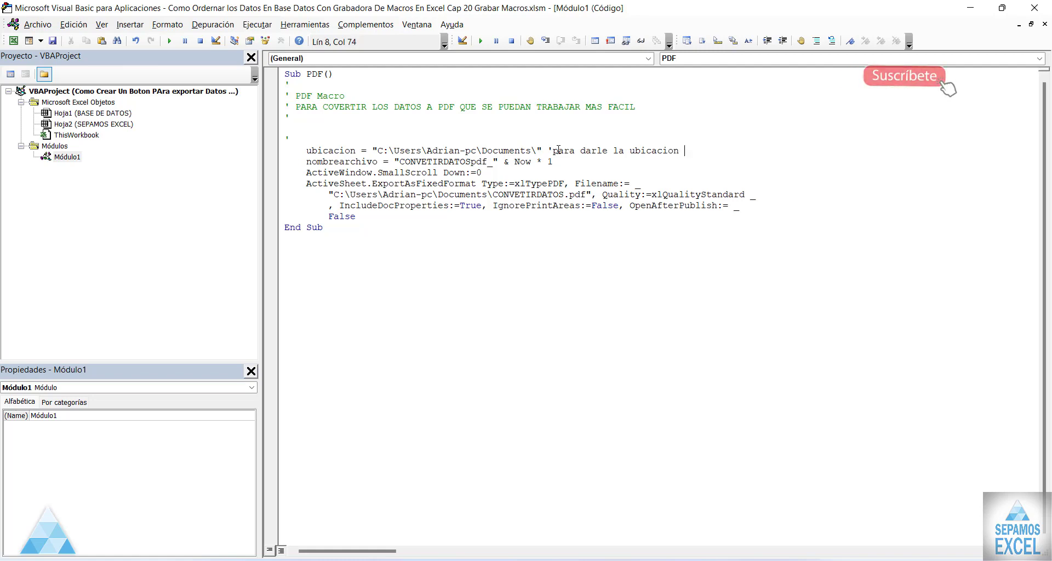
text( al doci)
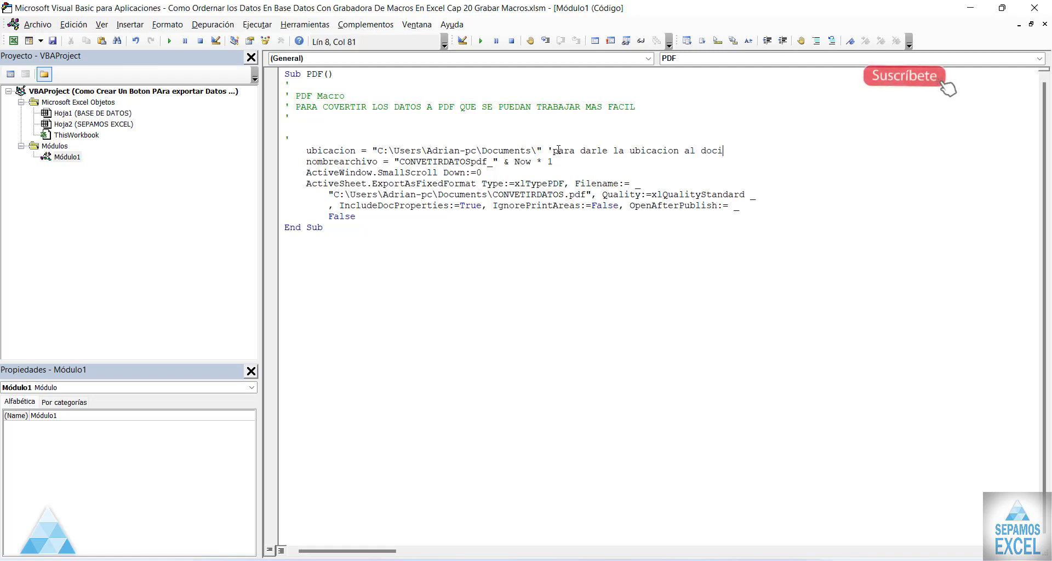
key(BackSpace)
text(umento)
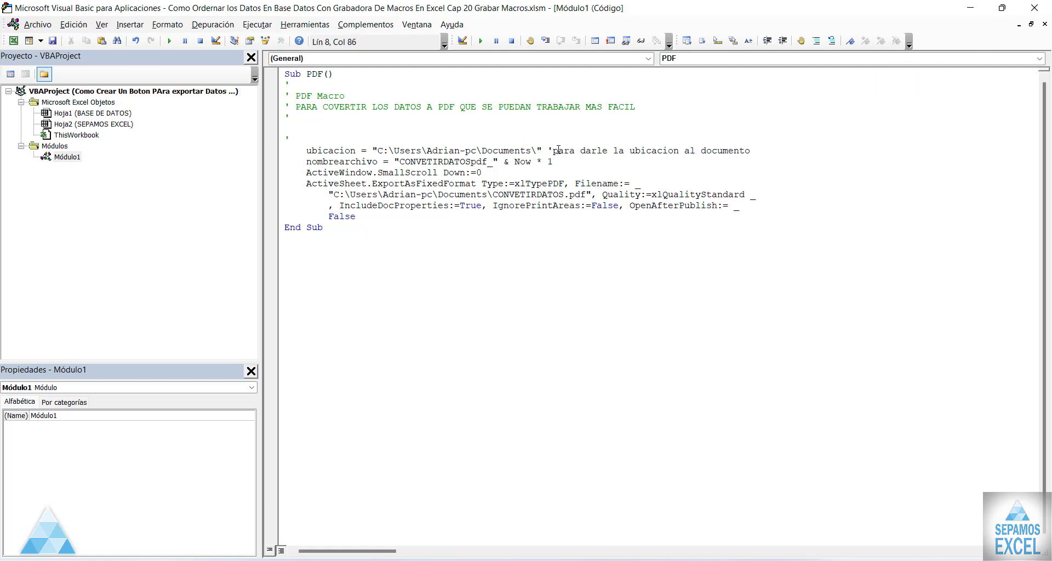
click(573, 159)
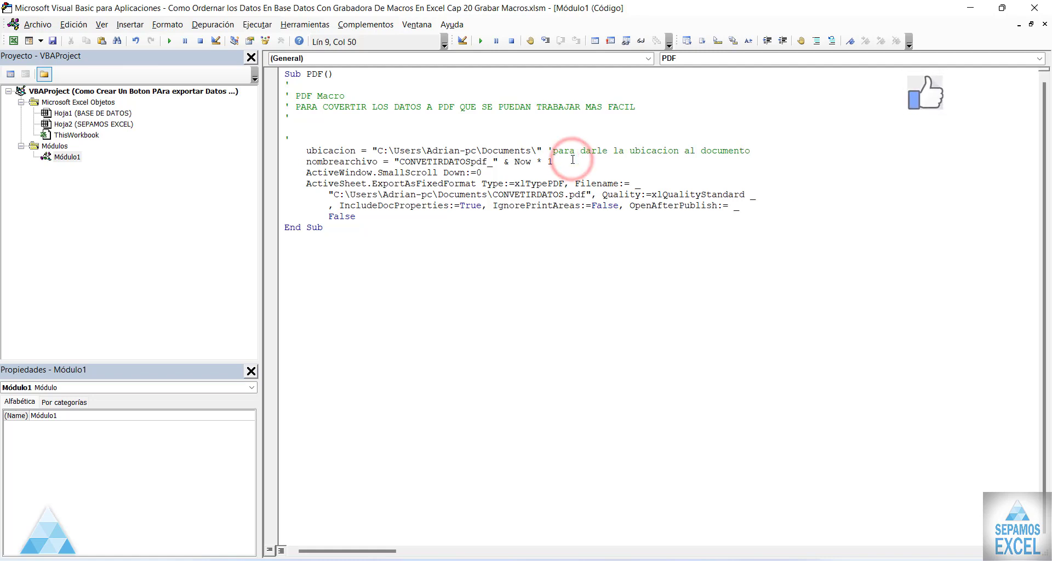
text( 'pa)
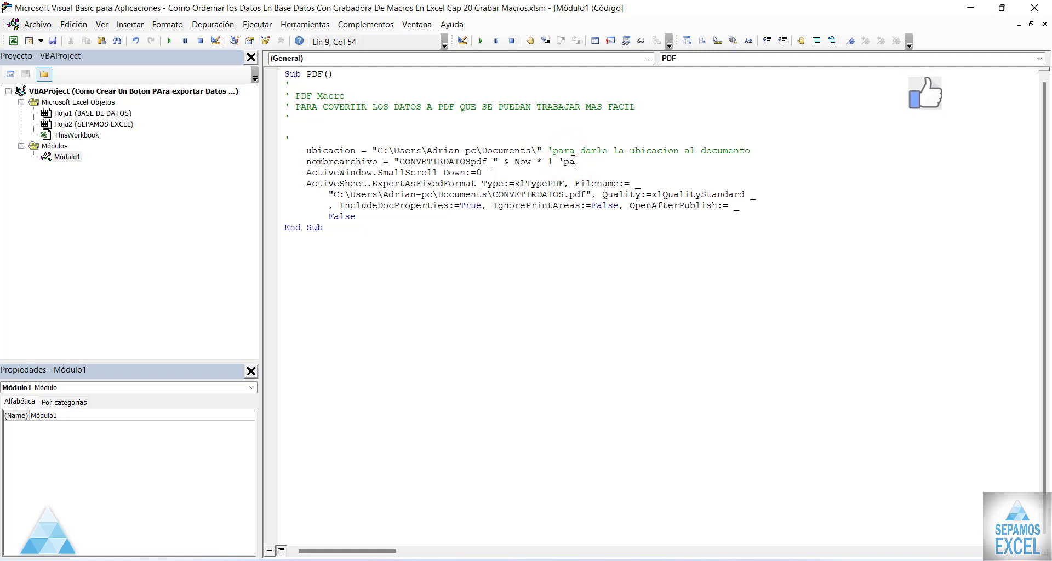
text(ra)
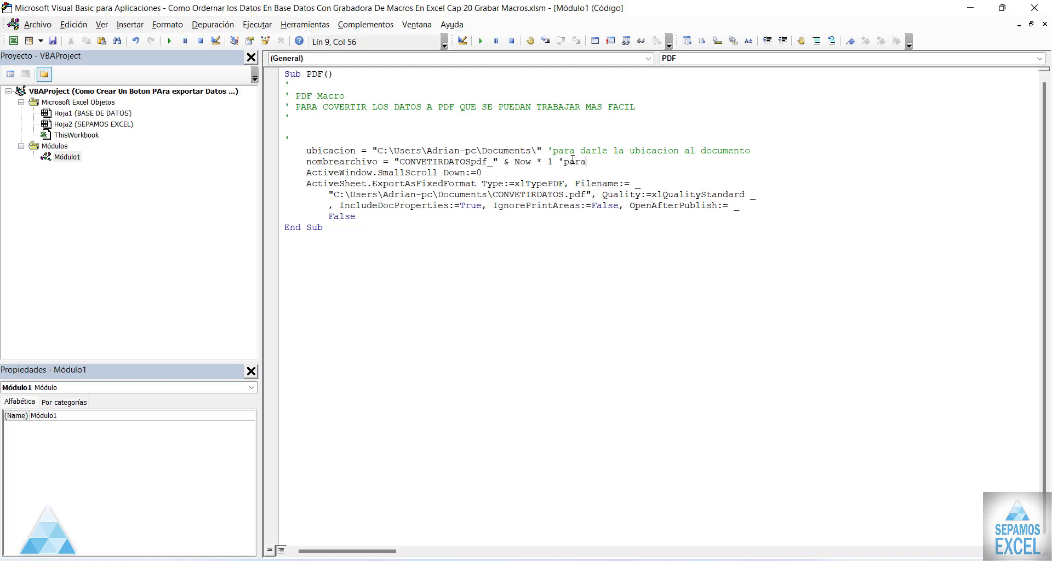
text( generar auto)
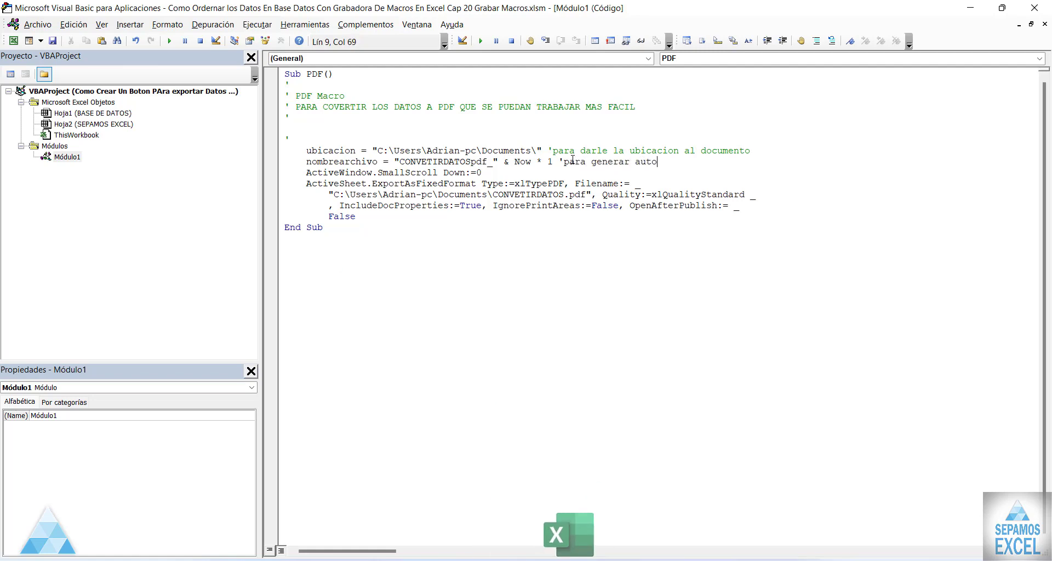
text(maticamente n)
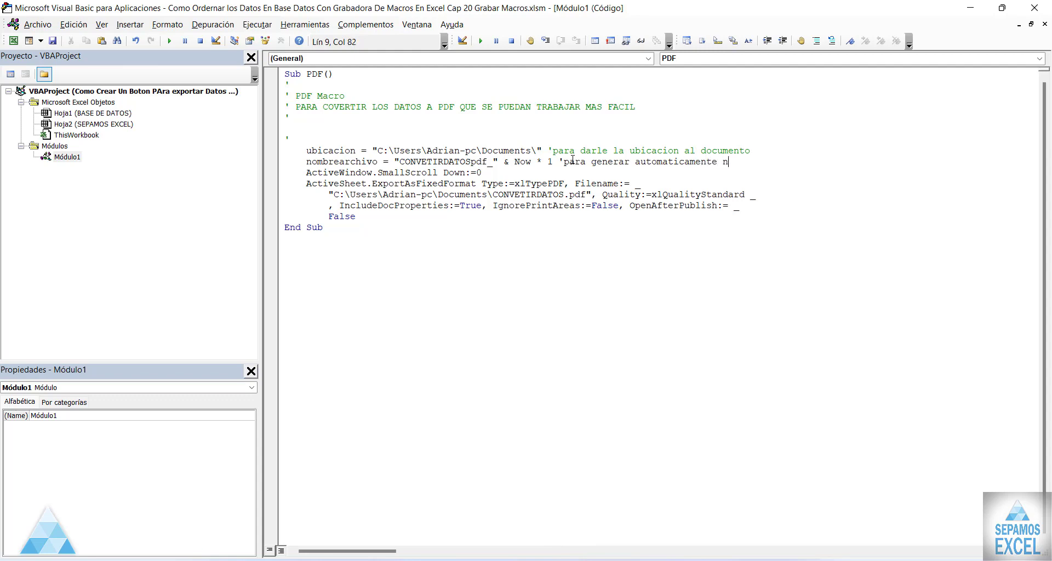
key(BackSpace)
text(increm)
text(entos)
text(dp)
text(cu)
text(mento a p)
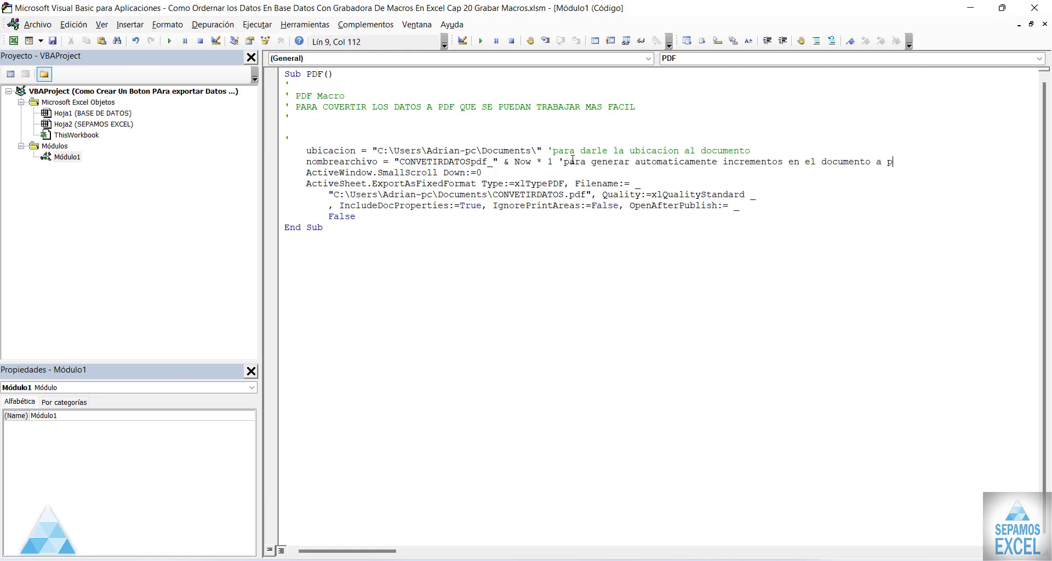
text(df)
click(572, 264)
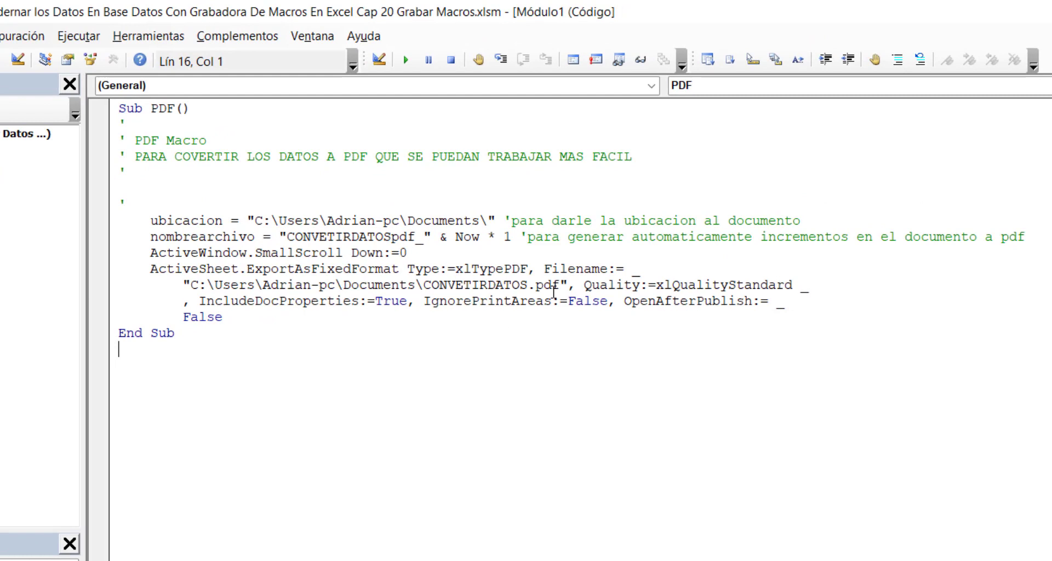
Step: Replace the hardcoded CONVETIRDATOS.pdf path in Filename with ubicacion & nombrearchivo
drag(560, 285, 190, 289)
key(Delete)
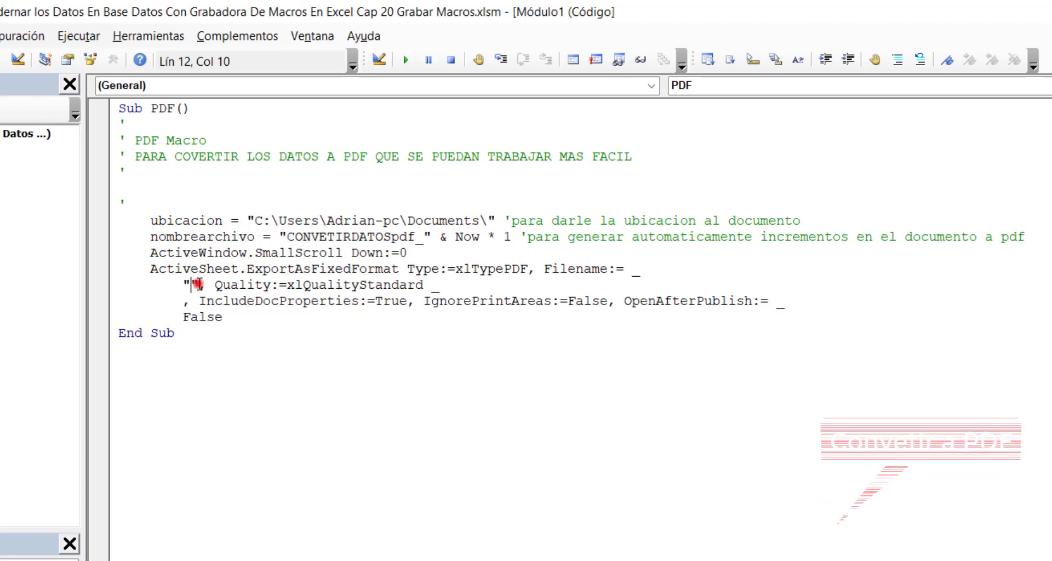
click(198, 285)
key(BackSpace)
key(BackSpace)
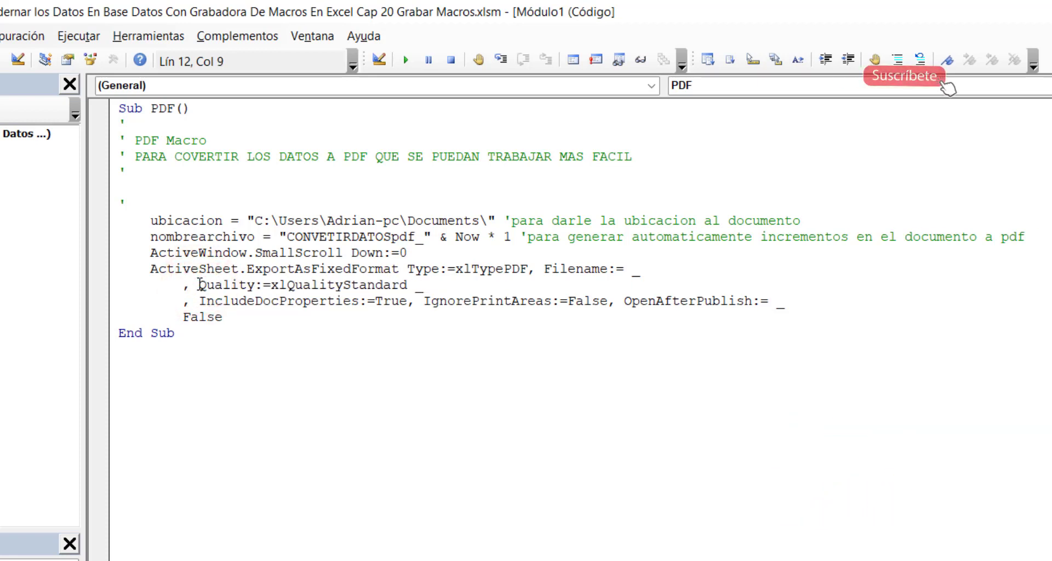
text(u)
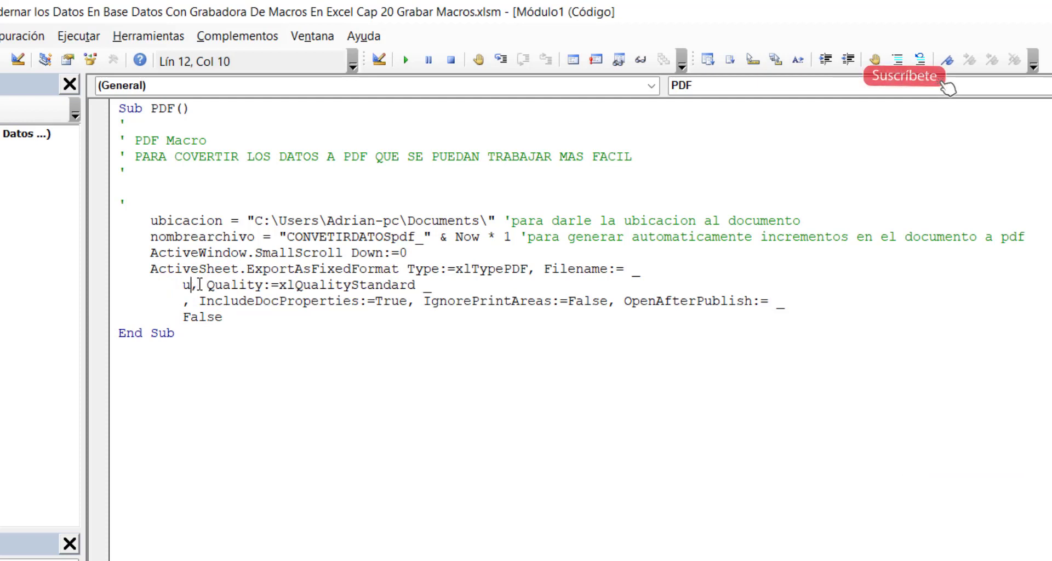
text(bica)
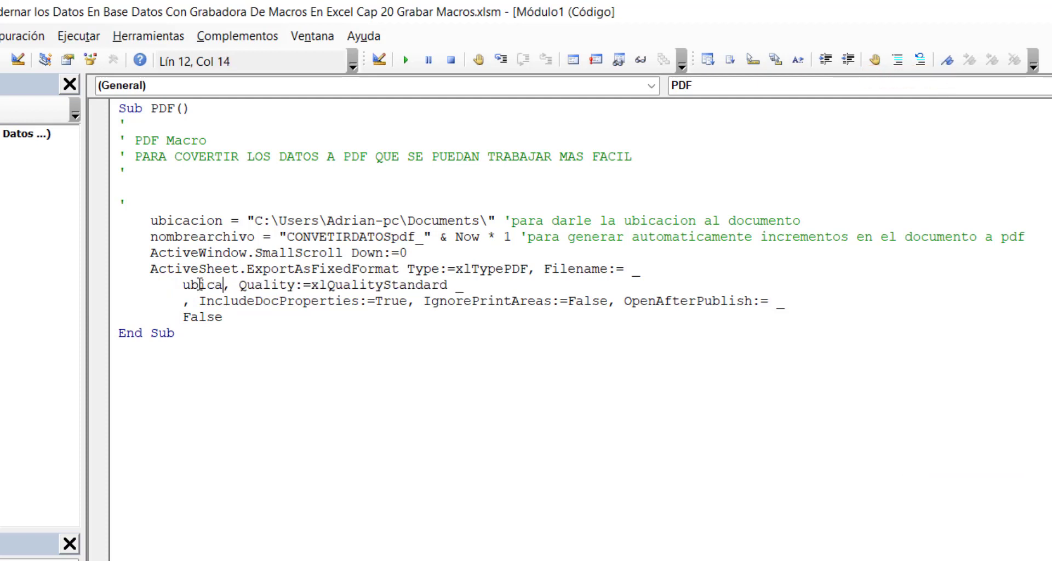
text(cion)
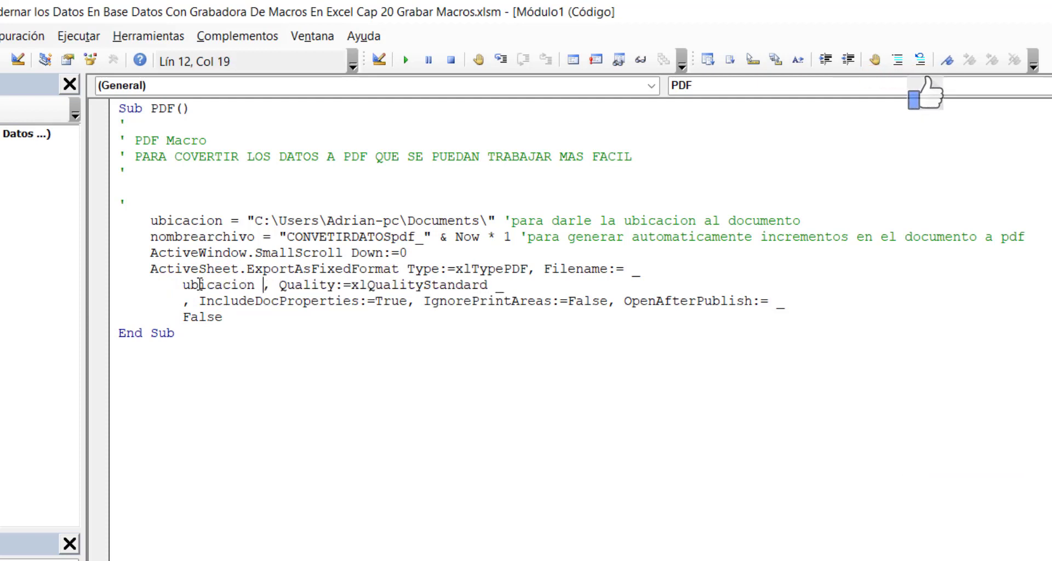
text( &)
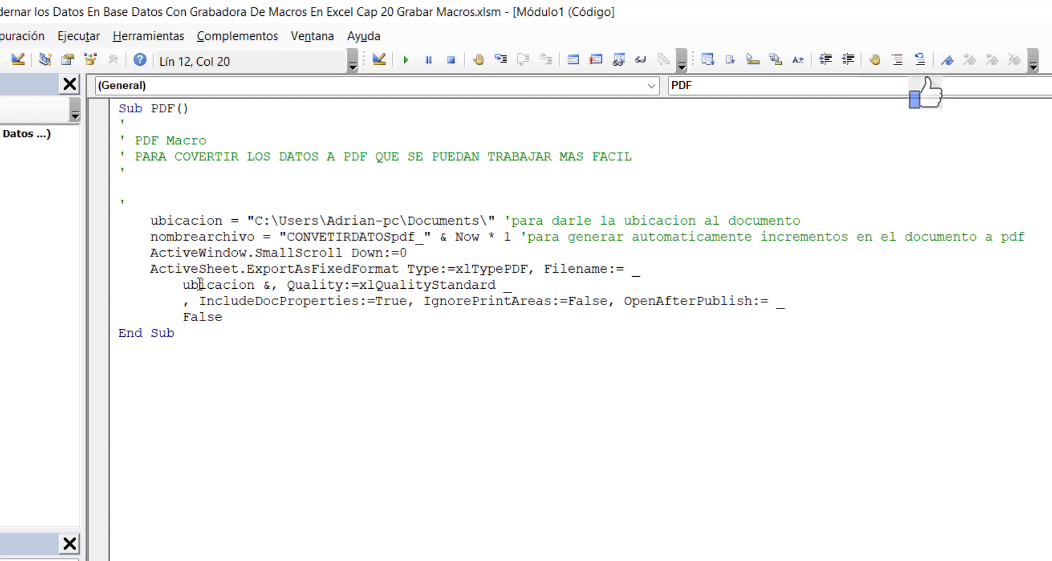
text( n)
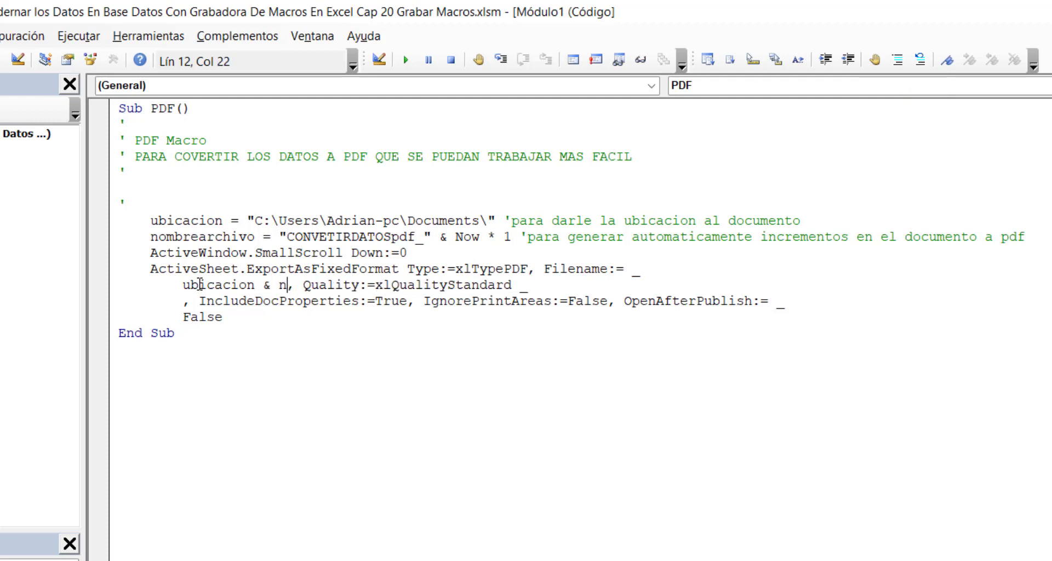
text(ombrear)
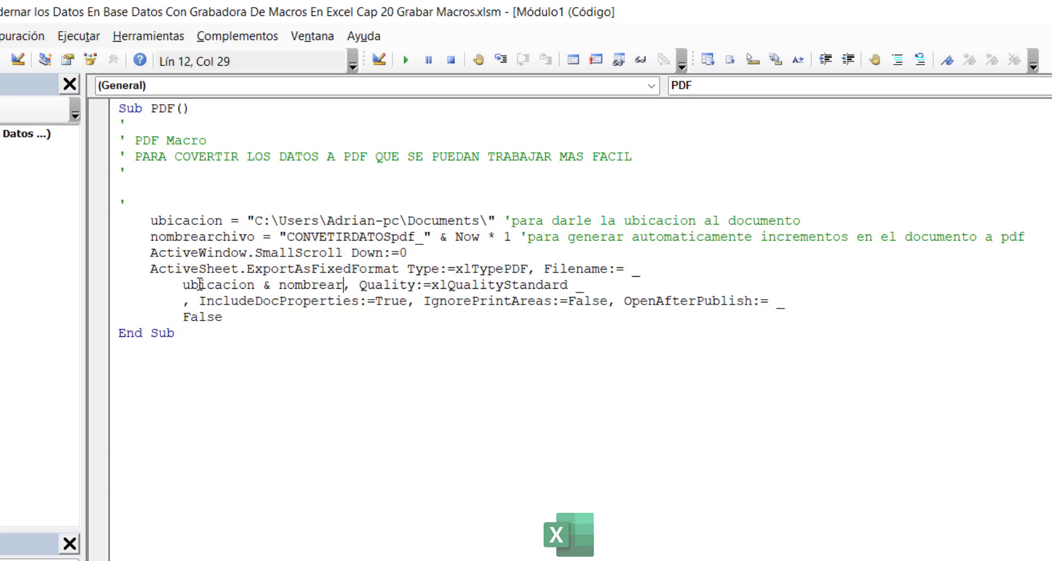
text(chivo)
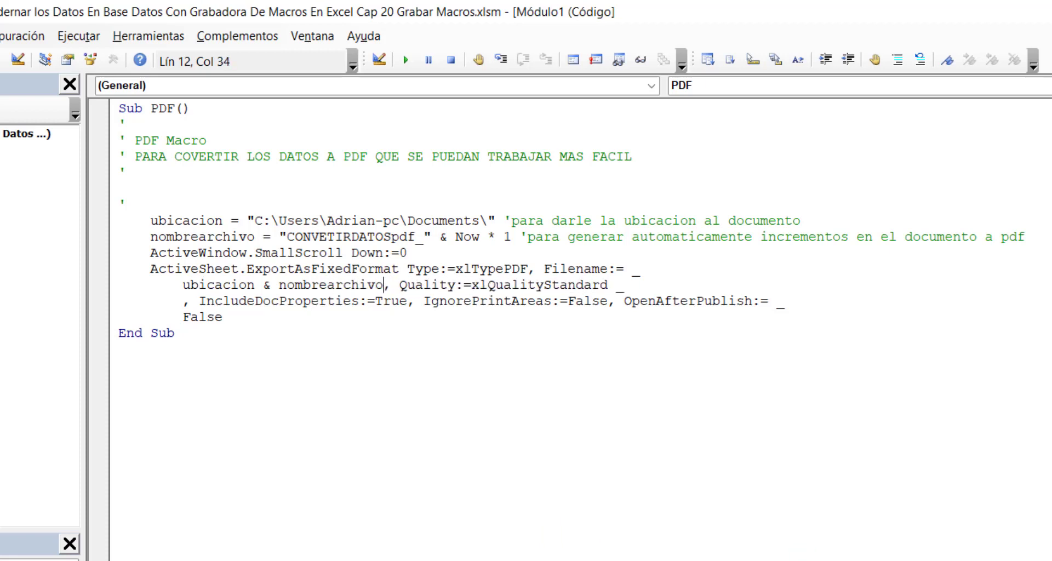
click(230, 365)
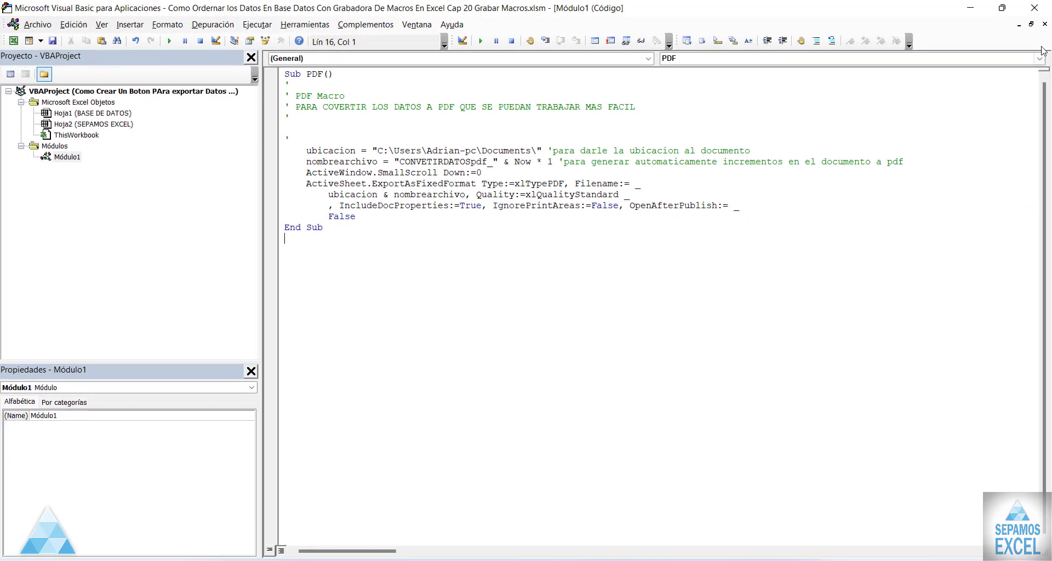
click(1045, 23)
click(1035, 7)
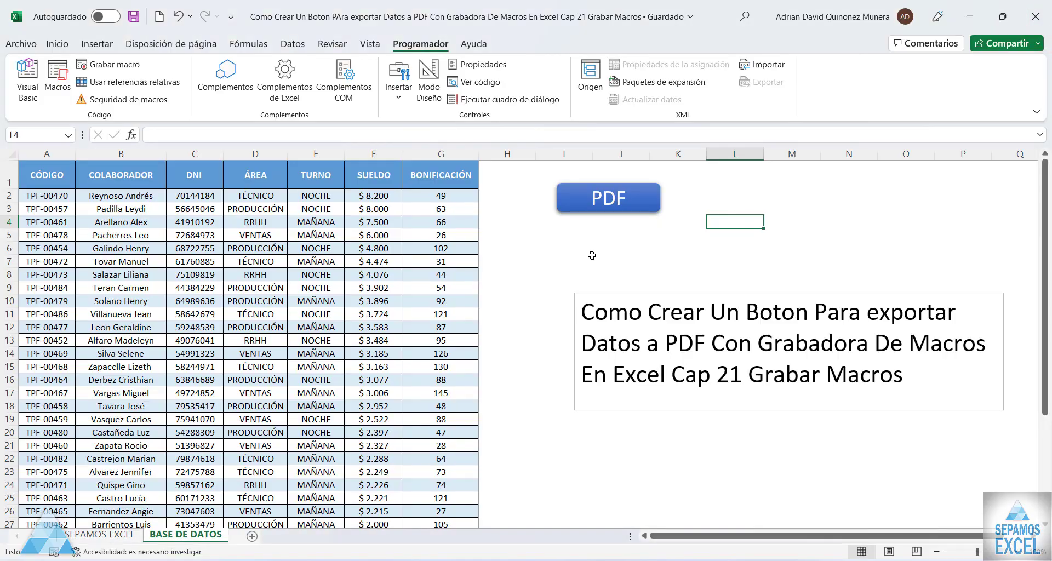
click(464, 556)
click(610, 203)
click(469, 557)
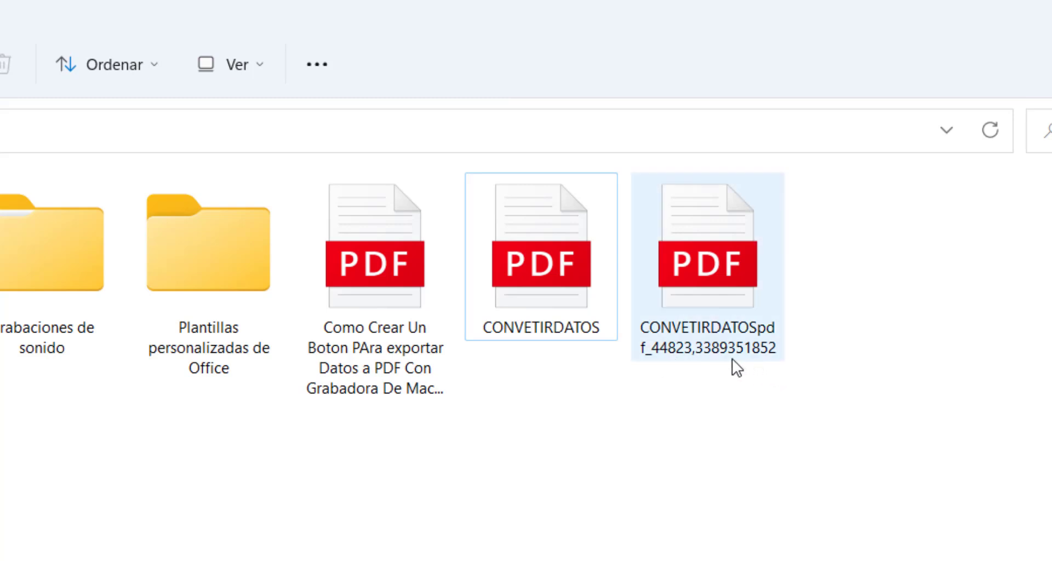
Step: Deselect the files in Documentos and go back to the Excel BASE DE DATOS sheet
click(705, 440)
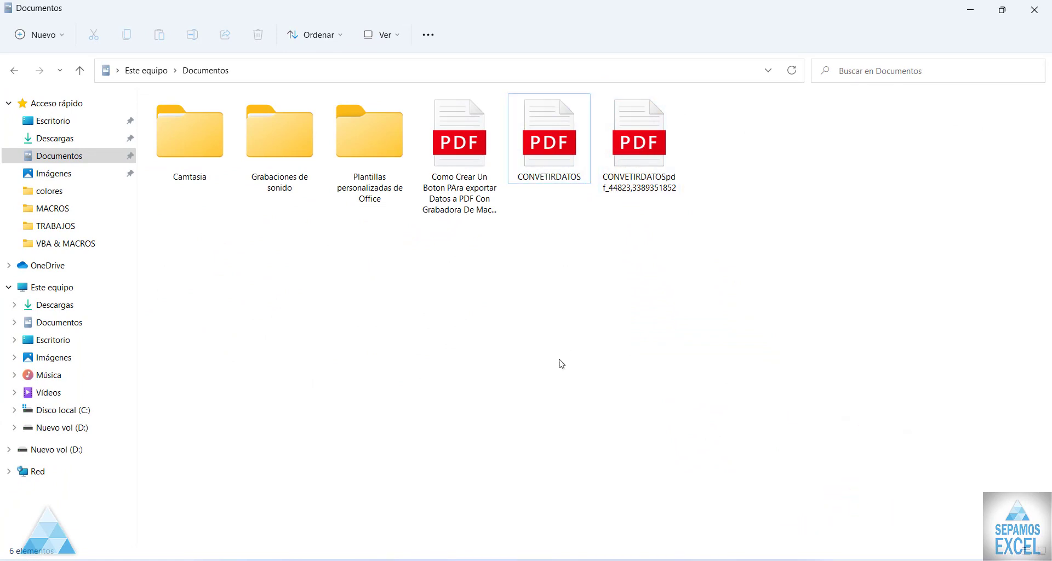
click(644, 556)
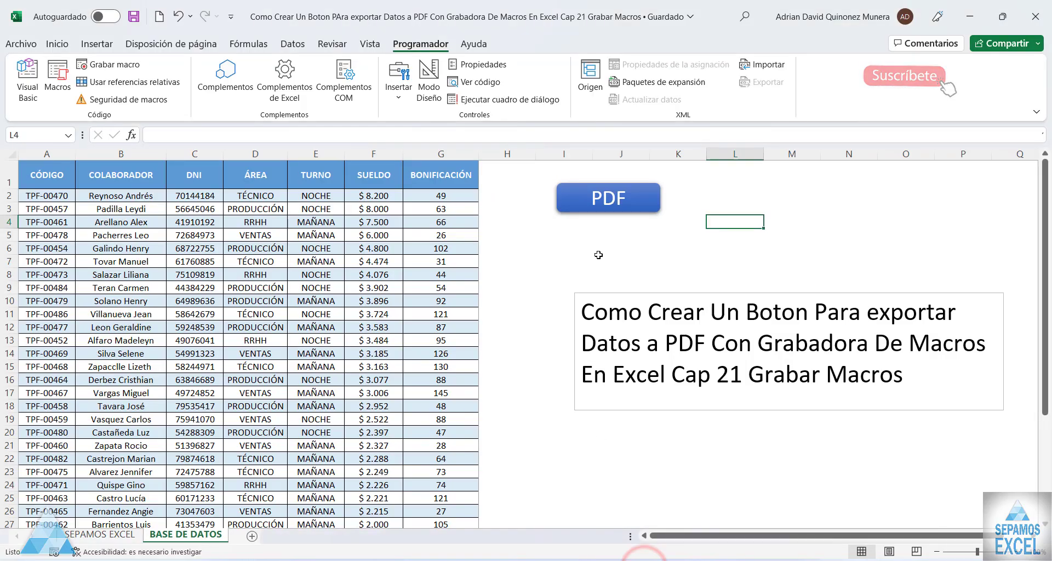
Step: Export the range to PDF twice, checking Documentos in between, then reopen the Visual Basic editor
click(610, 203)
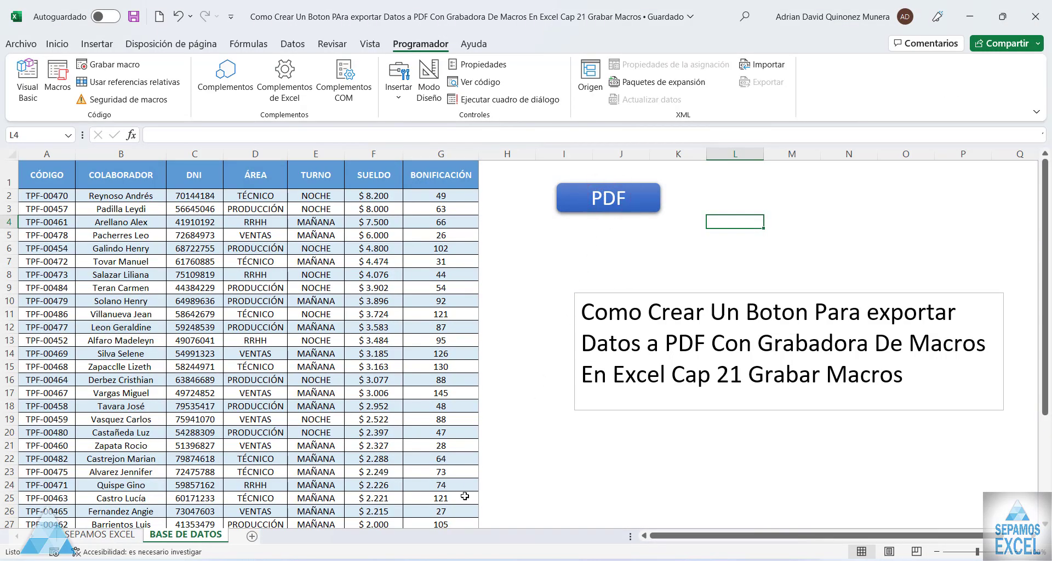
click(463, 556)
click(590, 208)
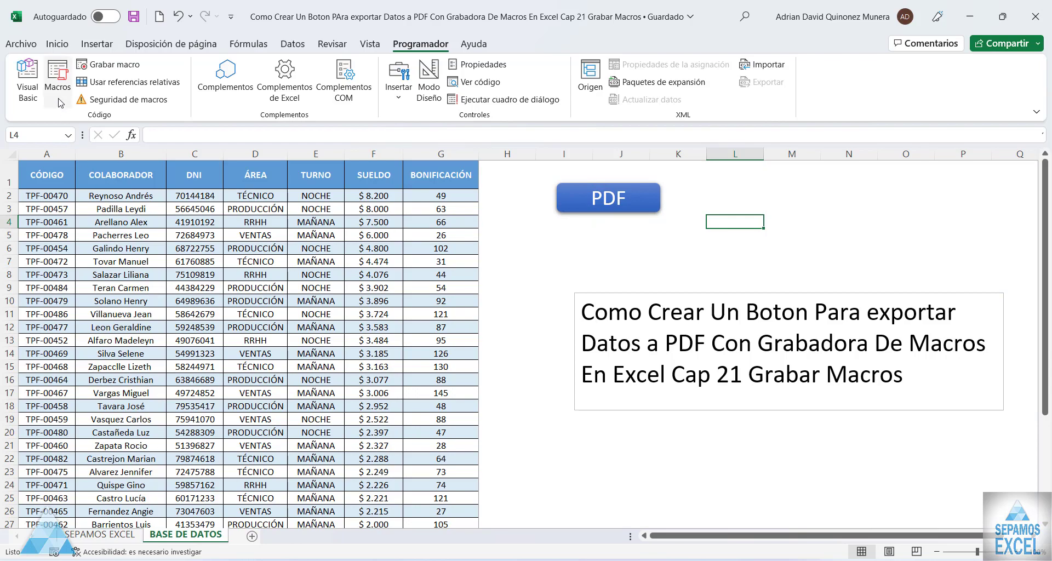
click(18, 92)
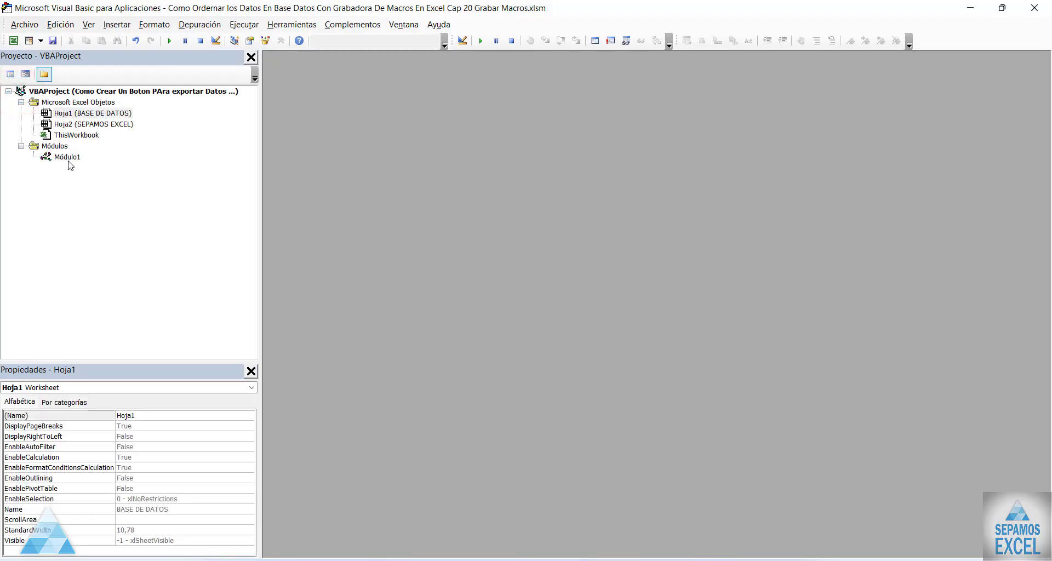
Step: Open Módulo1's PDF macro and add a new first line for an Application statement
double_click(67, 157)
click(313, 136)
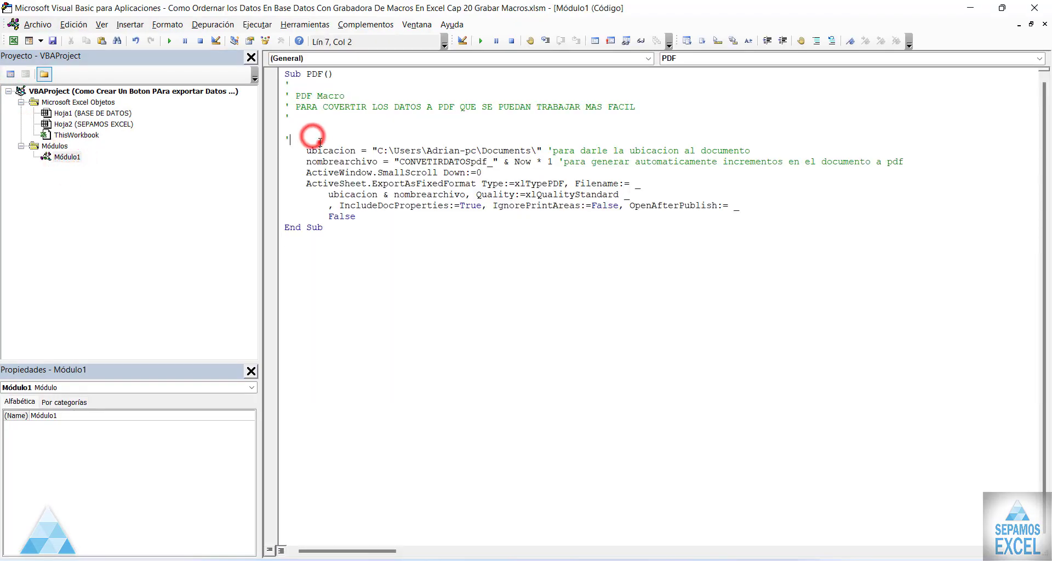
key(Return)
key(Tab)
text(a)
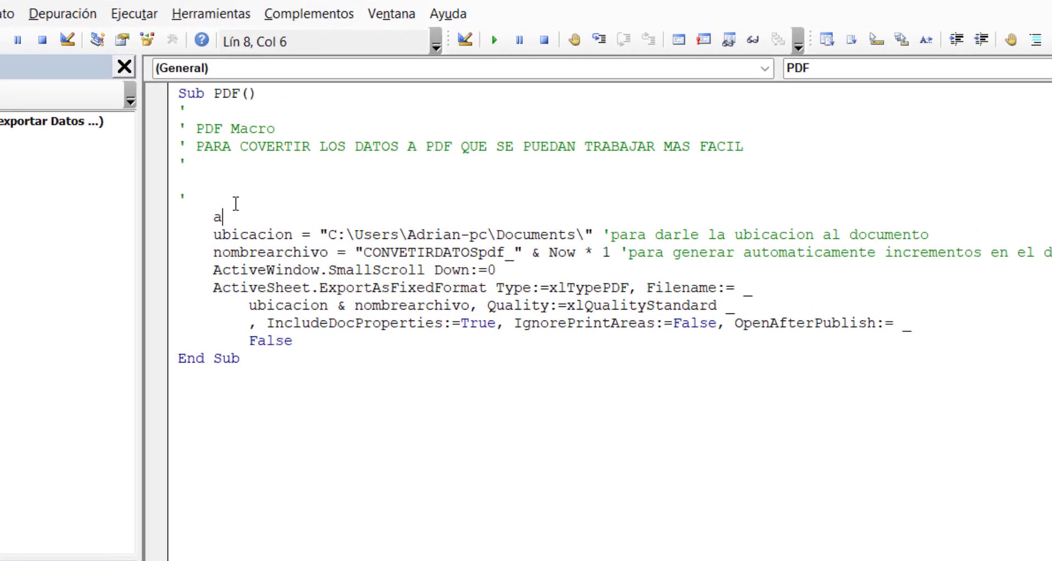
text(pplica)
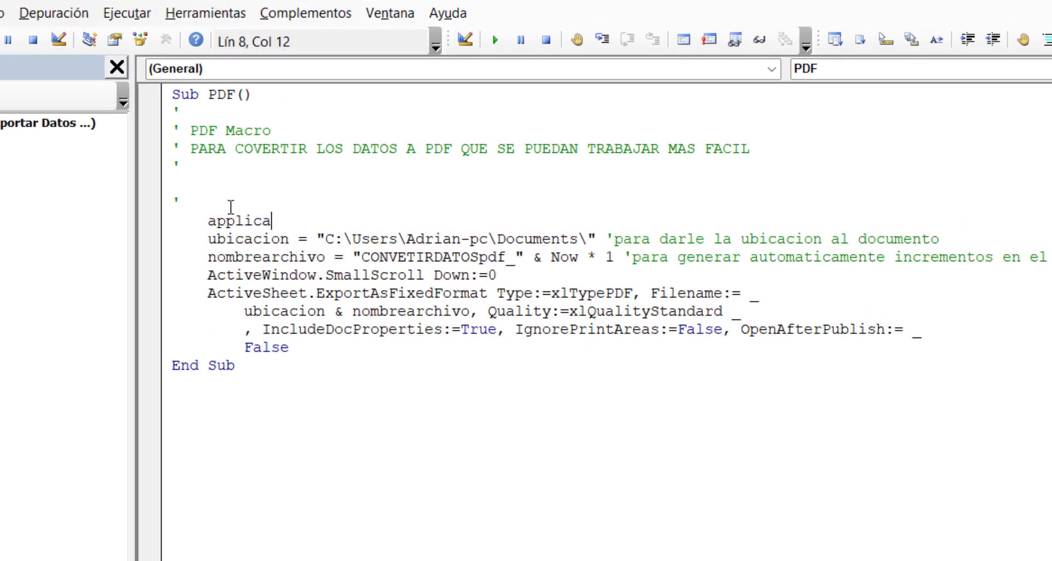
text(ion)
key(BackSpace)
key(BackSpace)
key(BackSpace)
text(tion)
text(.a)
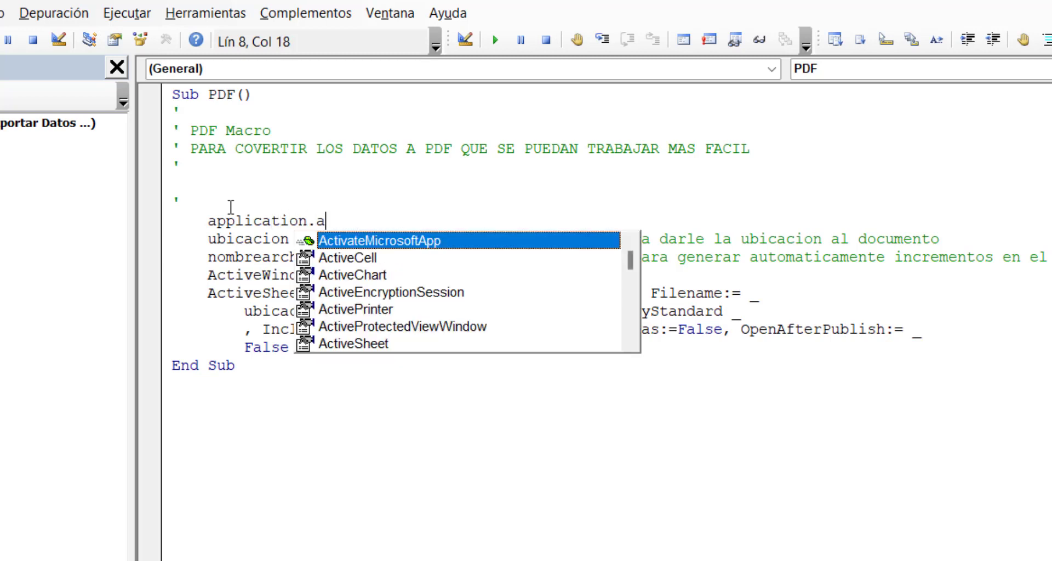
double_click(389, 242)
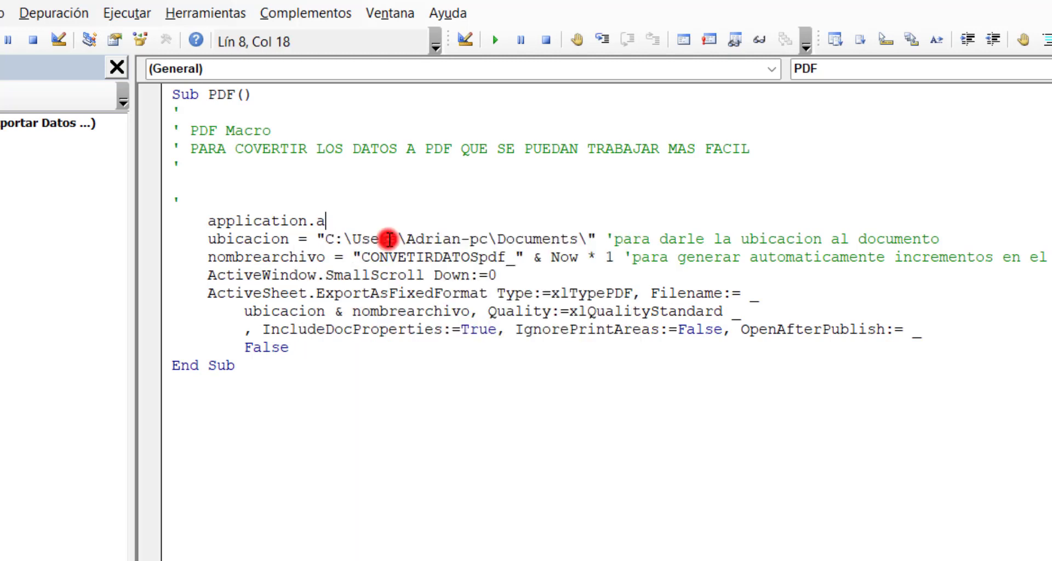
text(=)
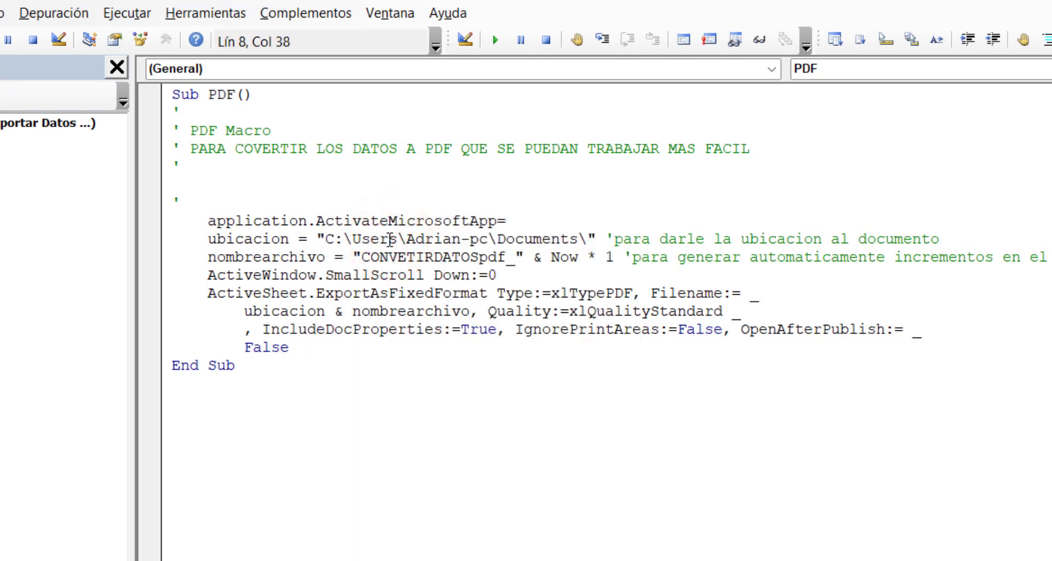
key(BackSpace)
key(BackSpace)
key(BackSpace)
key(BackSpace)
key(BackSpace)
key(BackSpace)
key(BackSpace)
key(BackSpace)
key(BackSpace)
key(BackSpace)
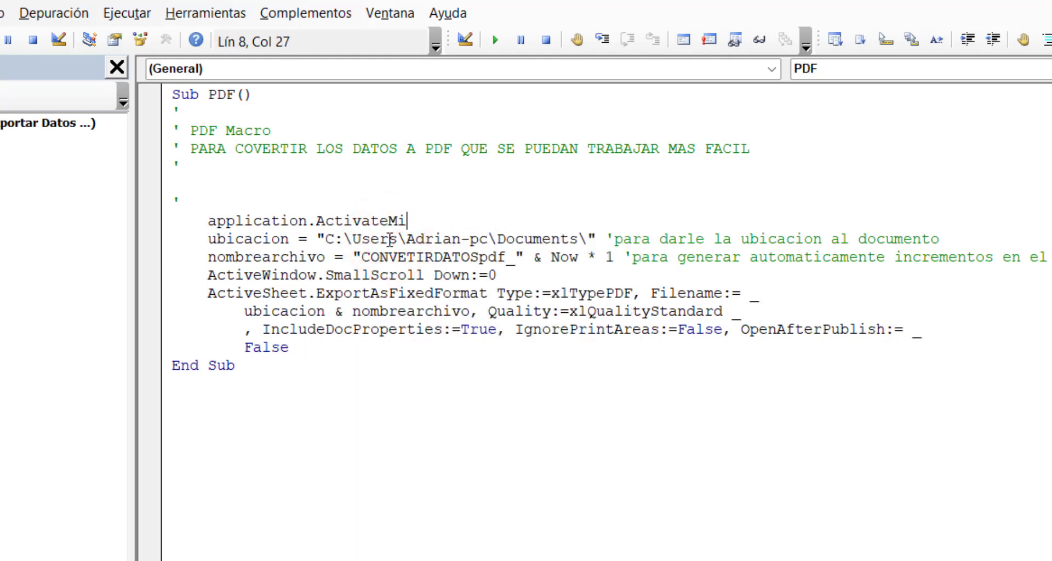
key(BackSpace)
key(BackSpace)
key(BackSpace)
key(BackSpace)
key(BackSpace)
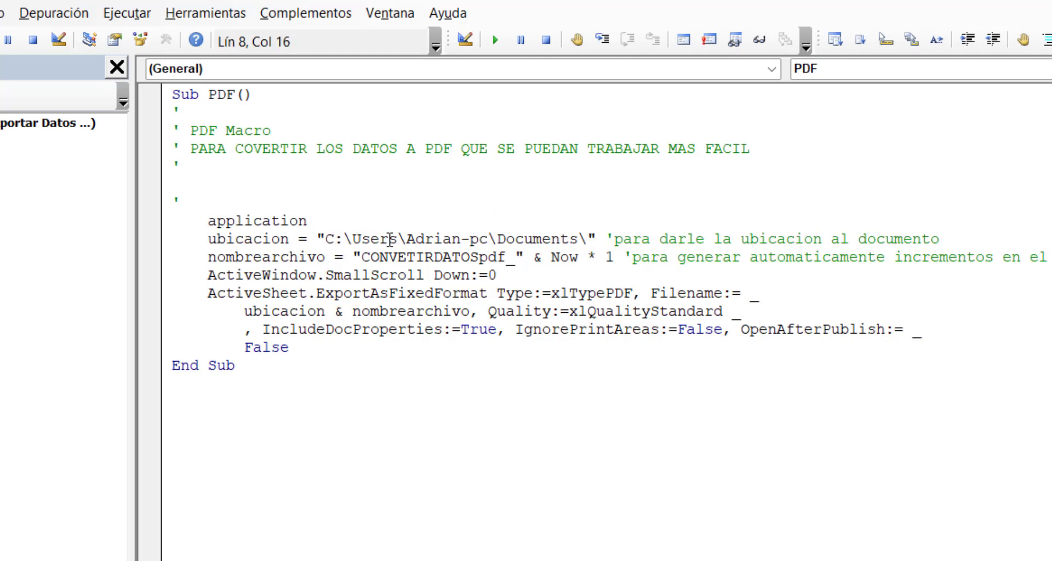
text(.at)
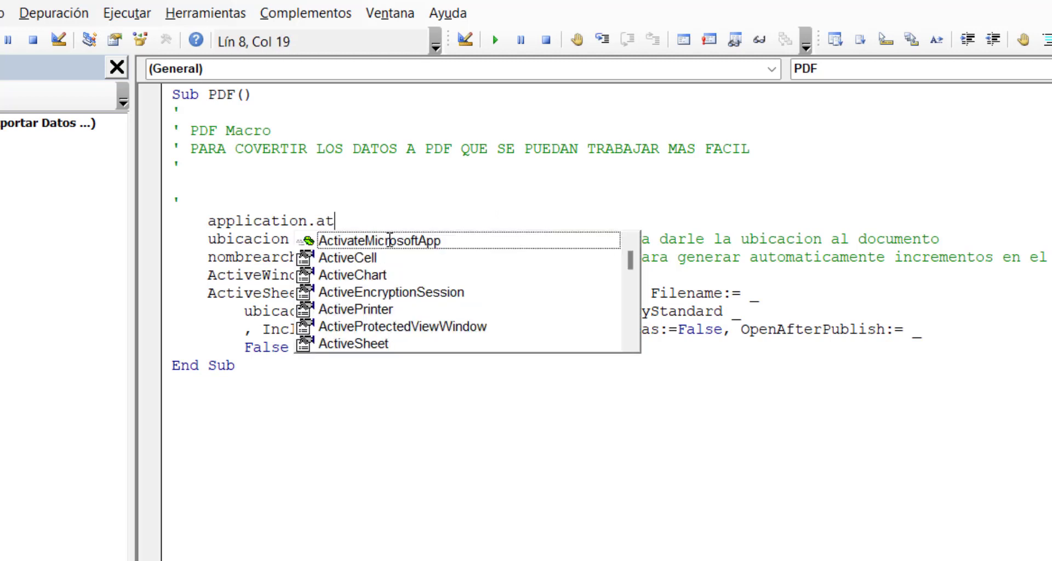
text(v)
scroll(455, 268, down, 1)
scroll(446, 275, down, 1)
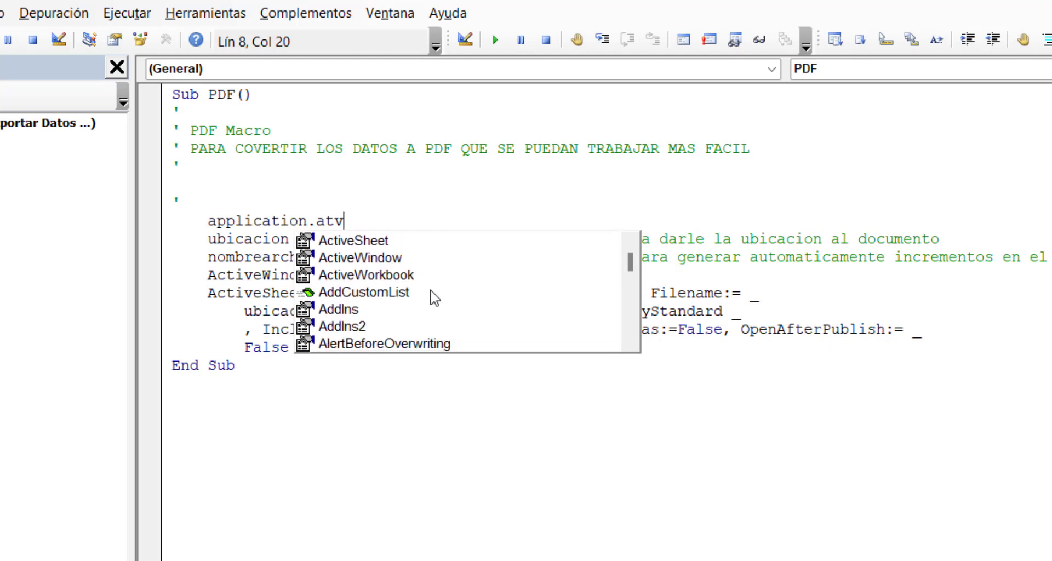
scroll(435, 297, down, 1)
scroll(433, 298, down, 1)
scroll(433, 298, up, 1)
scroll(433, 299, up, 2)
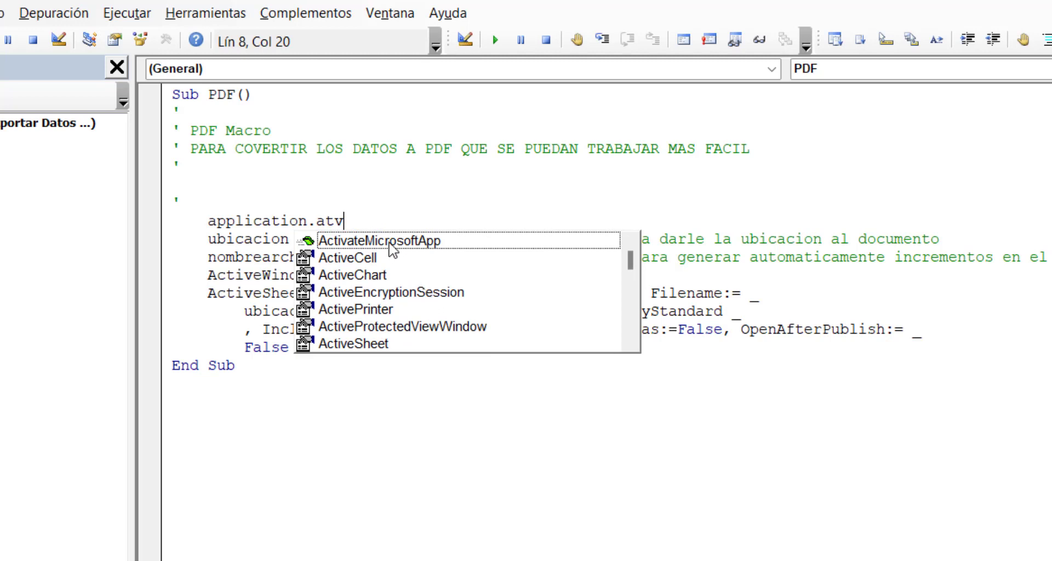
click(377, 218)
key(BackSpace)
key(BackSpace)
key(BackSpace)
key(BackSpace)
key(BackSpace)
key(BackSpace)
key(BackSpace)
key(BackSpace)
key(BackSpace)
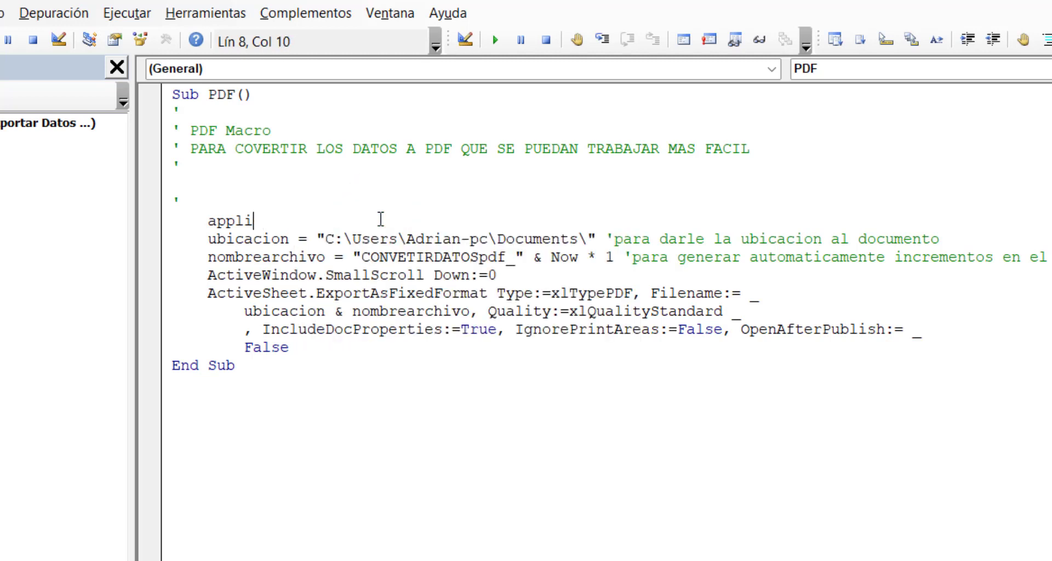
key(BackSpace)
key(BackSpace)
key(BackSpace)
key(BackSpace)
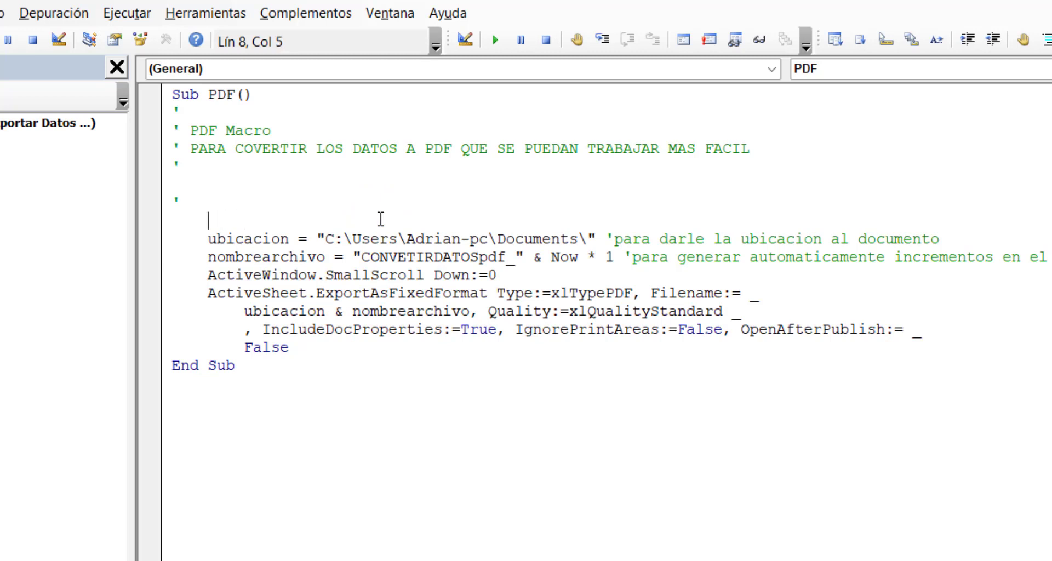
Step: Enter Application.ScreenUpdating = False on the new line, choosing ScreenUpdating and False from IntelliSense
text(ap)
text(plia)
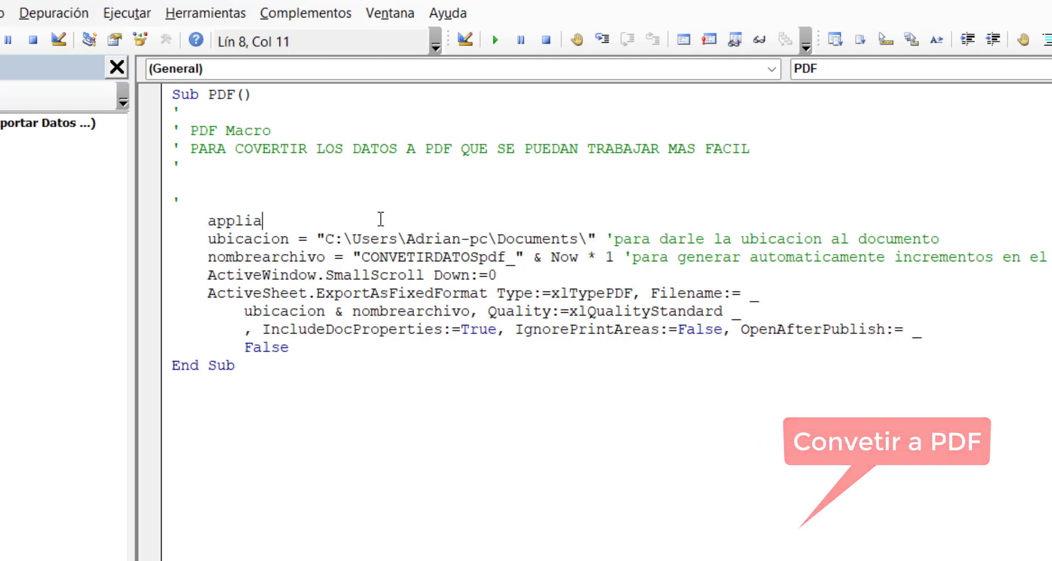
key(BackSpace)
text(tacion.)
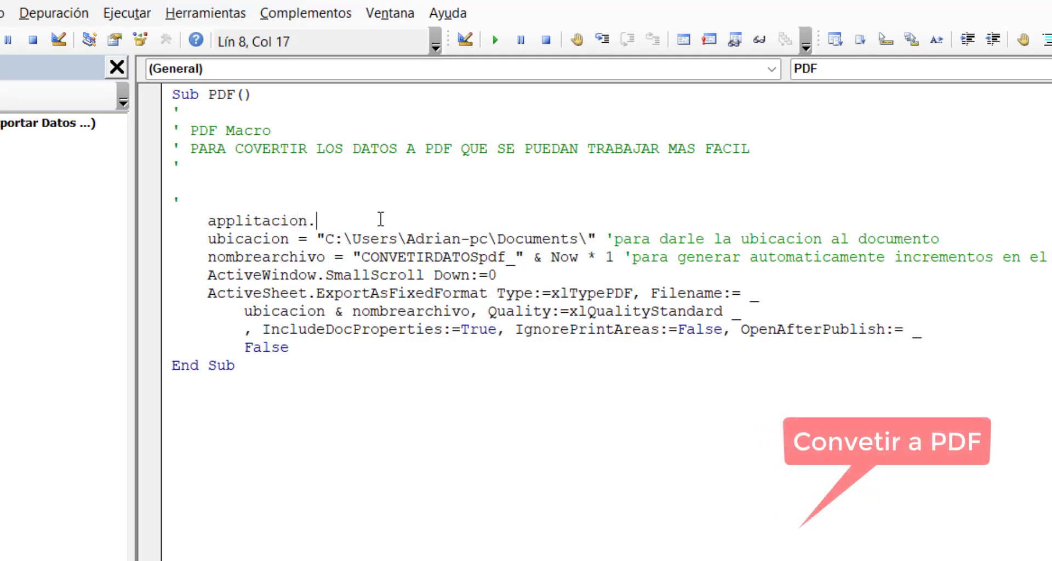
text(se)
key(BackSpace)
key(BackSpace)
key(BackSpace)
key(BackSpace)
key(BackSpace)
key(BackSpace)
key(BackSpace)
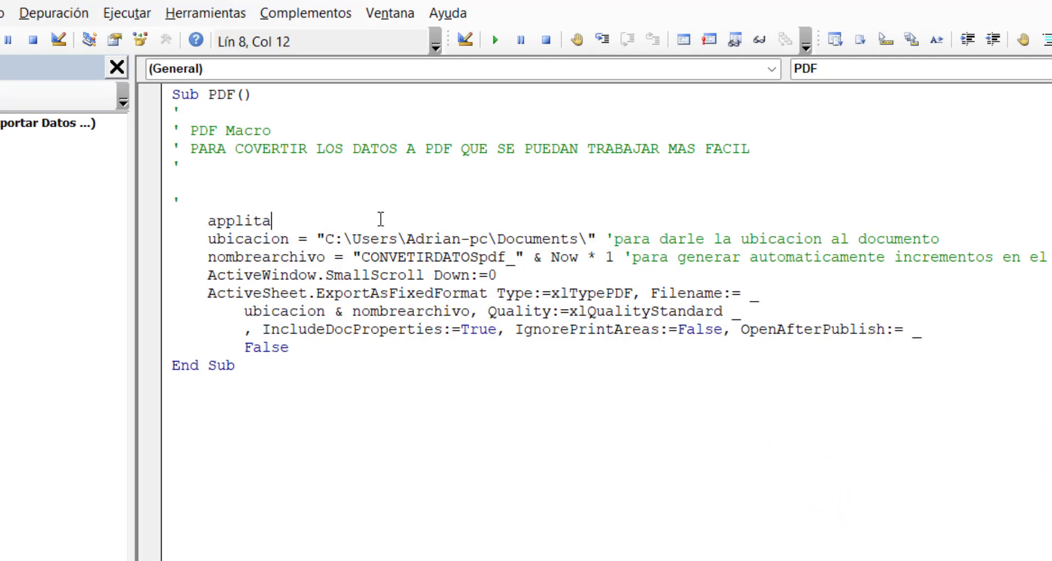
key(BackSpace)
key(BackSpace)
key(BackSpace)
key(BackSpace)
key(BackSpace)
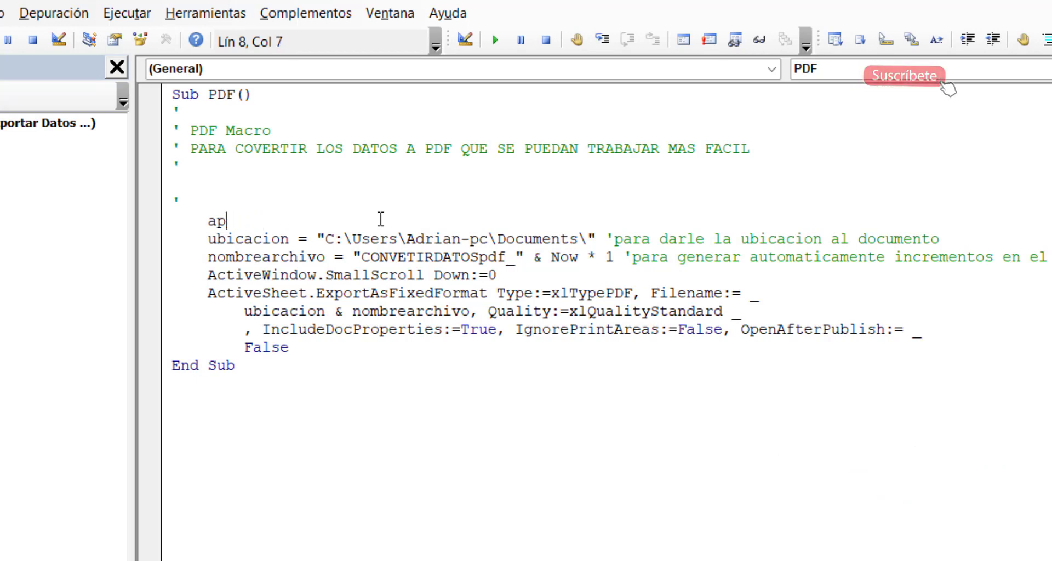
text(pli)
key(BackSpace)
key(BackSpace)
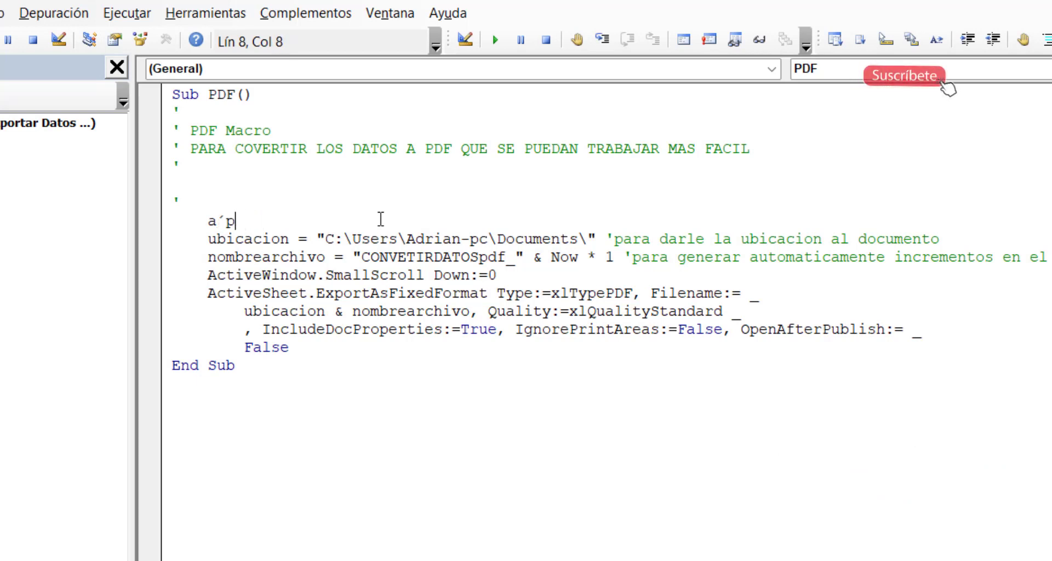
key(BackSpace)
key(BackSpace)
text(pp)
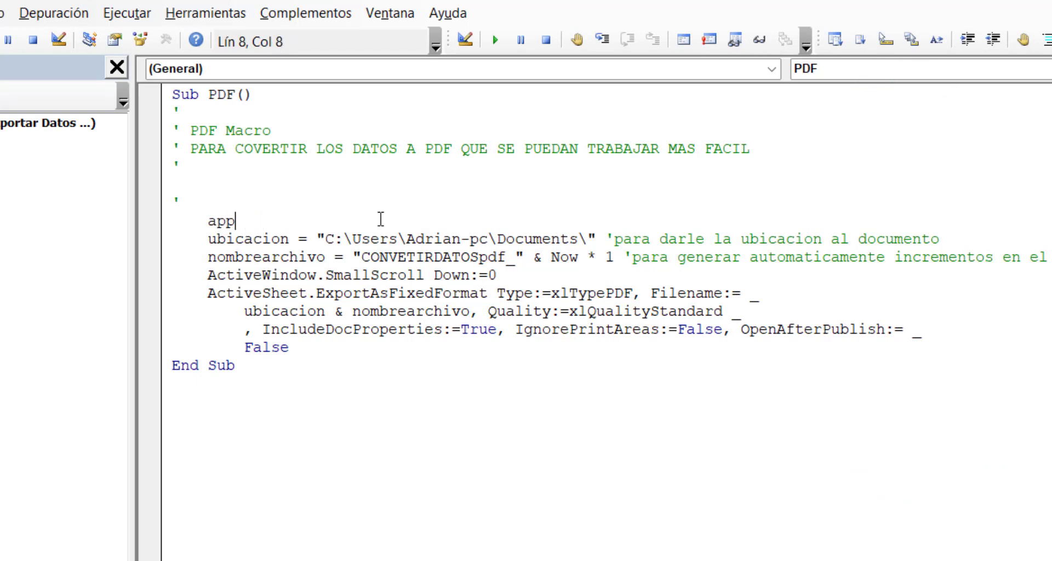
text(litaci)
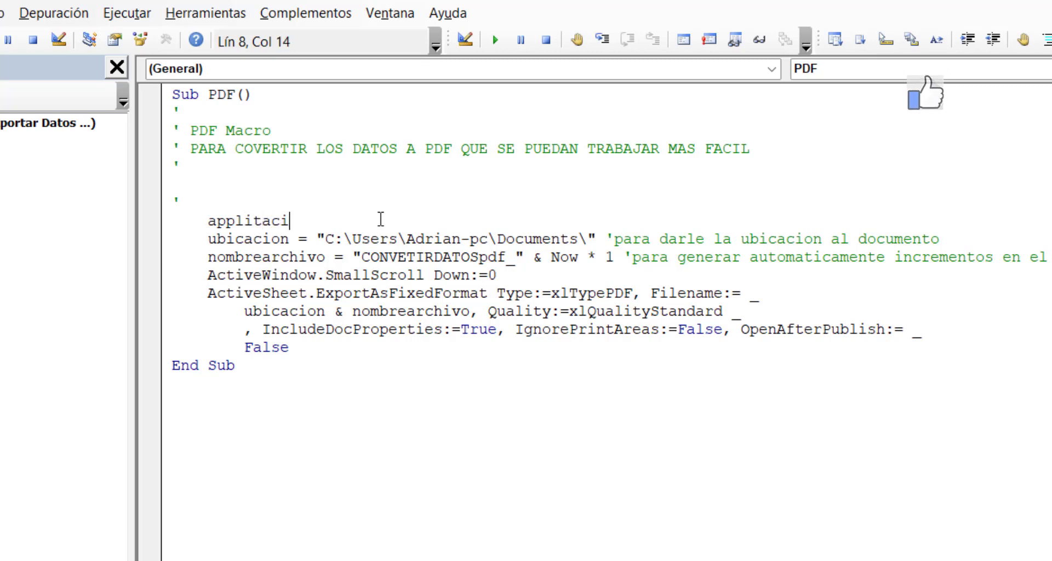
text(on.s)
key(BackSpace)
key(BackSpace)
key(BackSpace)
key(BackSpace)
key(BackSpace)
key(BackSpace)
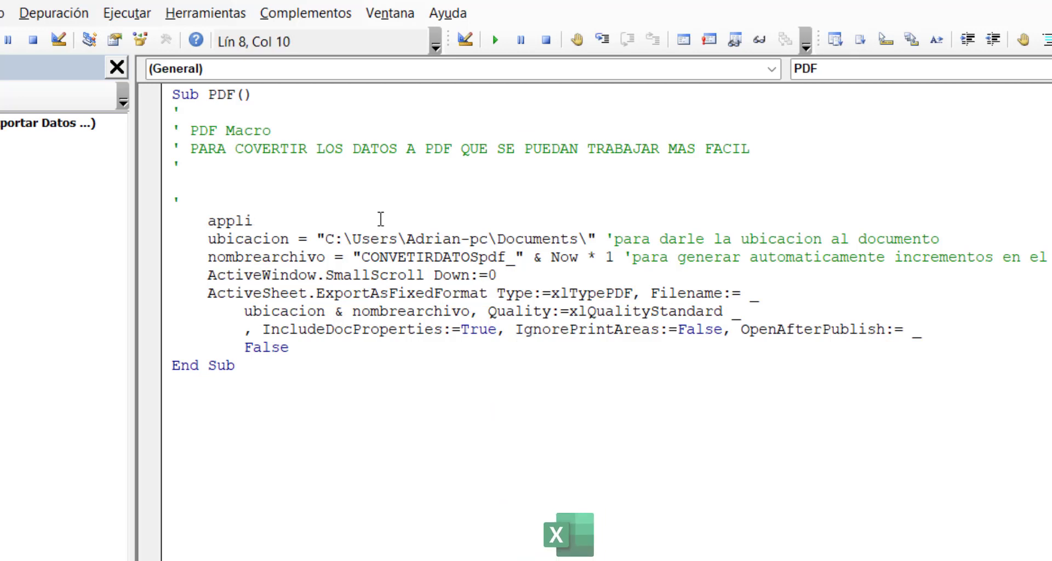
text(cati)
text(on.s)
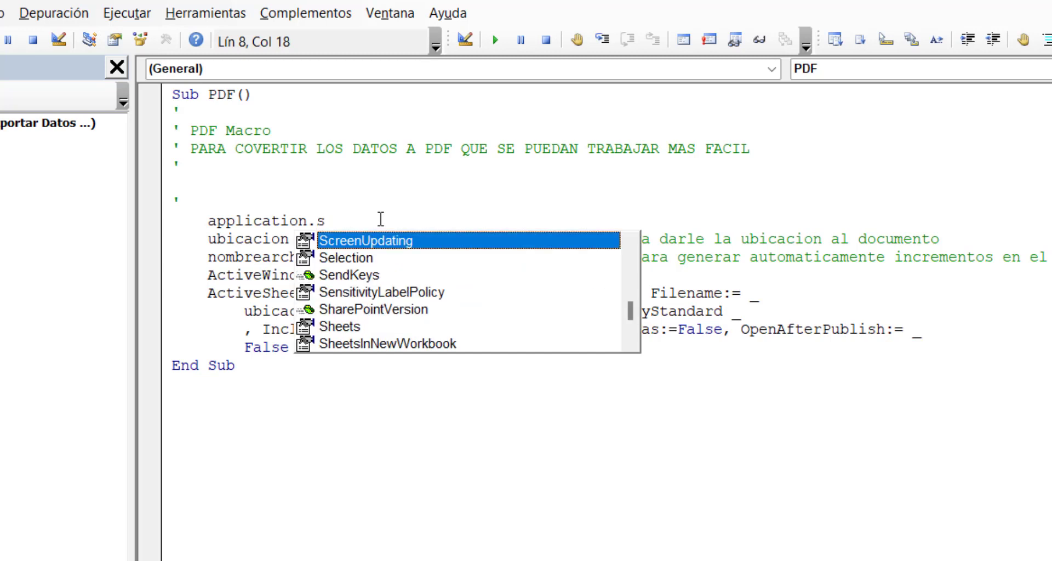
double_click(378, 240)
text(=)
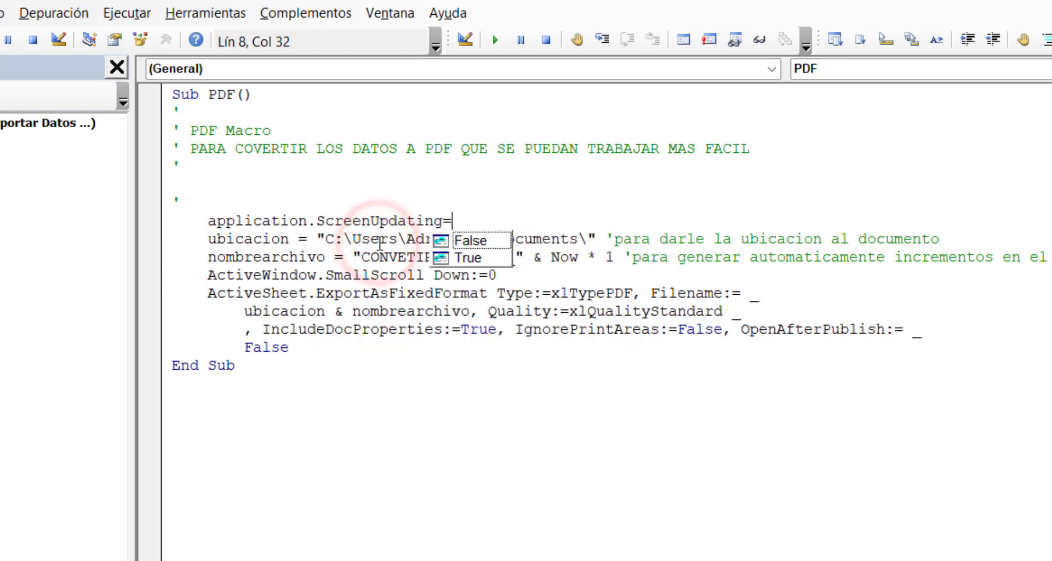
double_click(469, 241)
click(448, 362)
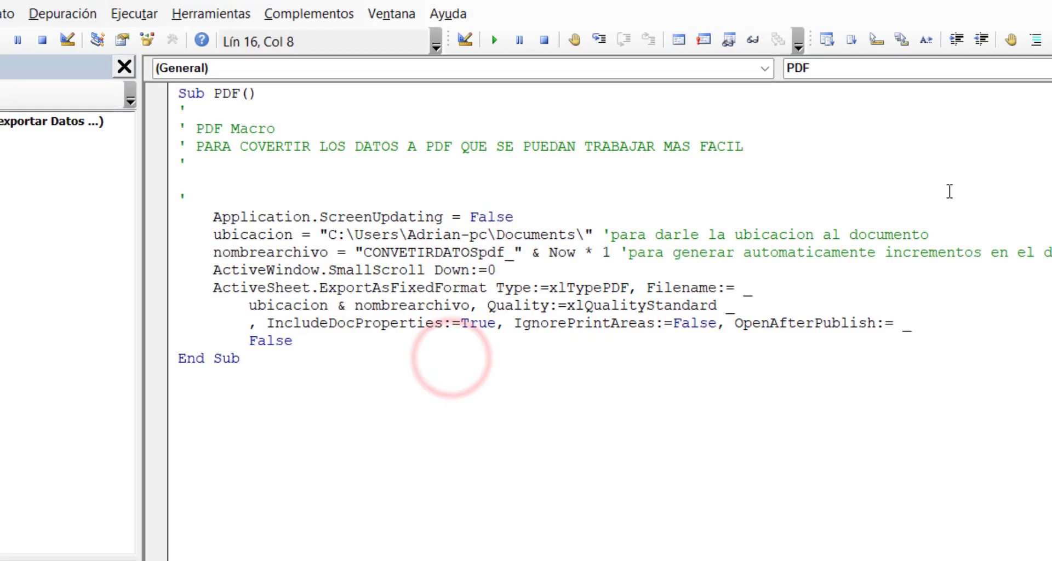
Step: Run the PDF export from the sheet, then change the macro's ScreenUpdating value to True
key(alt+F11)
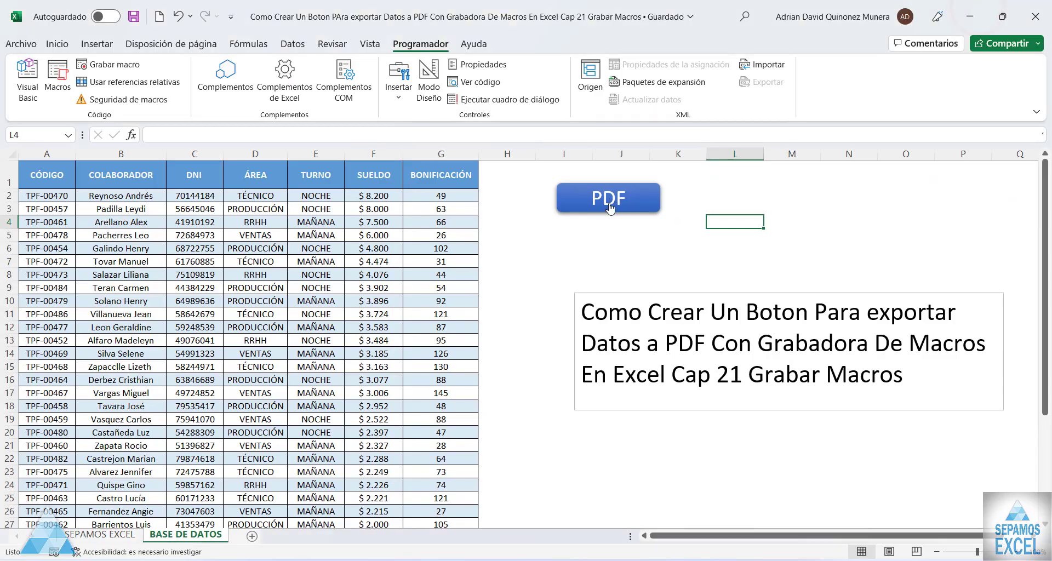
click(609, 207)
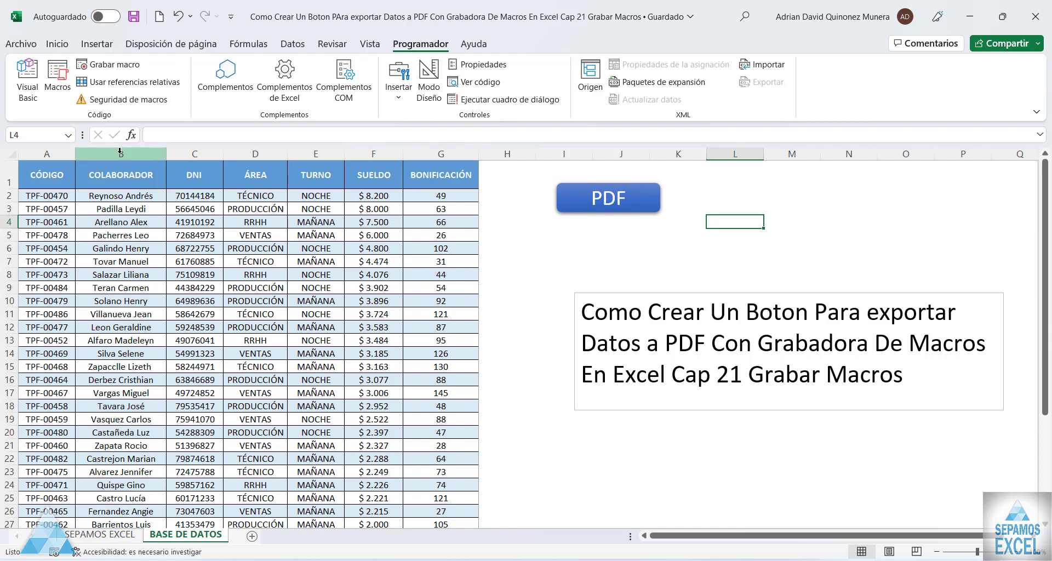
click(28, 77)
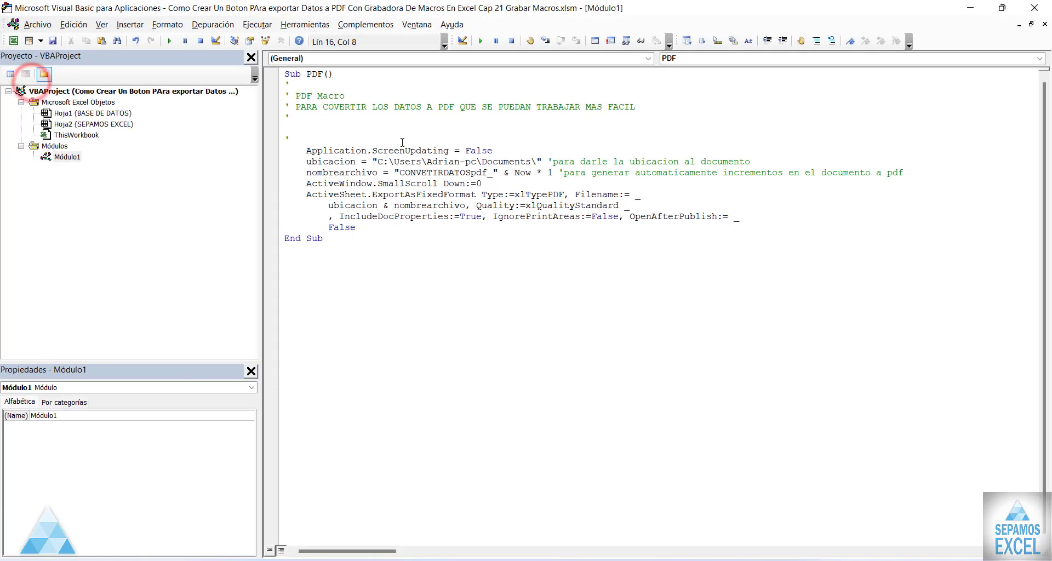
click(504, 148)
key(BackSpace)
key(BackSpace)
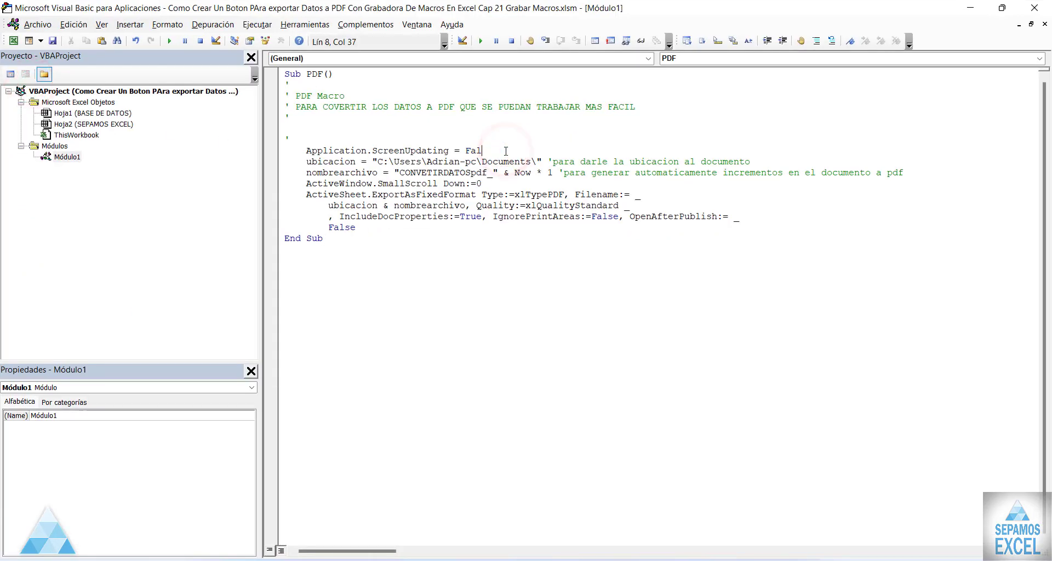
key(BackSpace)
key(BackSpace)
key(BackSpace)
key(BackSpace)
text(=)
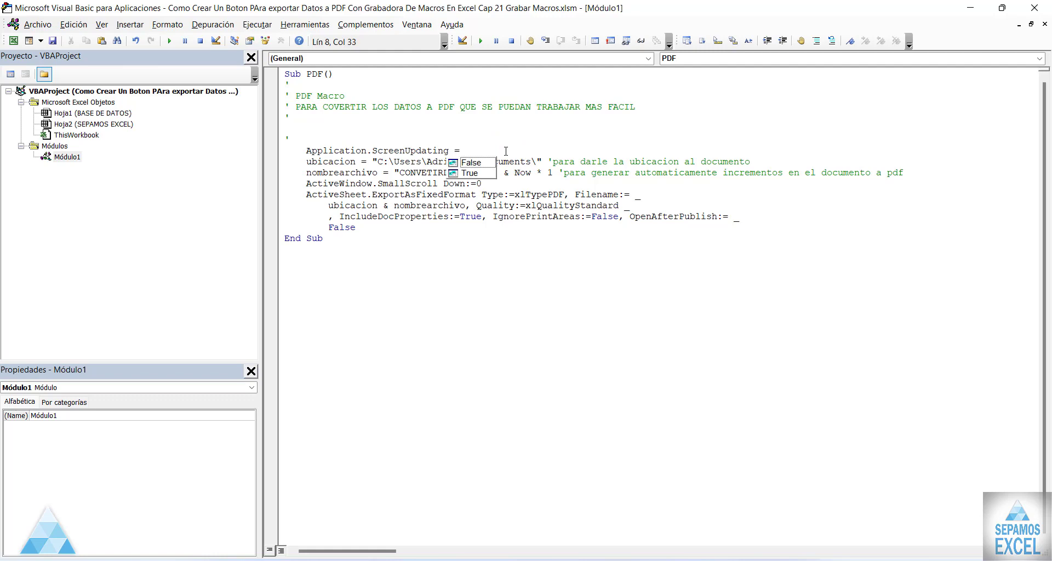
double_click(481, 173)
click(465, 263)
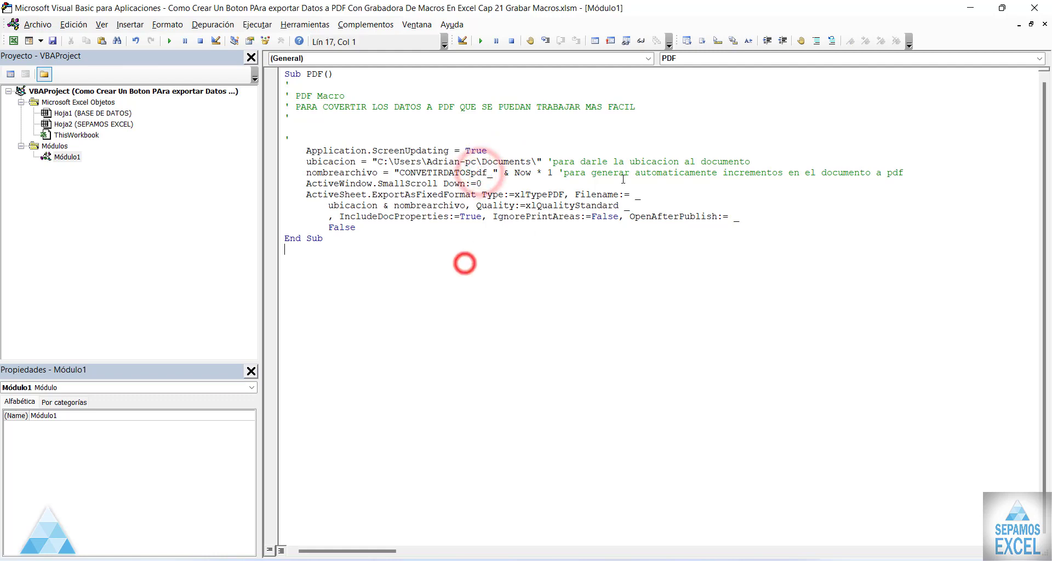
Step: Export once with ScreenUpdating True, then set it back to False and export again
click(970, 8)
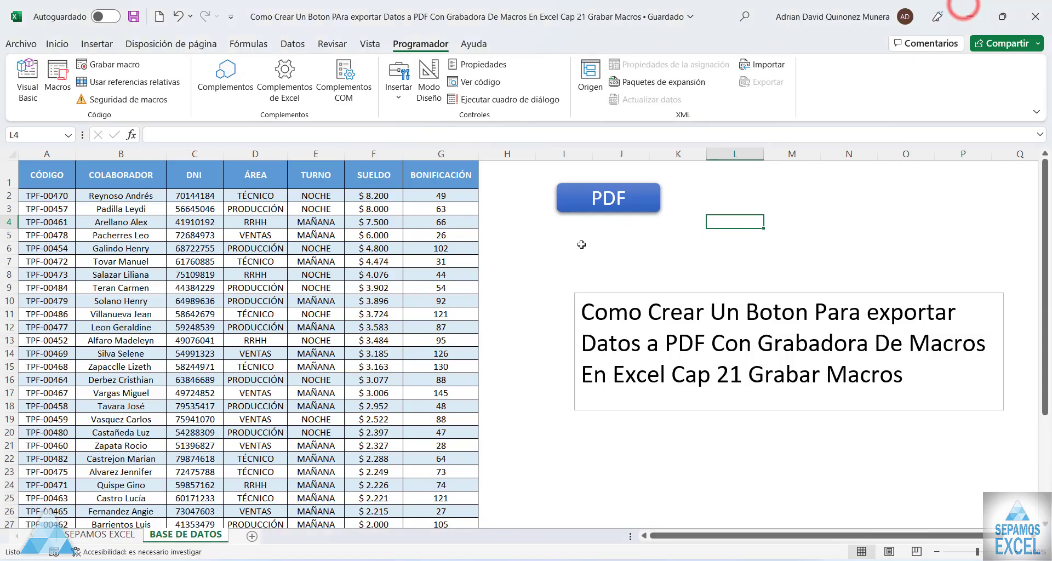
click(605, 199)
click(28, 79)
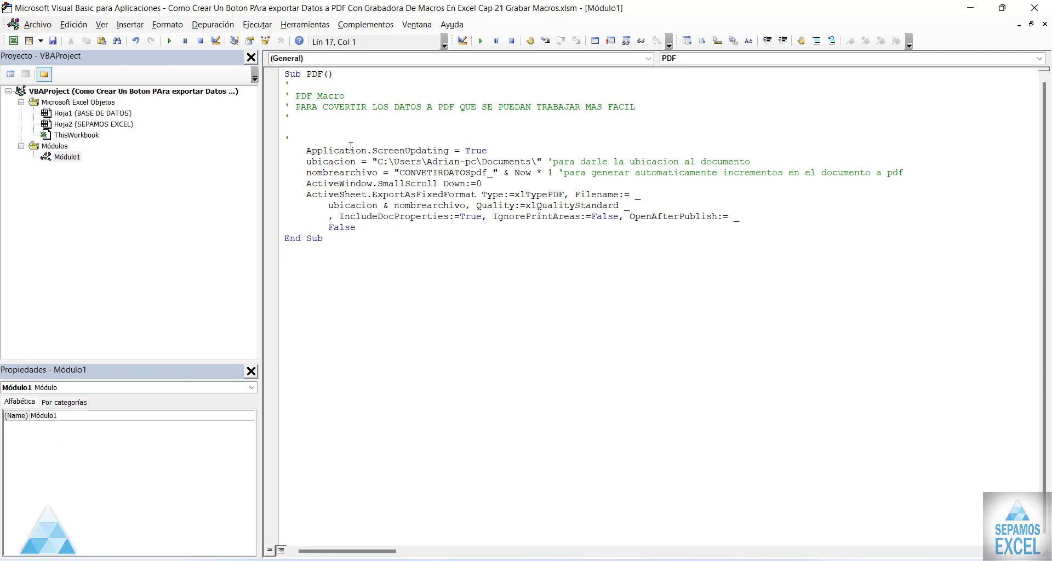
click(515, 150)
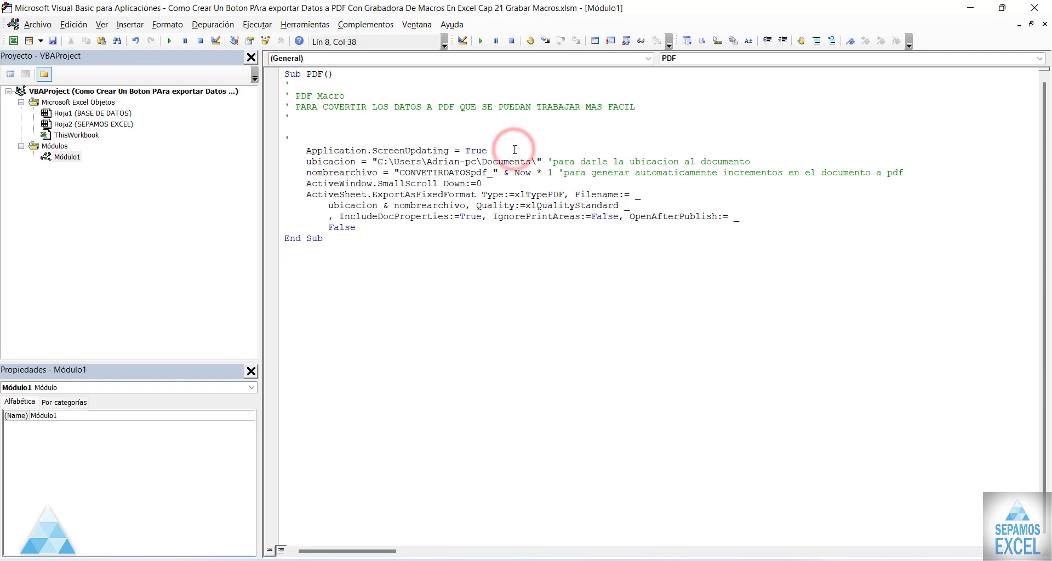
key(BackSpace)
key(BackSpace)
key(BackSpace)
text(fals)
click(504, 264)
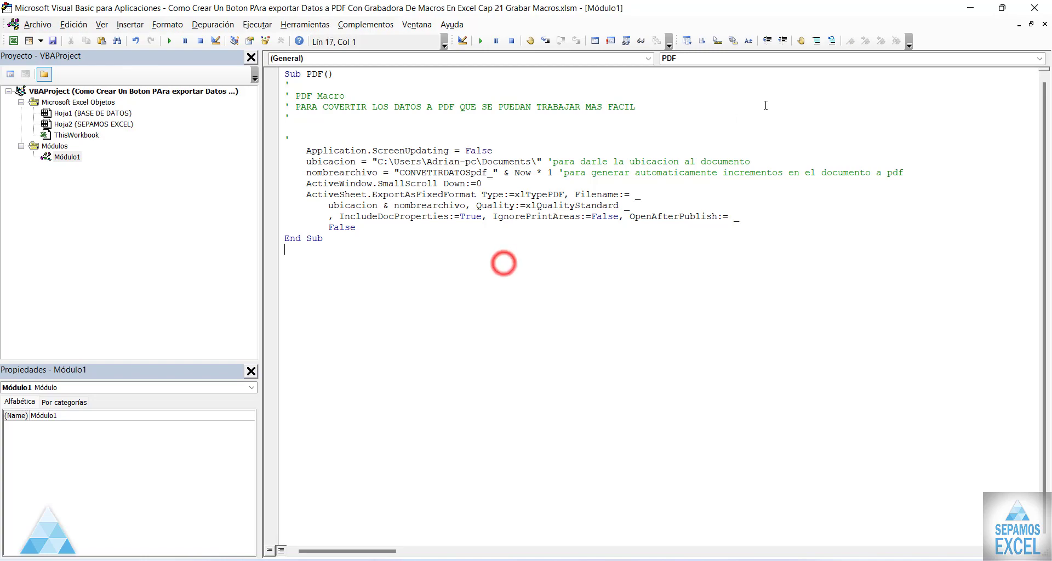
click(972, 7)
click(645, 209)
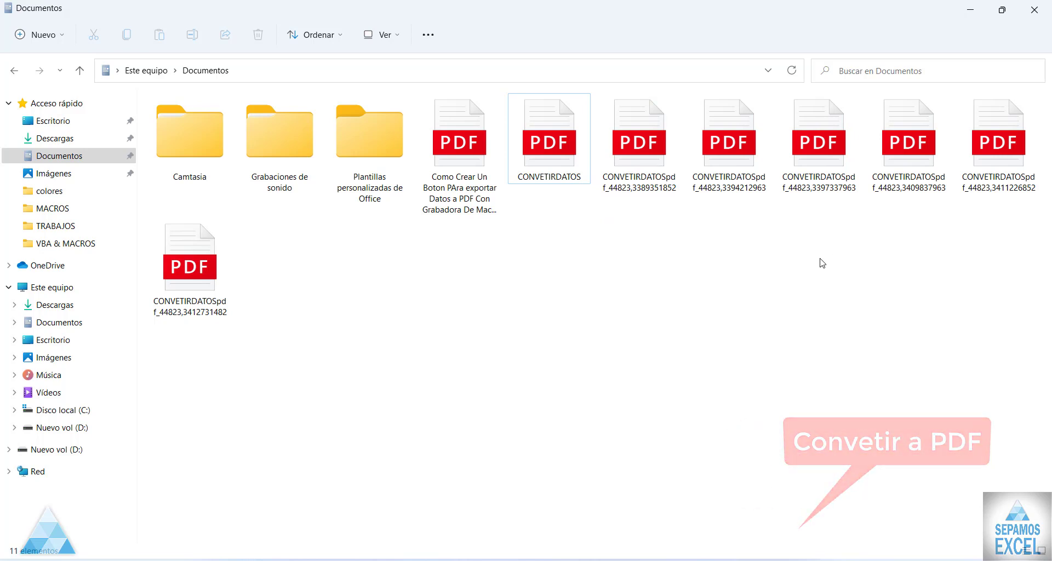
Step: Minimize the Documentos folder window to bring back the Excel workbook
click(970, 9)
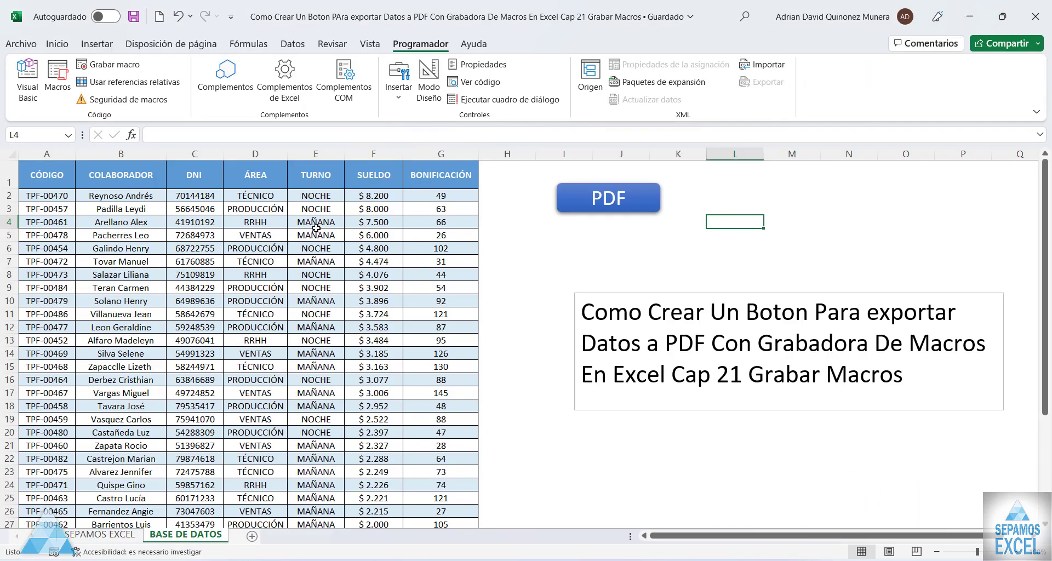
Step: Scroll through the BASE DE DATOS sheet and reopen the VBA editor on Módulo1
scroll(370, 260, down, 5)
scroll(475, 306, up, 5)
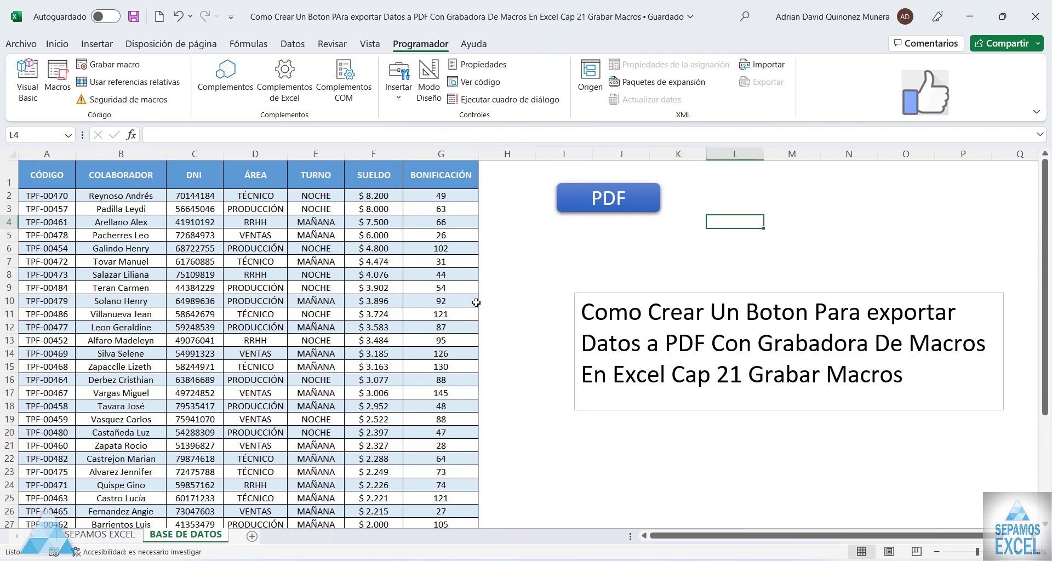
scroll(477, 300, down, 6)
scroll(484, 303, up, 6)
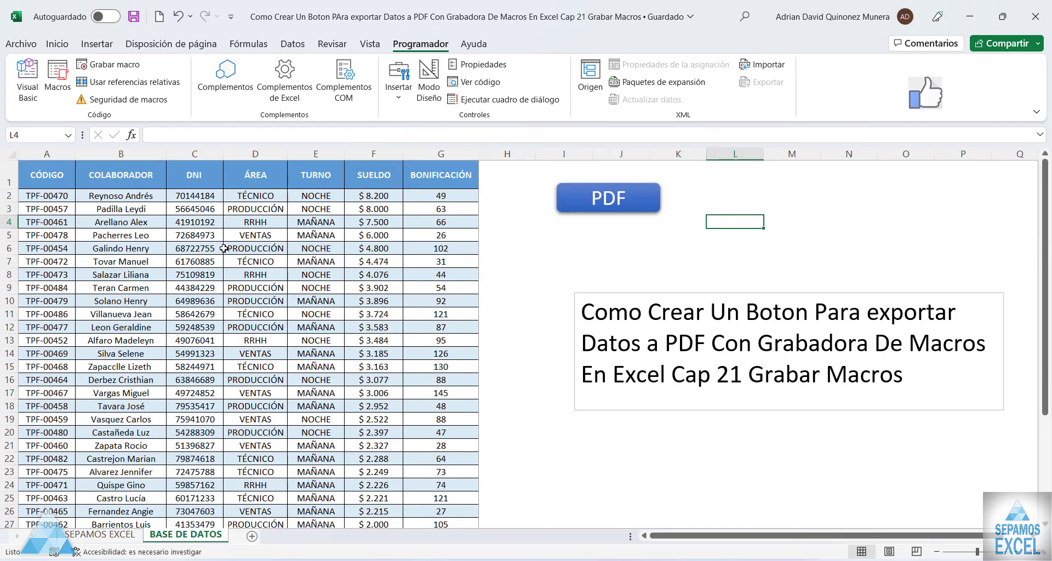
click(27, 74)
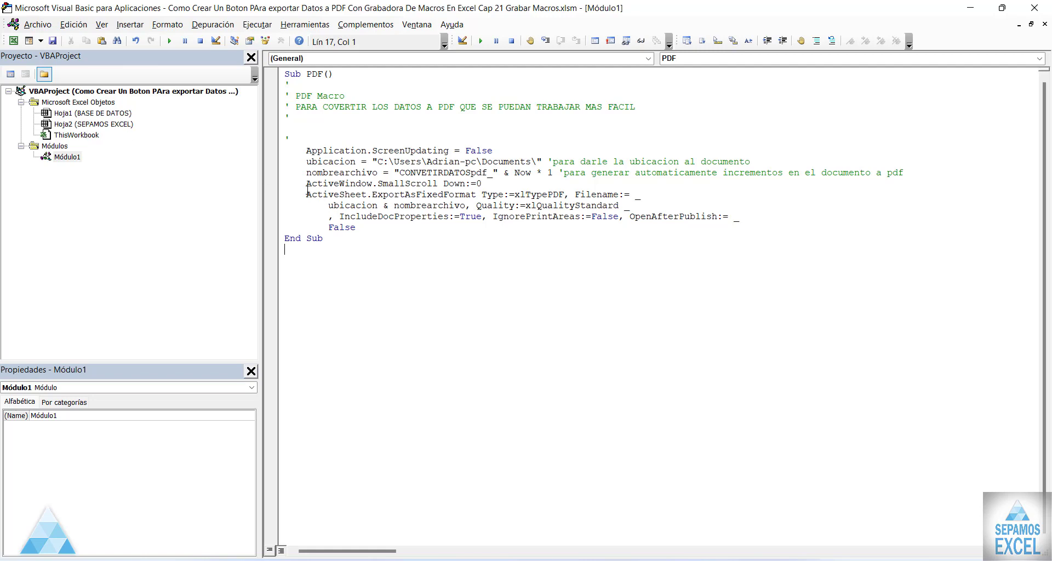
Step: Duplicate the ActiveWindow–ExportAsFixedFormat block by pasting a copy above the original
drag(306, 184, 361, 227)
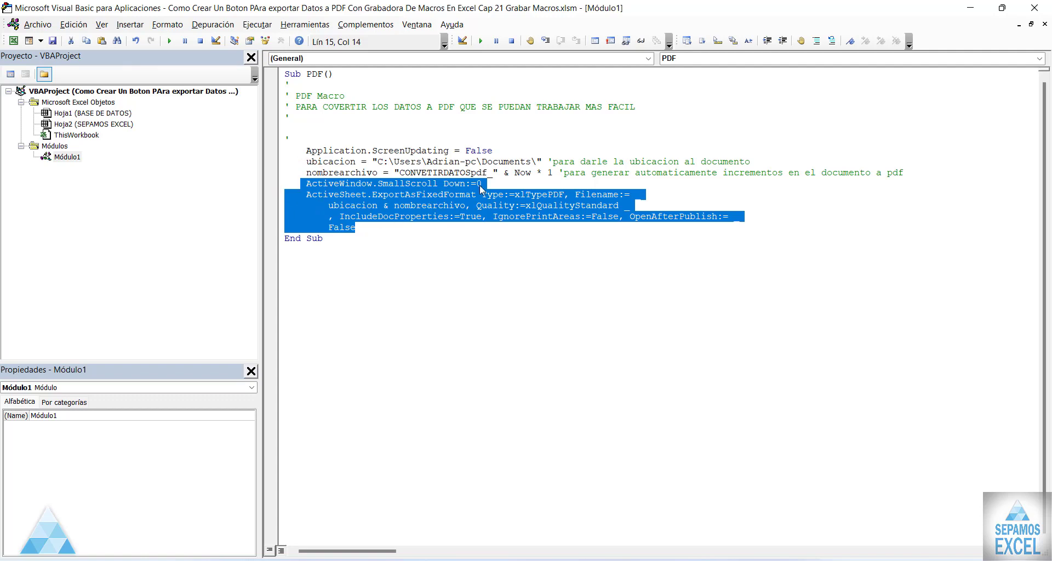
click(522, 176)
click(306, 184)
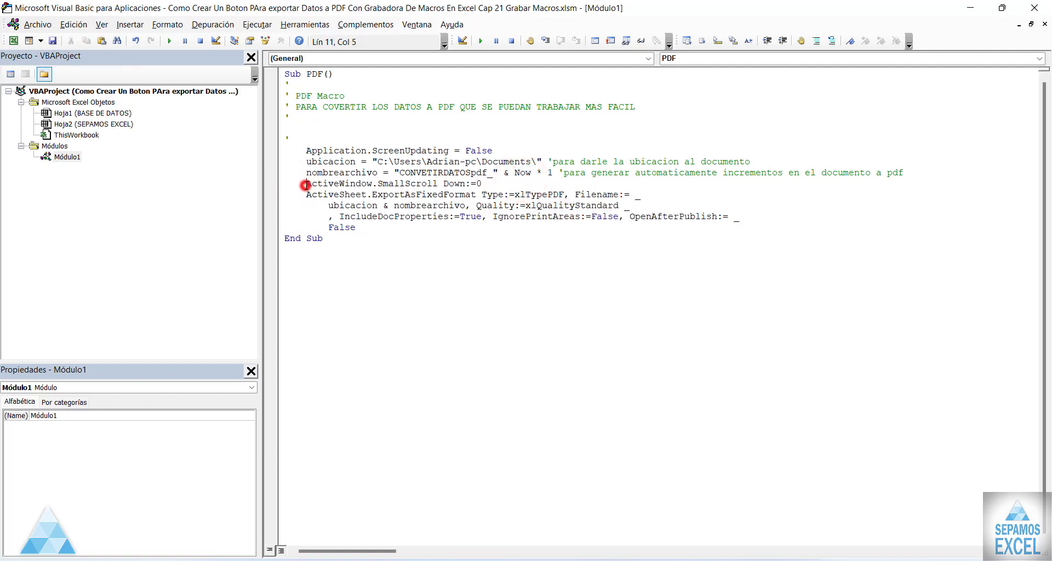
key(Return)
click(319, 185)
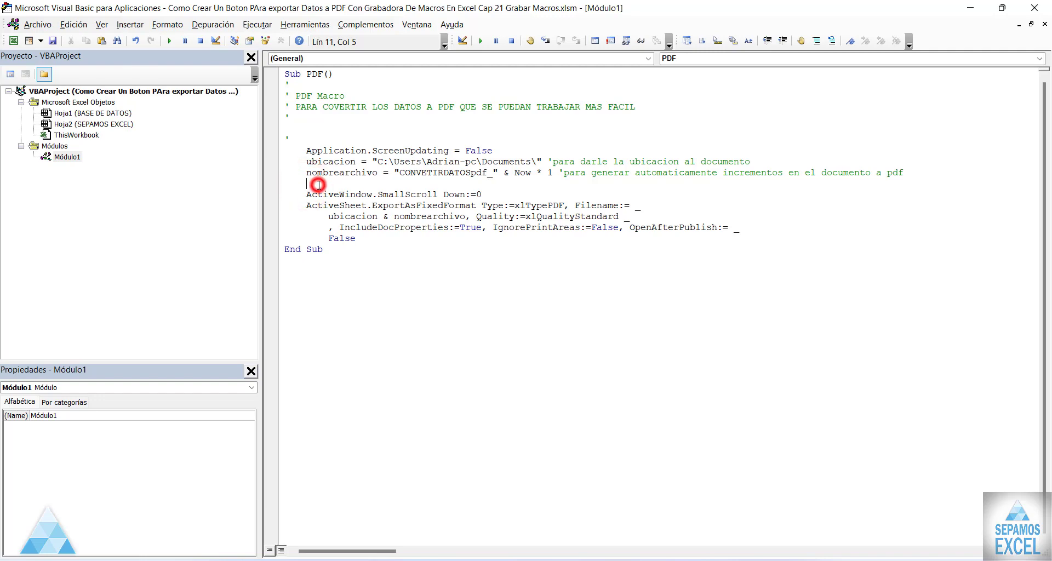
text(ActiveWindow.SmallScroll Down:=0     ActiveSheet.ExportAsFixedFormat Type:=xlTypePDF, Filename:= _         ubicacion & nombrearchivo, Quality:=xlQualityStandard _         , IncludeDocProperties:=True, IgnorePrintAreas:=False, OpenAfterPublish:= _         False)
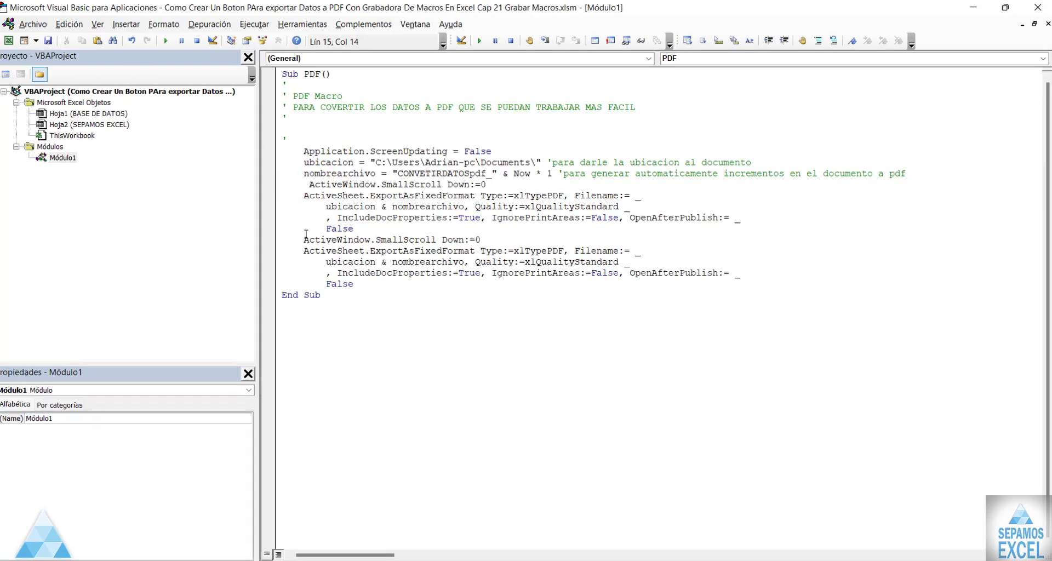
Step: Comment out the lower copy's ActiveWindow and ActiveSheet lines with apostrophes
click(306, 238)
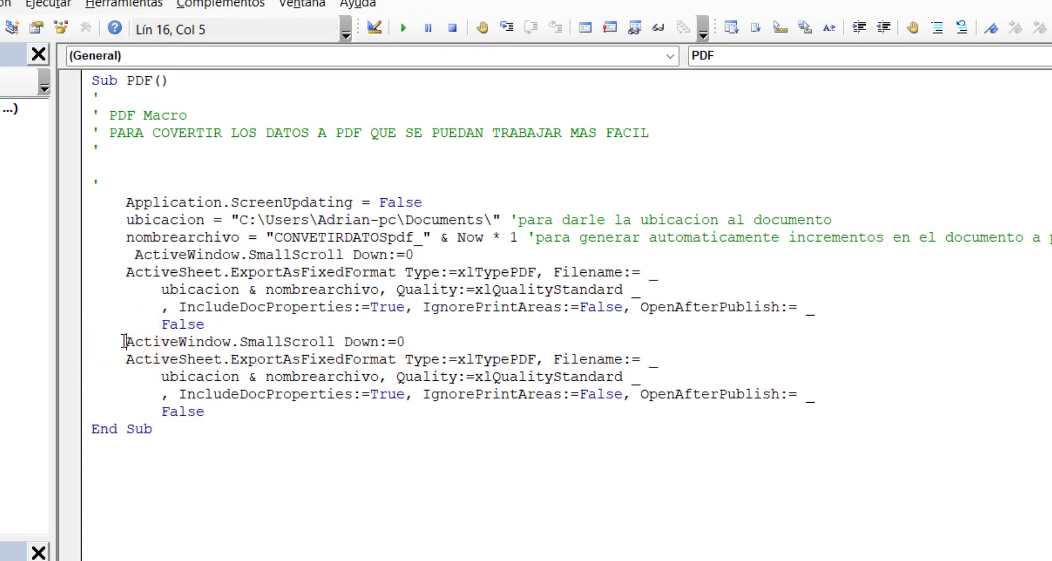
text(')
click(304, 466)
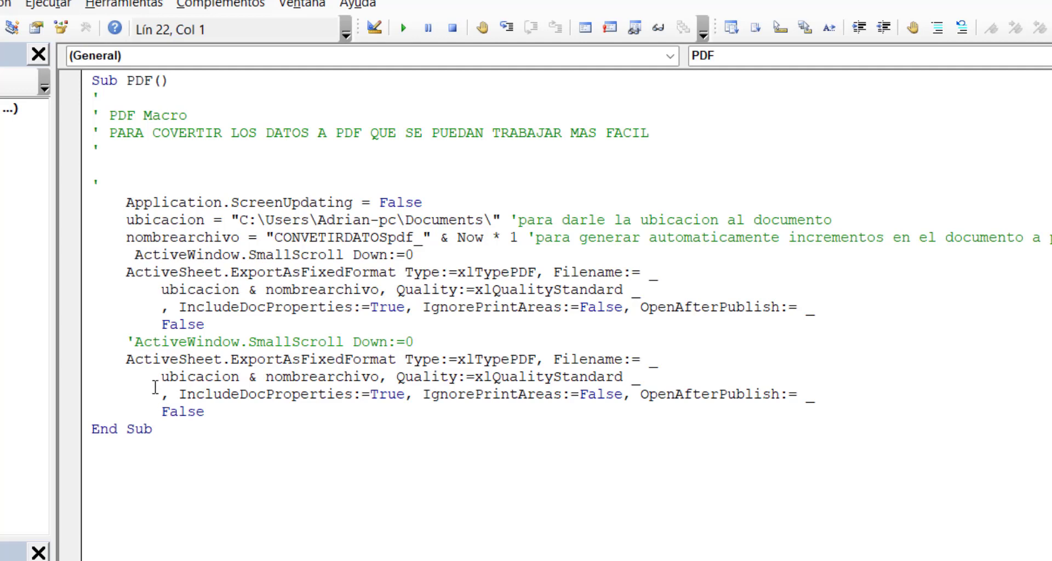
click(121, 360)
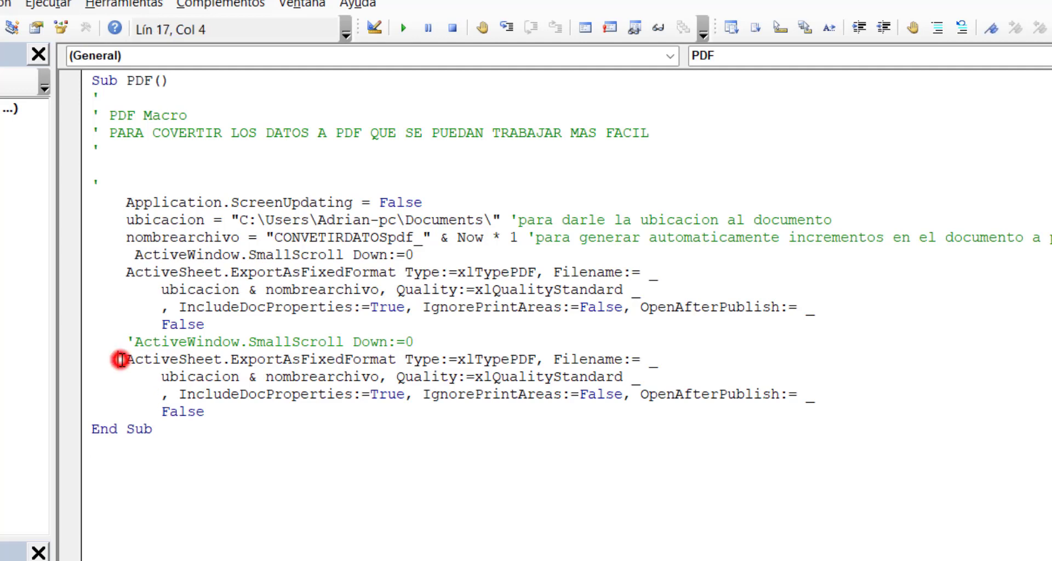
text(')
click(306, 469)
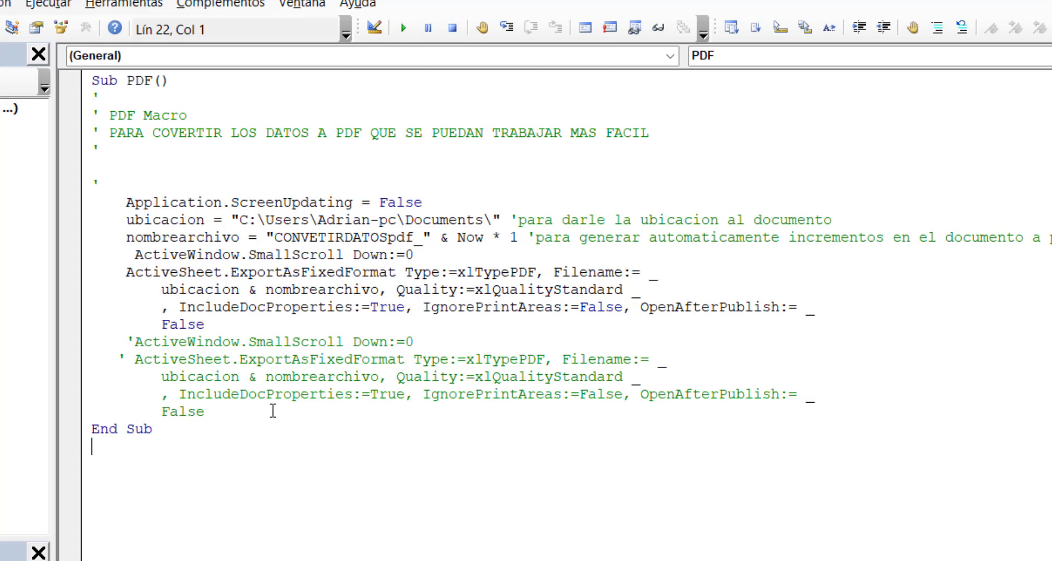
Step: Replace ActiveSheet in the active export line with Worksheets("BASE DE DATOS").RANGE("A1:
click(198, 272)
double_click(211, 272)
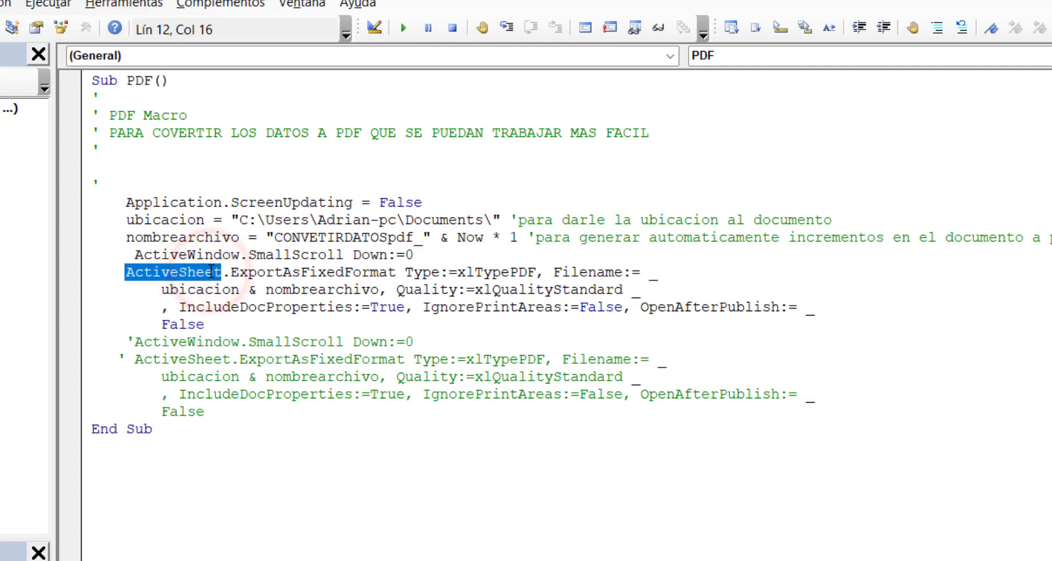
key(Delete)
text(wo)
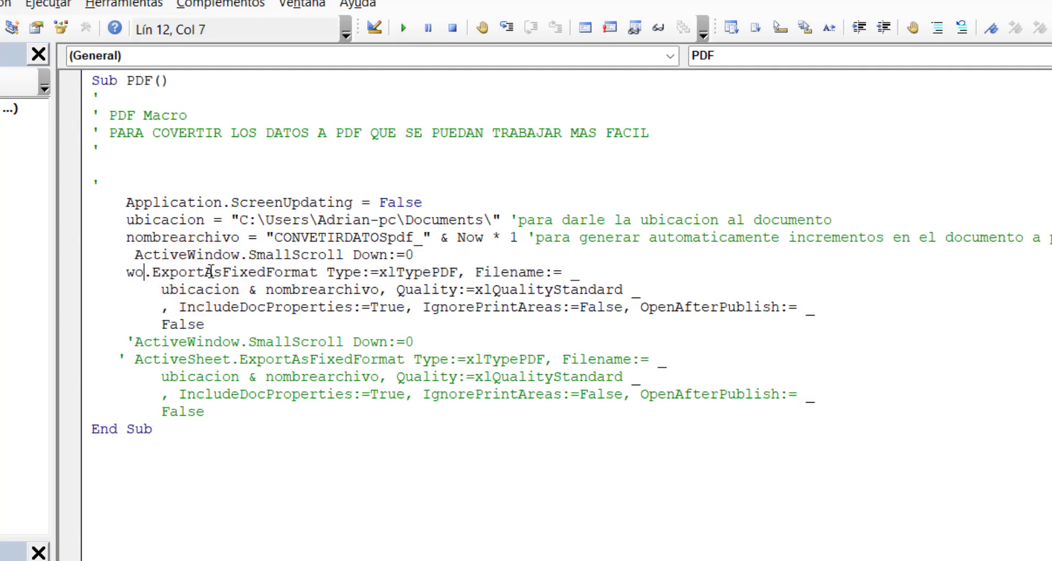
text(r)
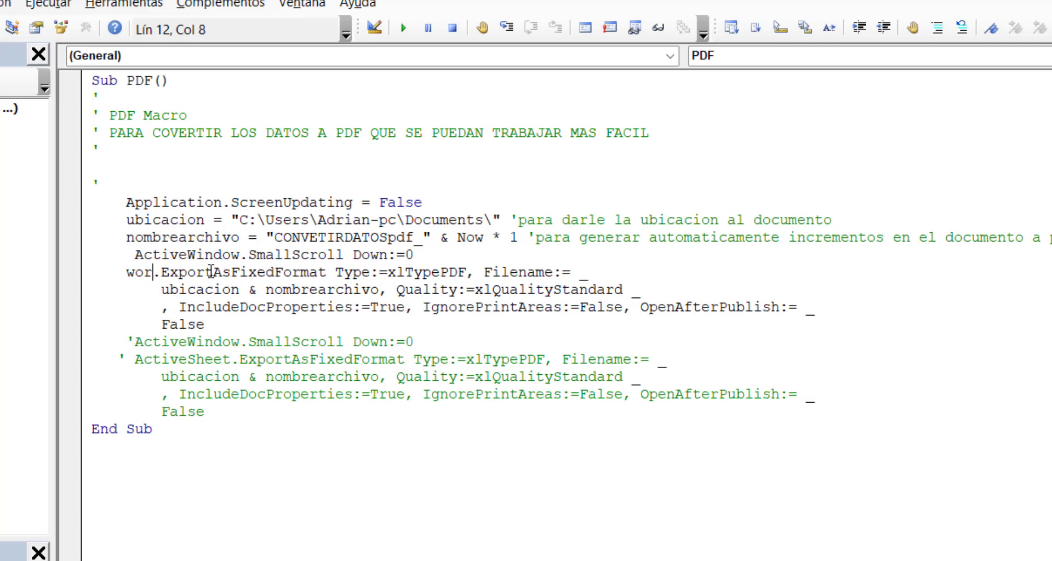
text(k)
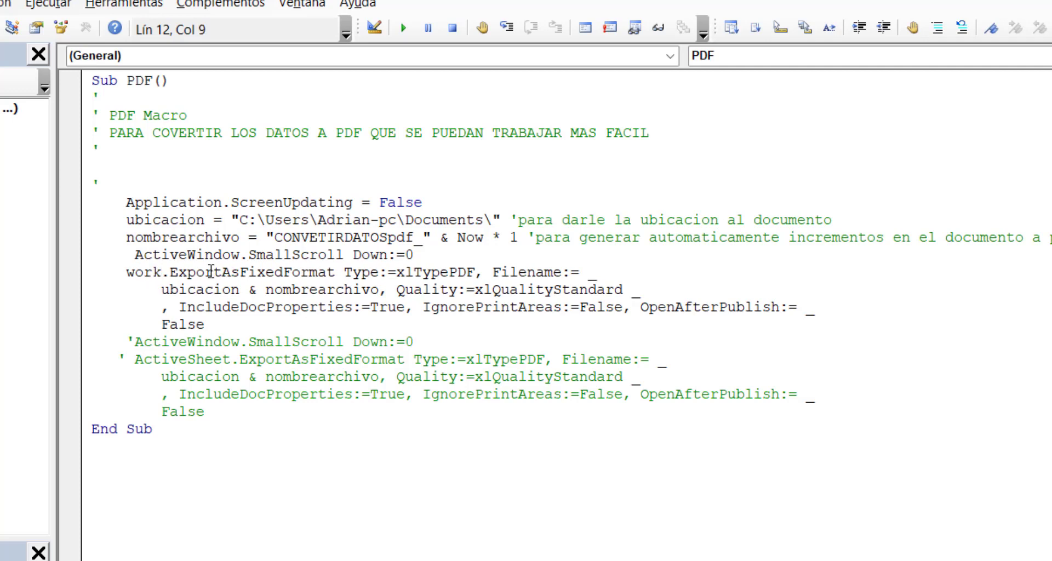
text(shhe)
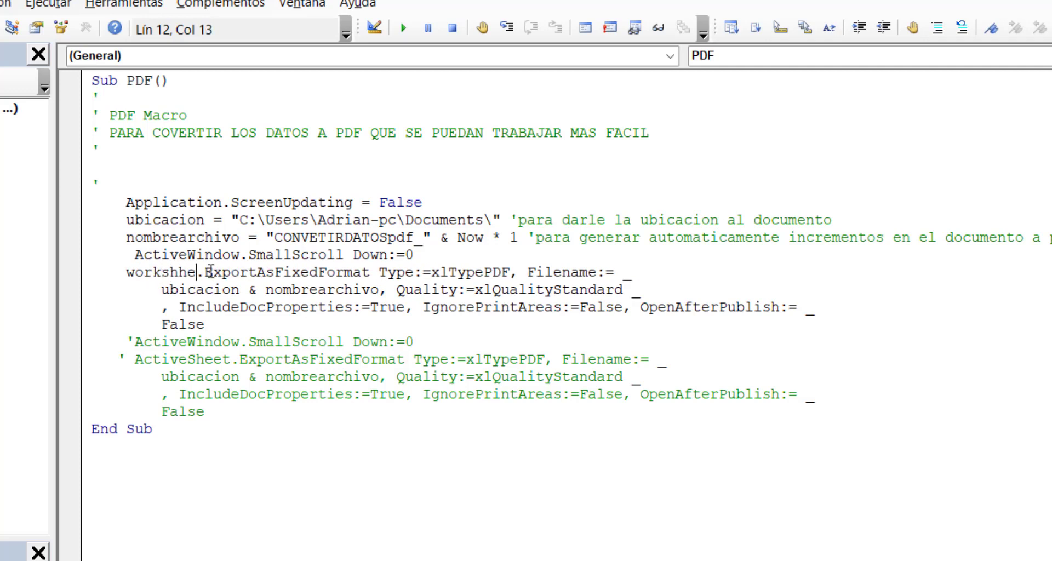
key(BackSpace)
key(BackSpace)
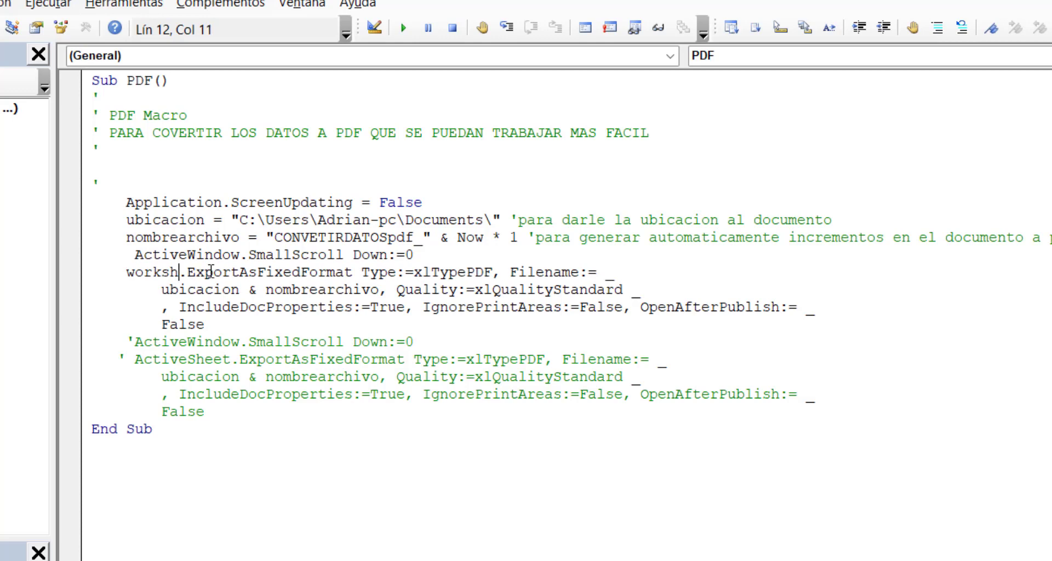
text(ee)
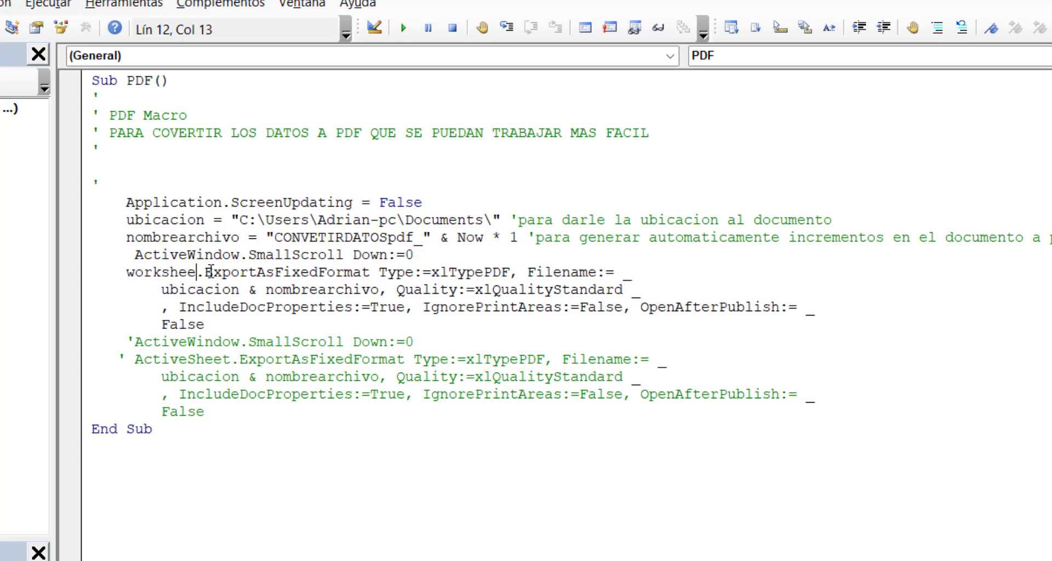
text(ts)
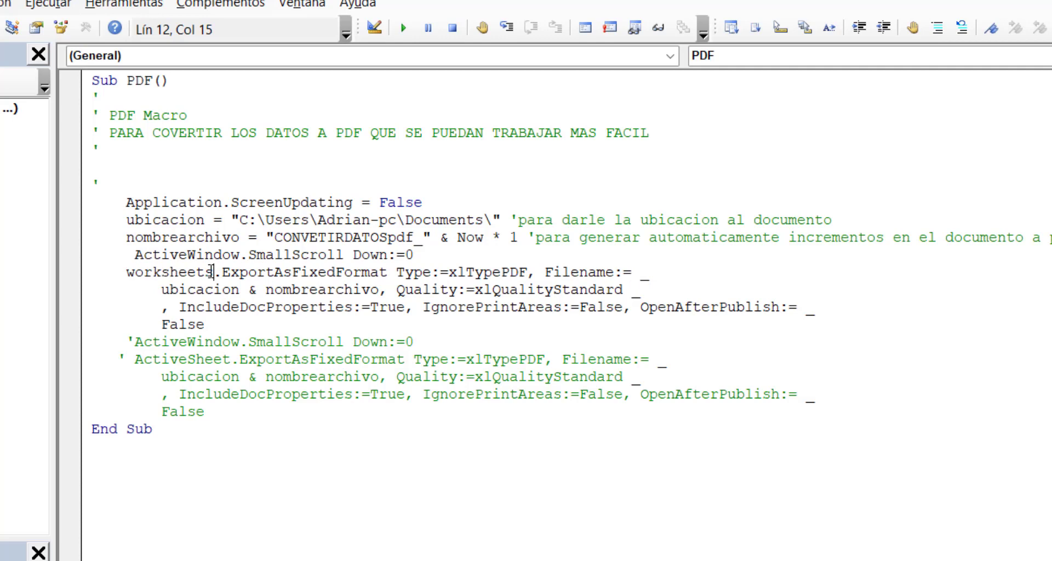
text(()
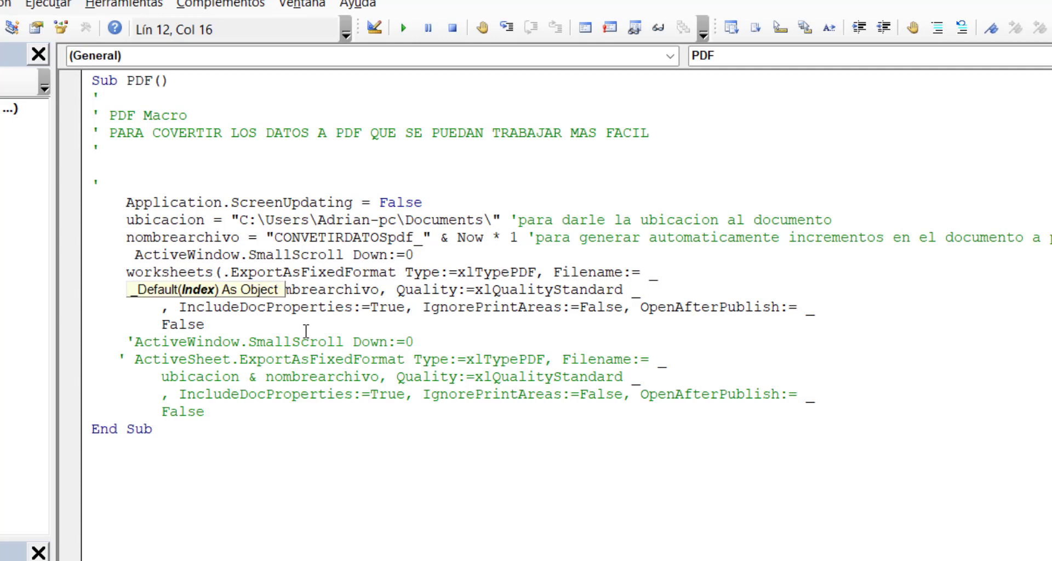
text(")
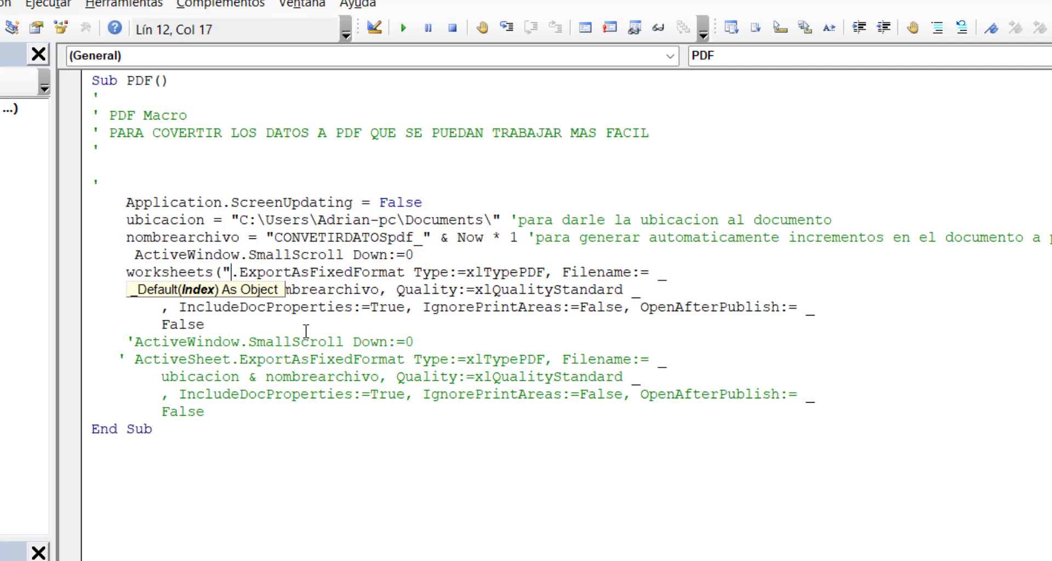
text(base)
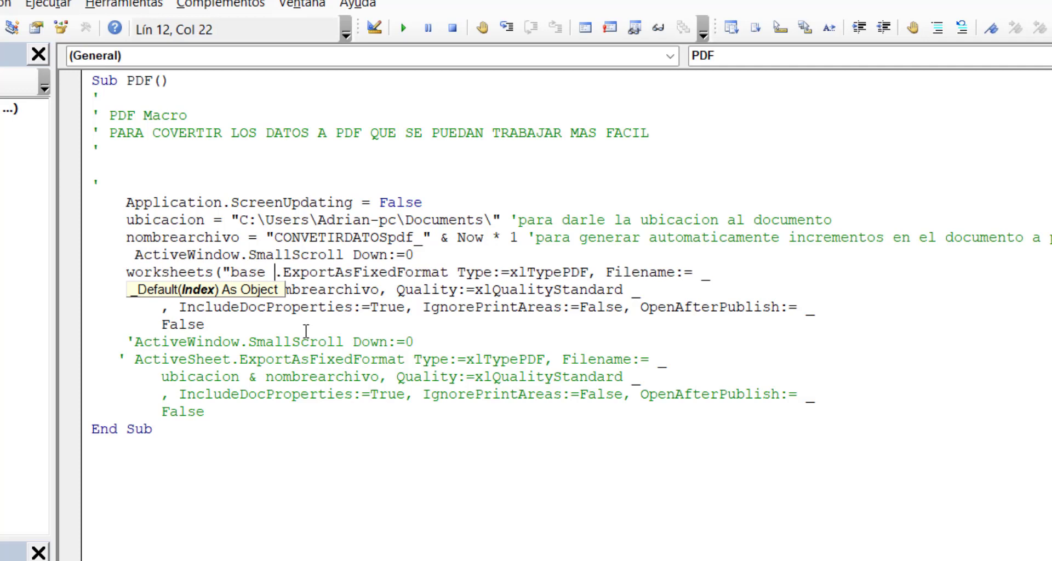
key(BackSpace)
key(BackSpace)
key(BackSpace)
key(BackSpace)
text(BA)
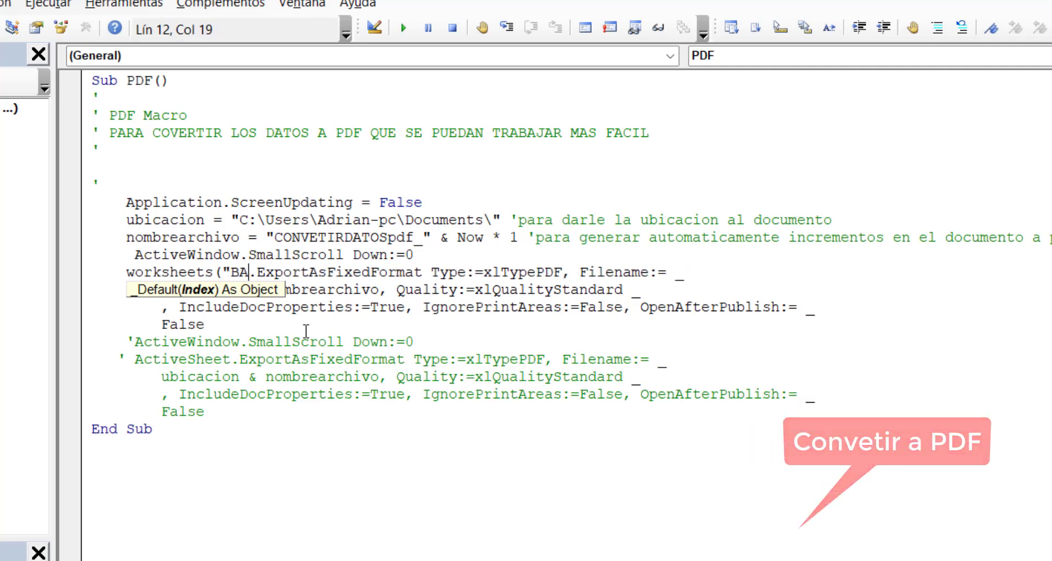
text(SE DE DATOS)
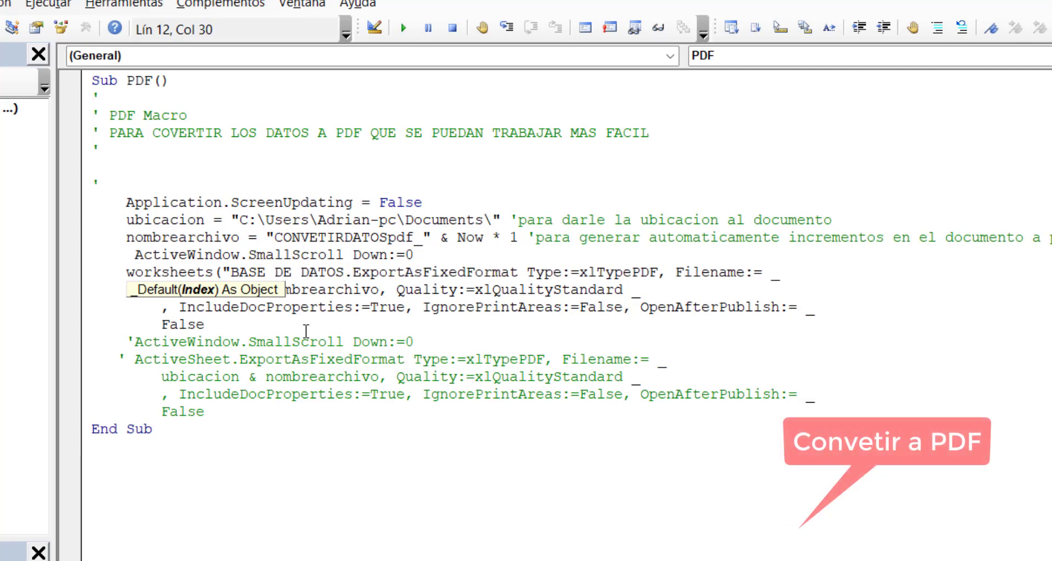
text("))
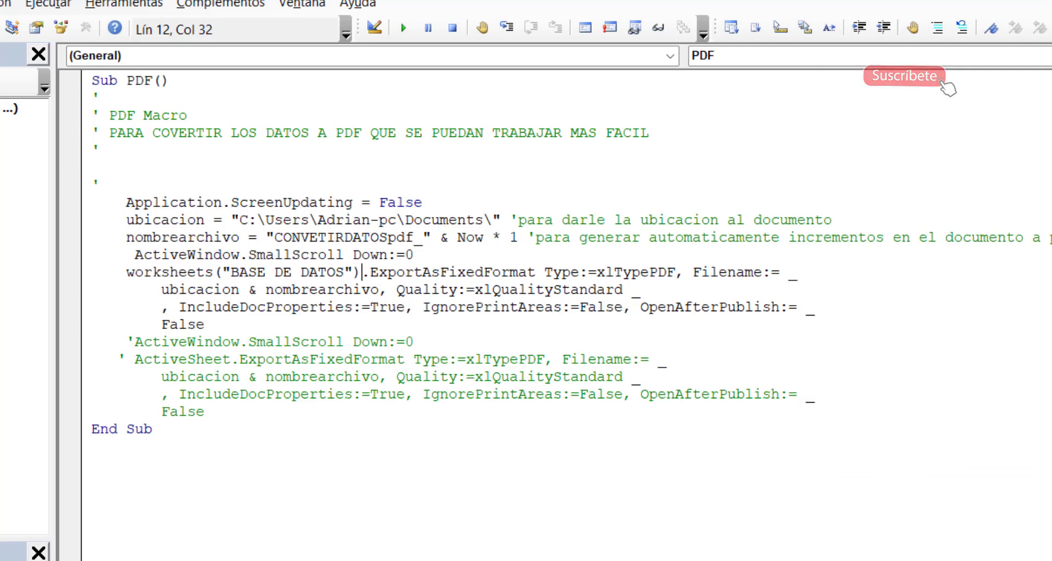
text(.RANG)
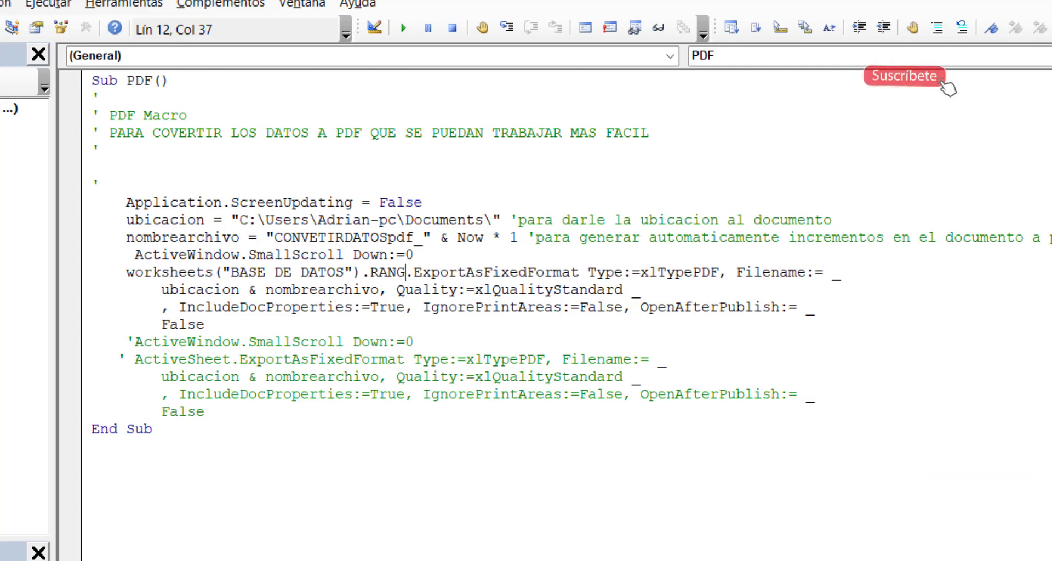
text(E)
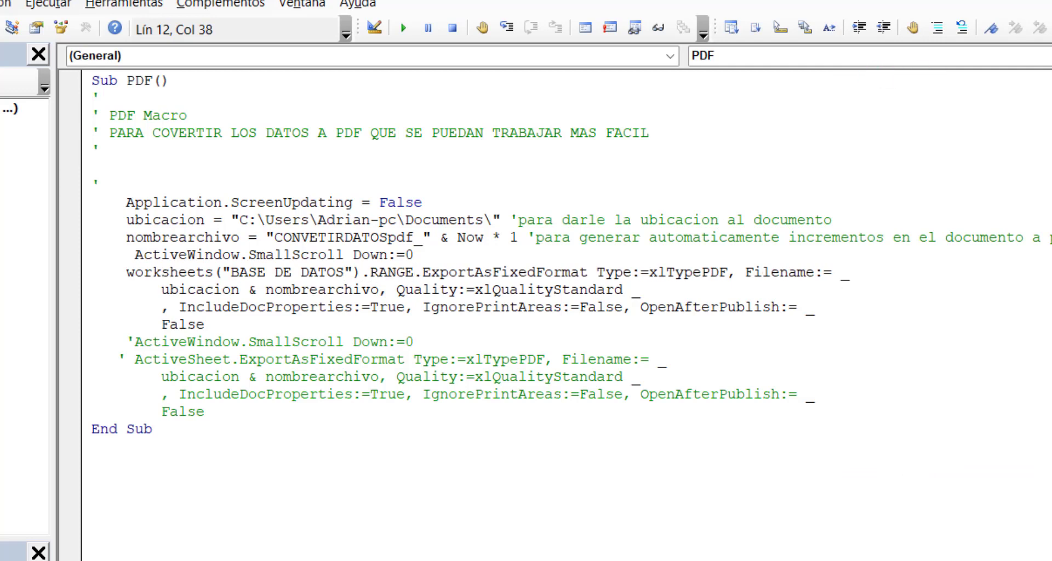
text(()
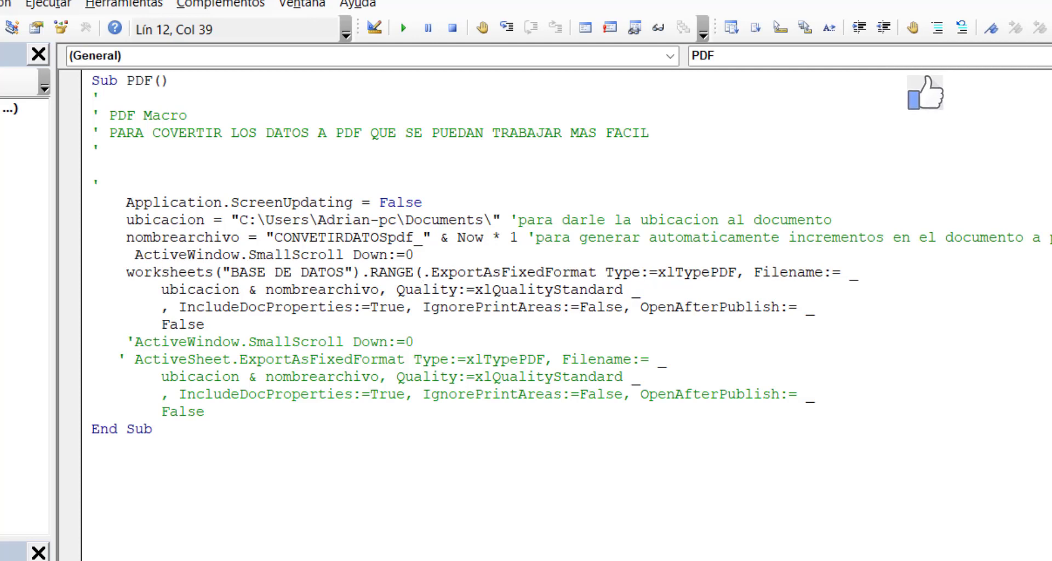
text(")
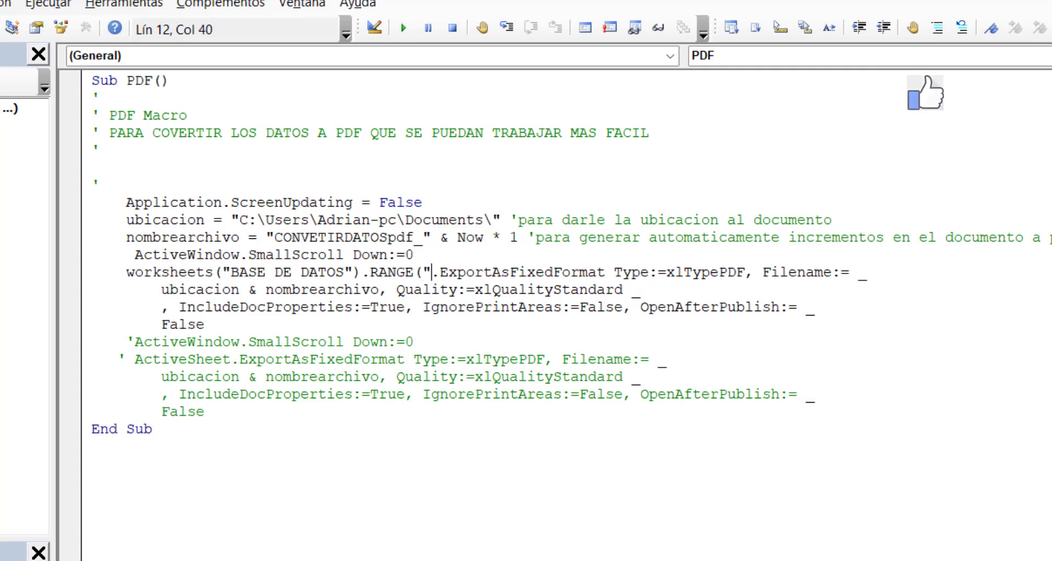
text(A1)
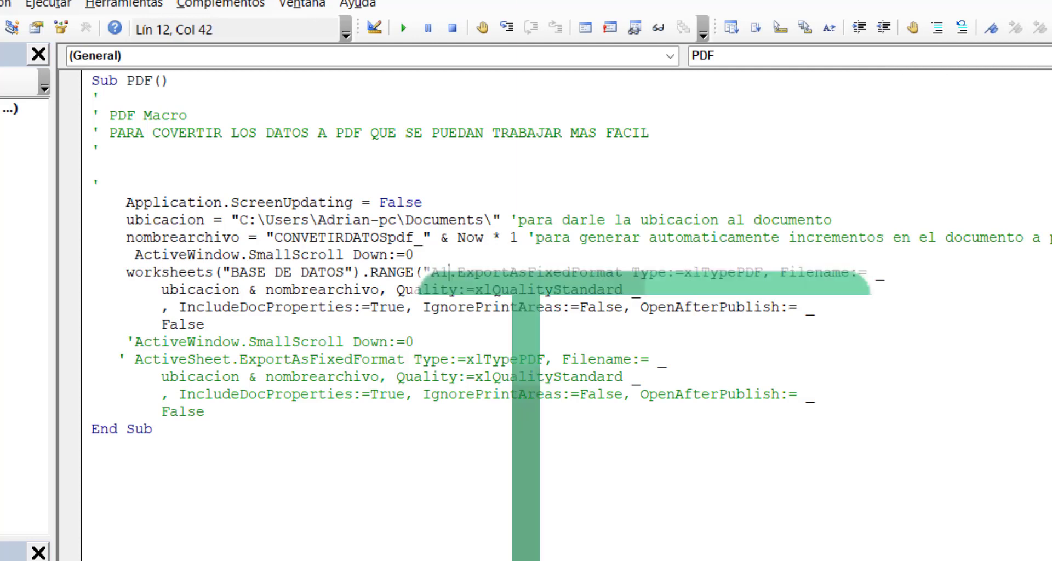
text(:)
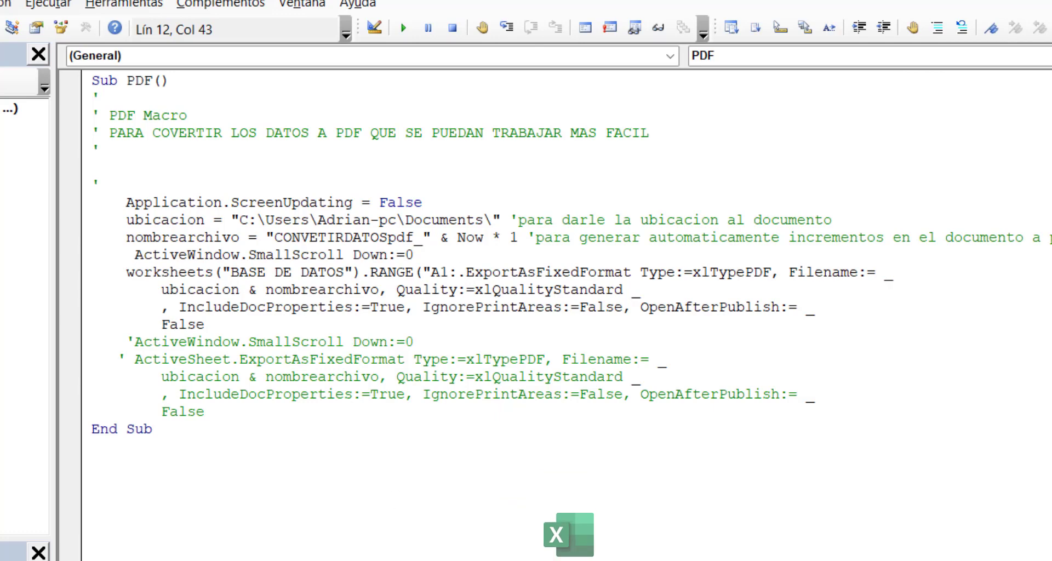
Step: Check the sheet's data, then finish the export line as Range("A1:F20")
key(alt+F11)
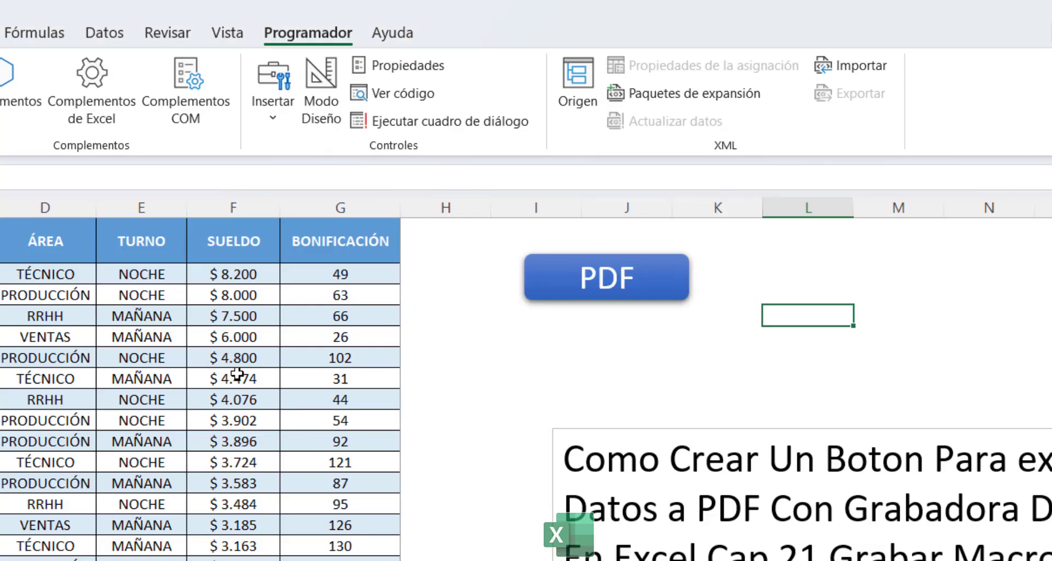
scroll(239, 313, down, 4)
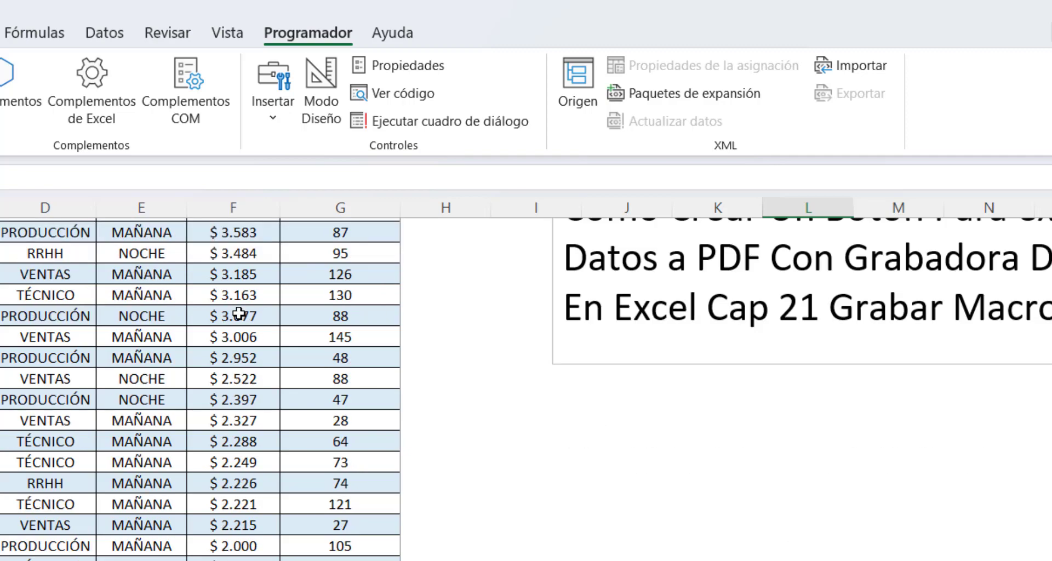
scroll(200, 383, up, 4)
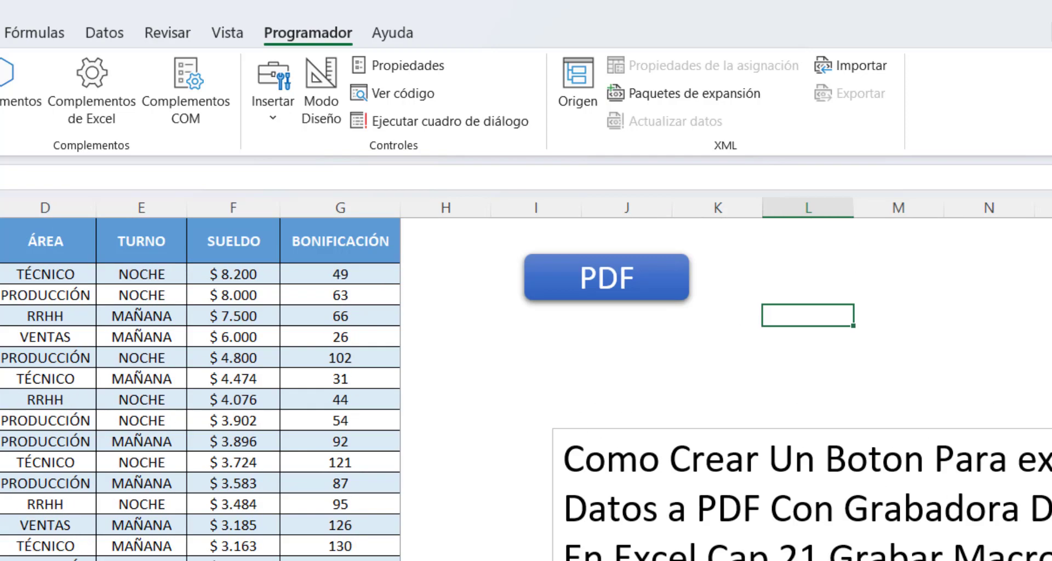
key(alt+F11)
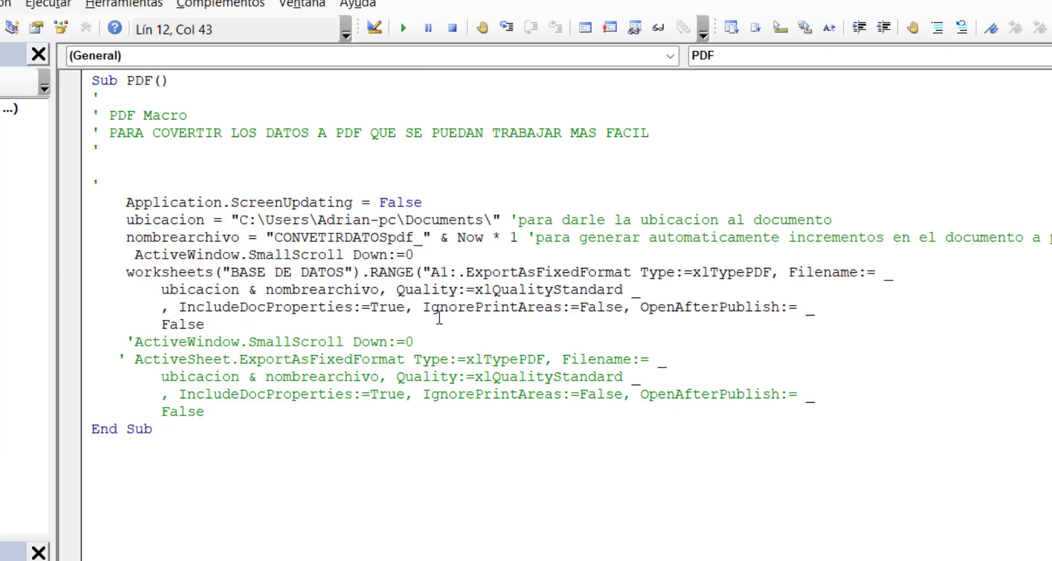
text(F20)
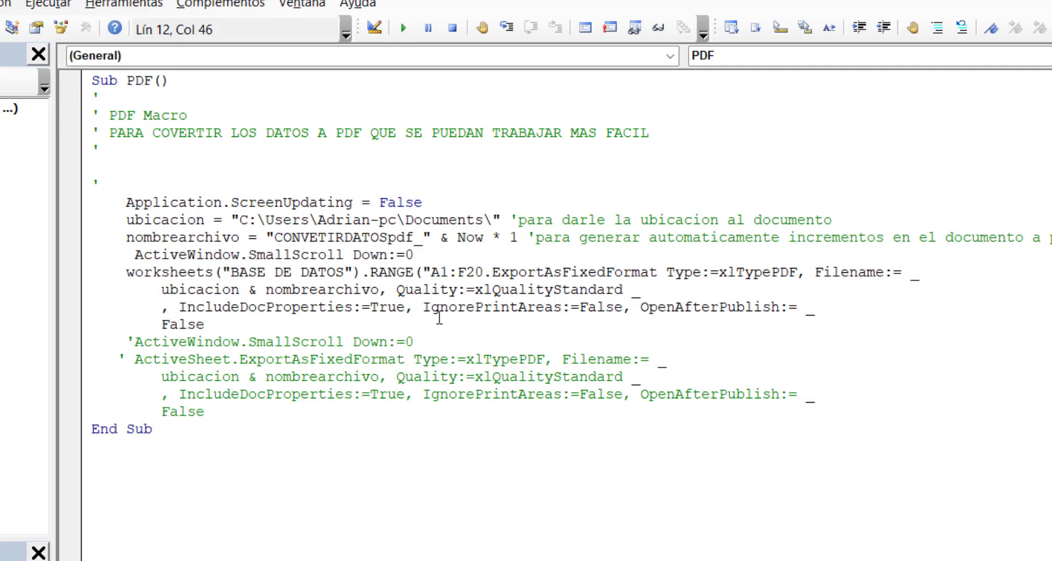
text(")
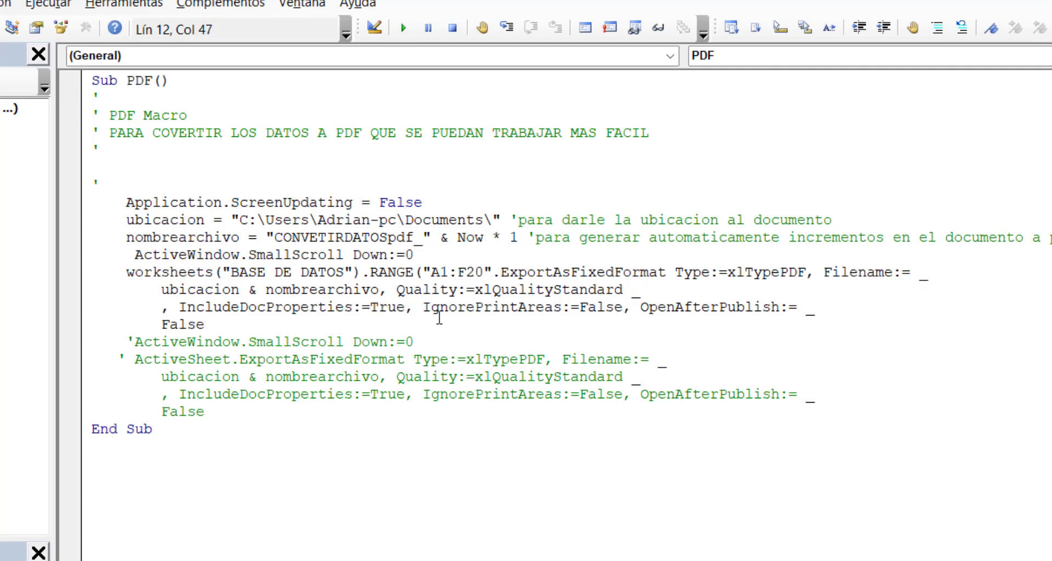
text())
click(523, 461)
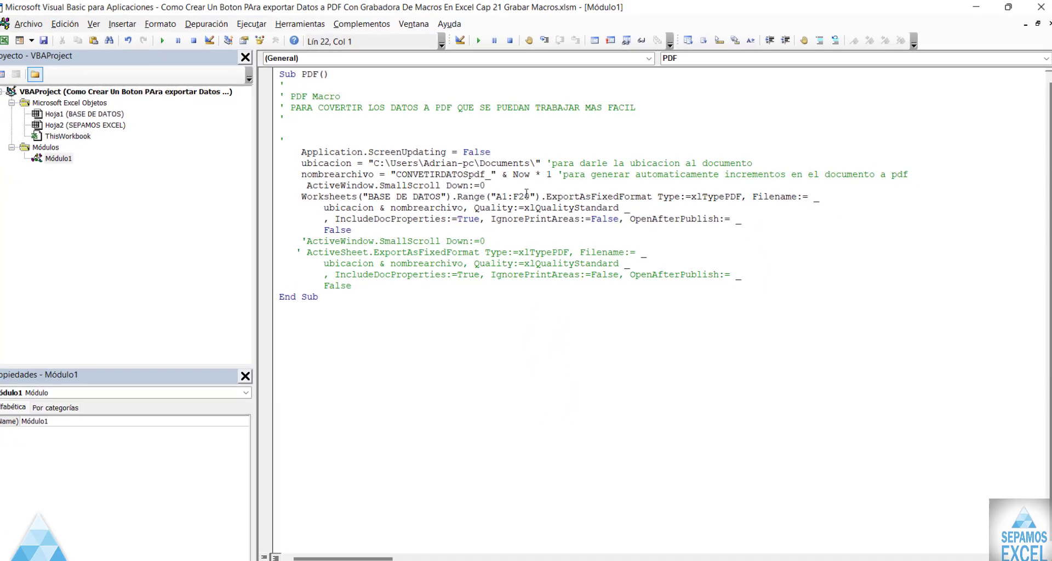
Step: Highlight A1:F20, run the PDF button, and open Documents to find the new export
click(14, 41)
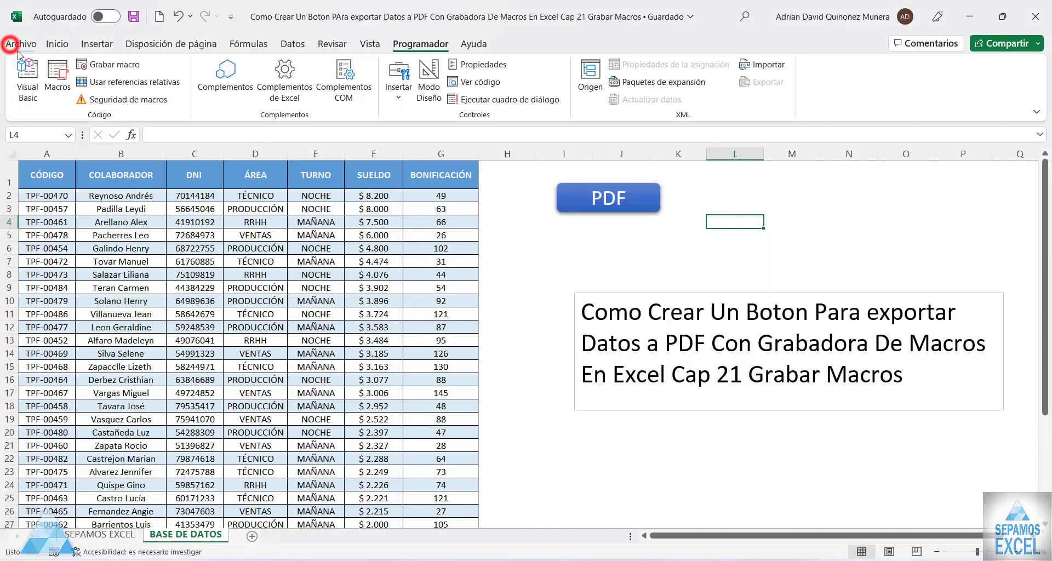
mouse_move(41, 164)
mouse_down()
mouse_move(359, 206)
mouse_move(379, 432)
mouse_up()
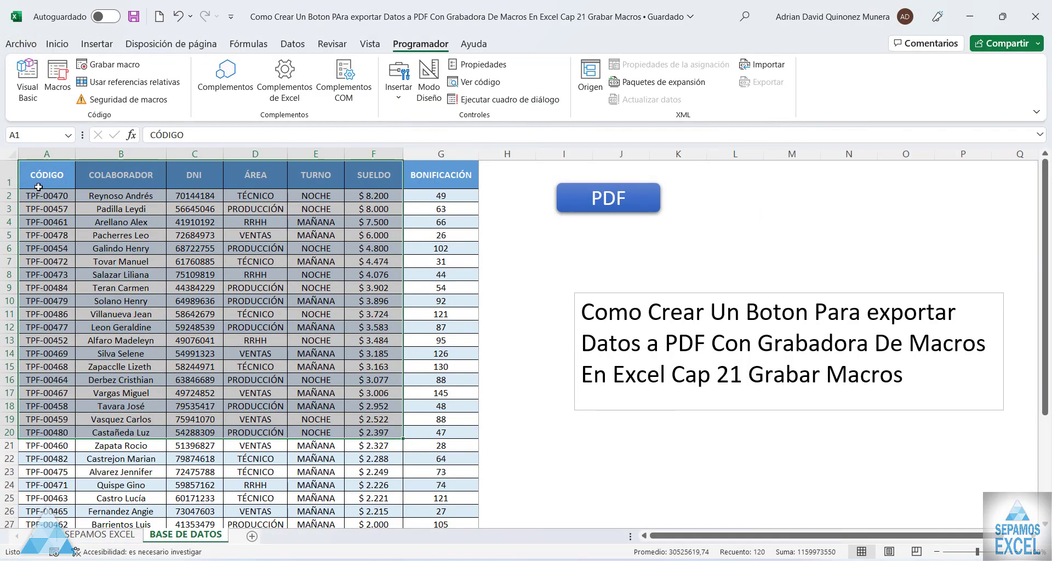
click(550, 261)
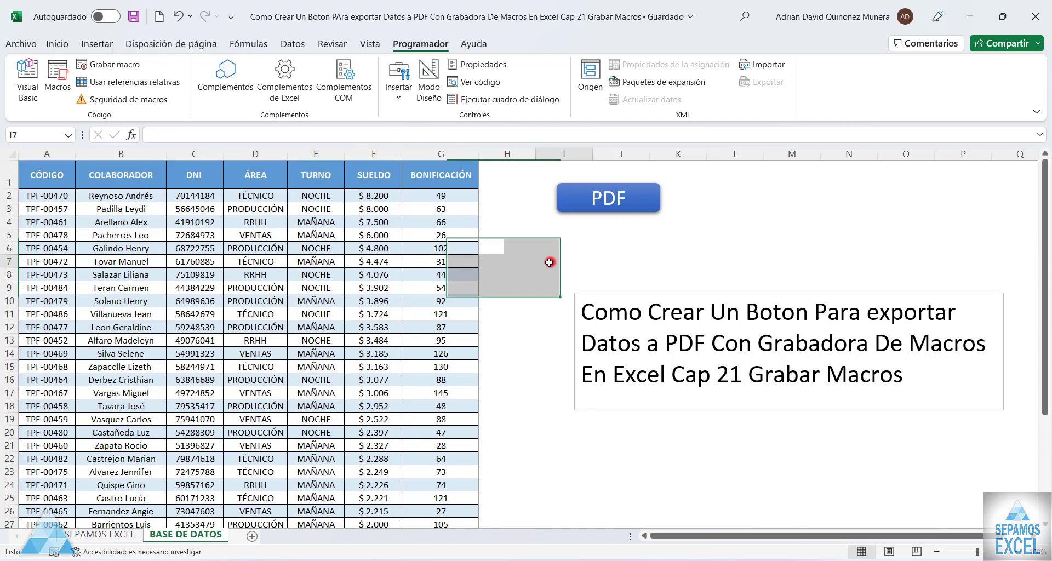
click(581, 211)
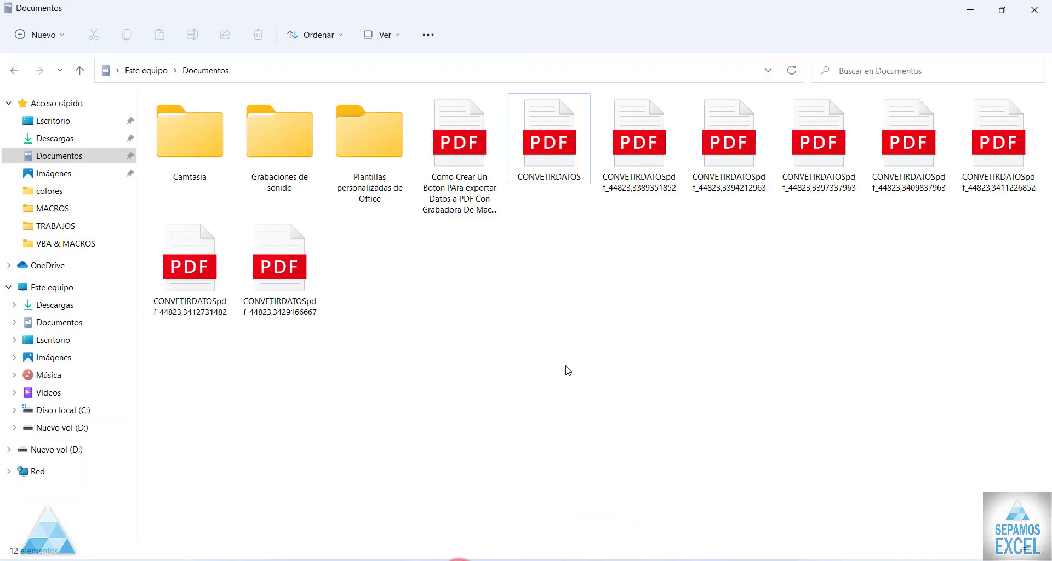
click(566, 364)
click(280, 259)
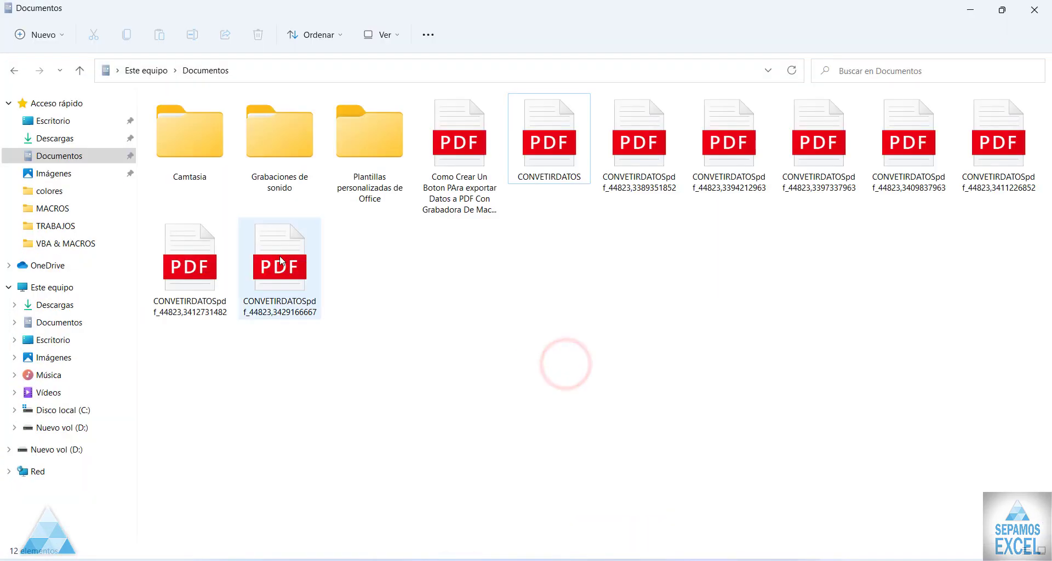
double_click(280, 259)
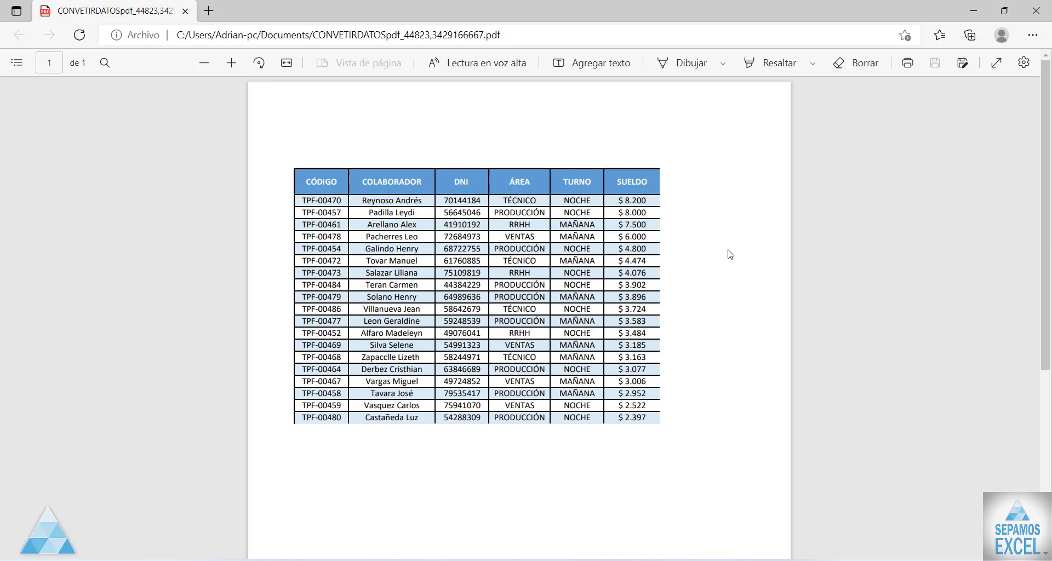
Step: Return to the Documents folder and open an earlier full-table PDF export in Edge
click(689, 253)
click(468, 557)
double_click(215, 288)
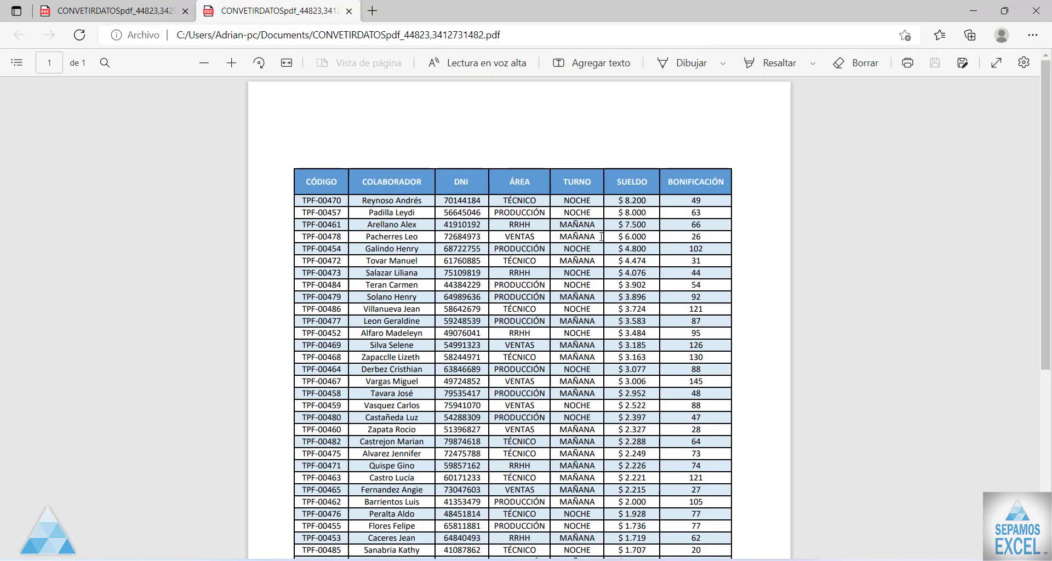
Step: Compare the new A1:F20 export with the earlier full-table export, then minimize Edge
scroll(493, 247, down, 5)
scroll(614, 224, up, 5)
click(152, 8)
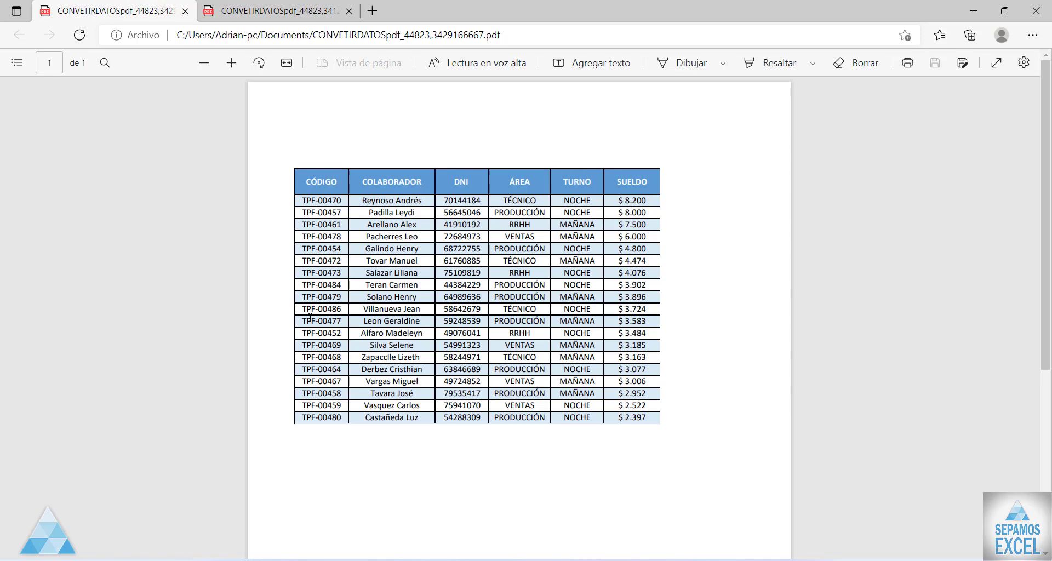
click(285, 9)
click(973, 11)
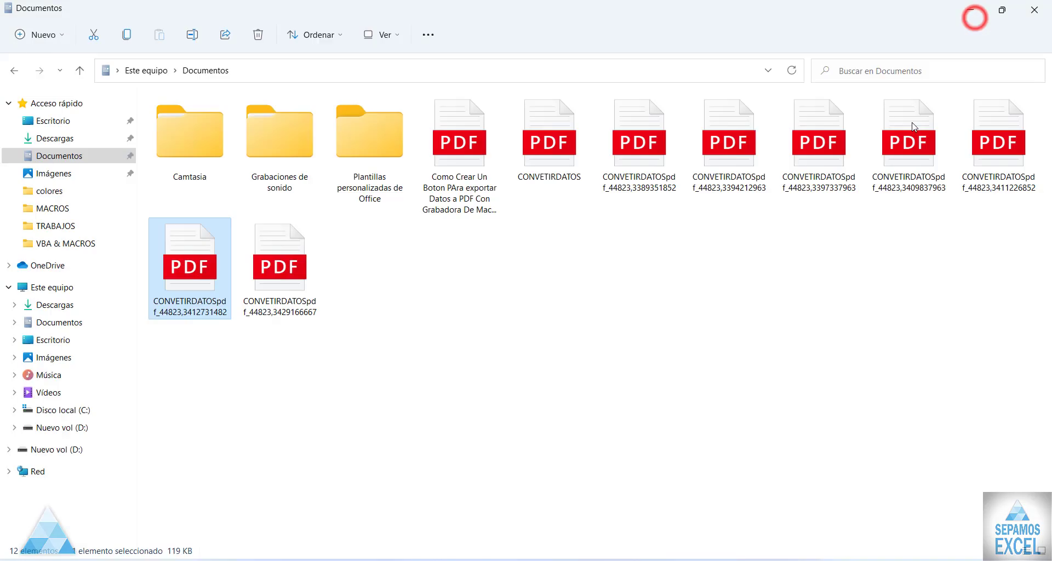
mouse_move(645, 557)
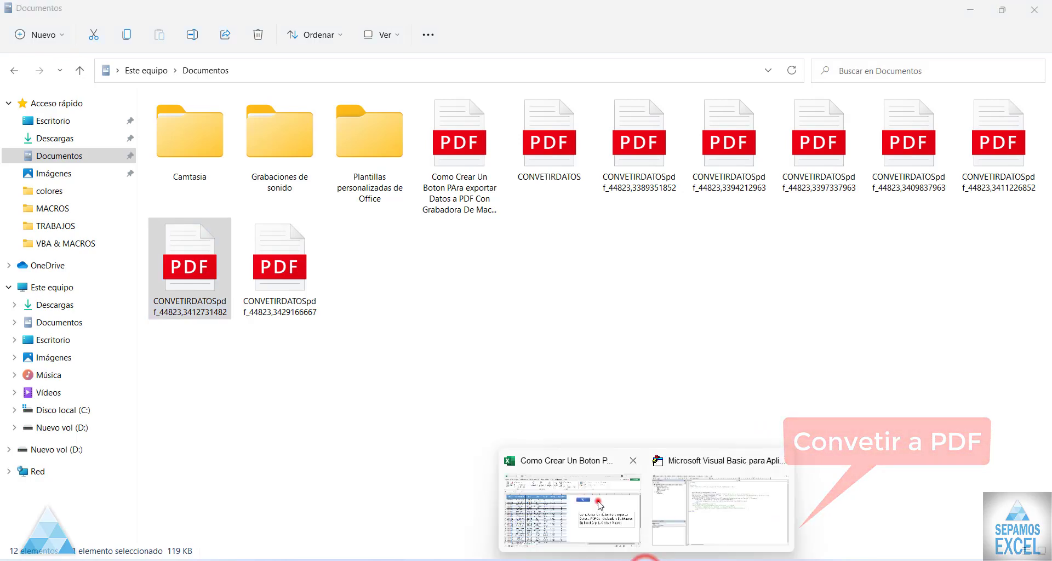
Step: Bring Excel forward and open the PDF macro in the Visual Basic editor
click(598, 500)
click(28, 82)
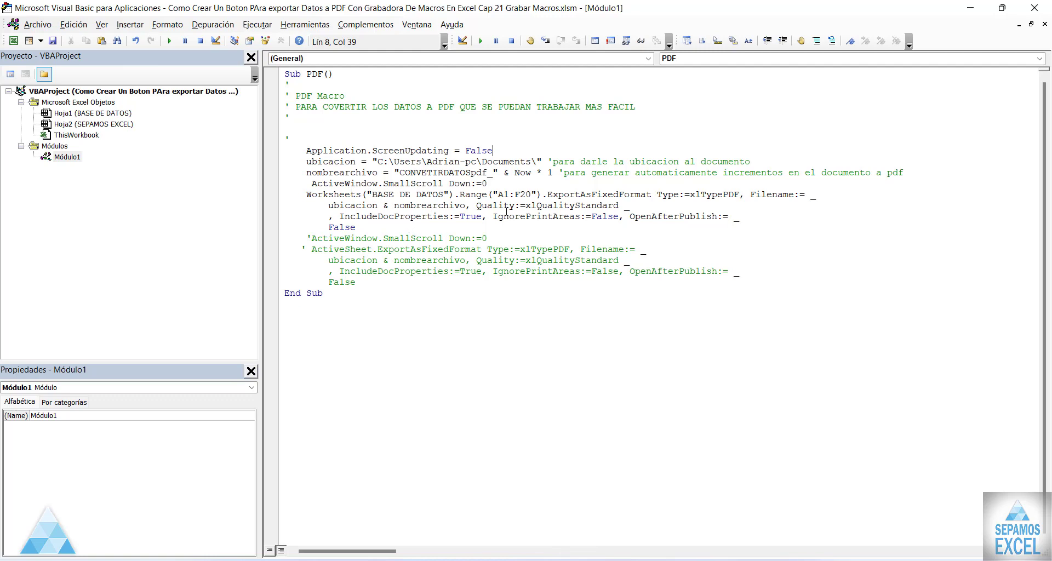
click(821, 200)
Step: Add a blank line after the export's False and select the Application.ScreenUpdating line
click(379, 229)
key(Return)
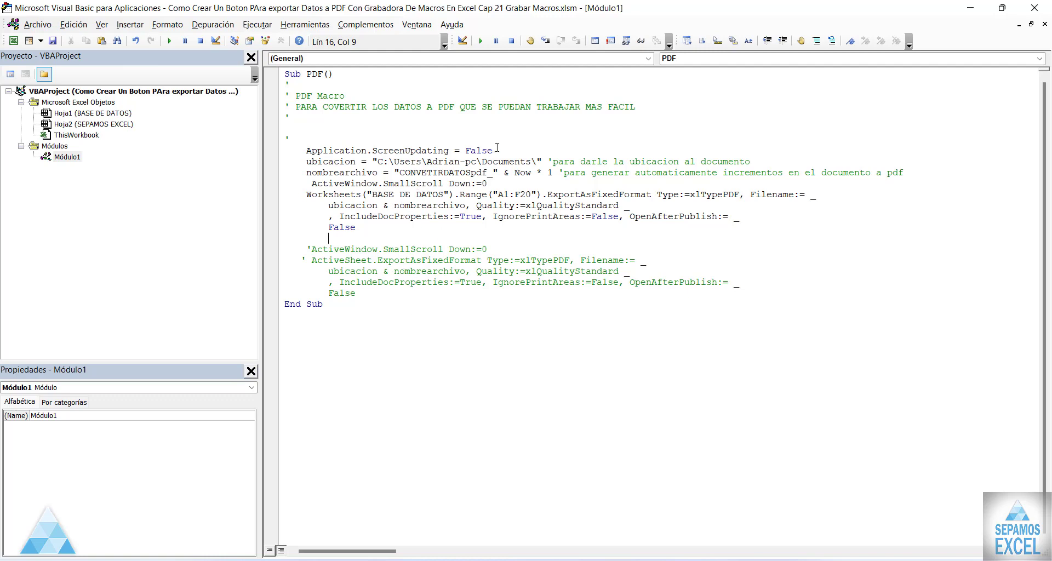
drag(493, 150, 306, 151)
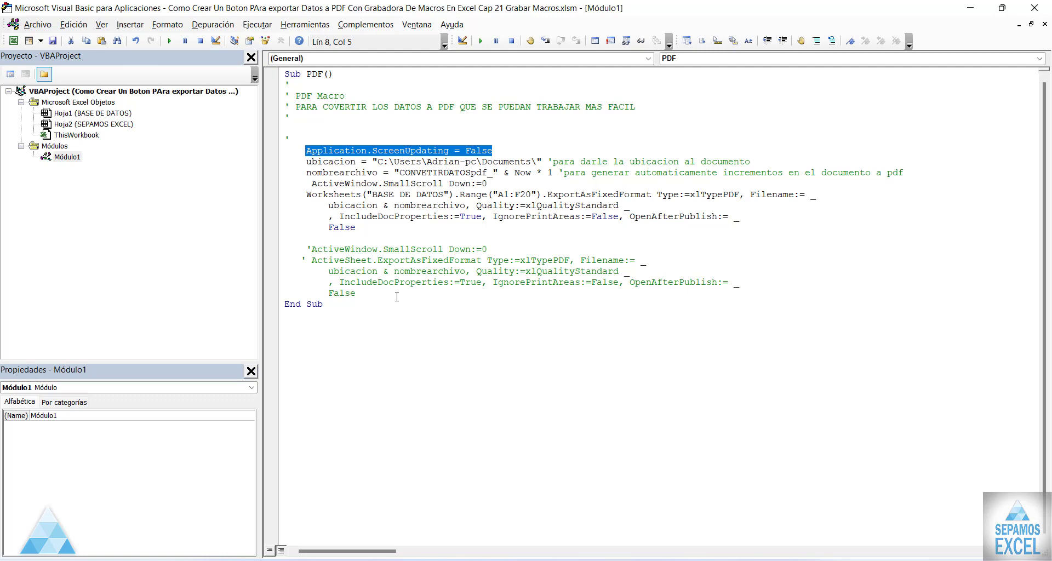
Step: Paste the ScreenUpdating line before End Sub and comment out the original with an apostrophe
click(358, 295)
key(Return)
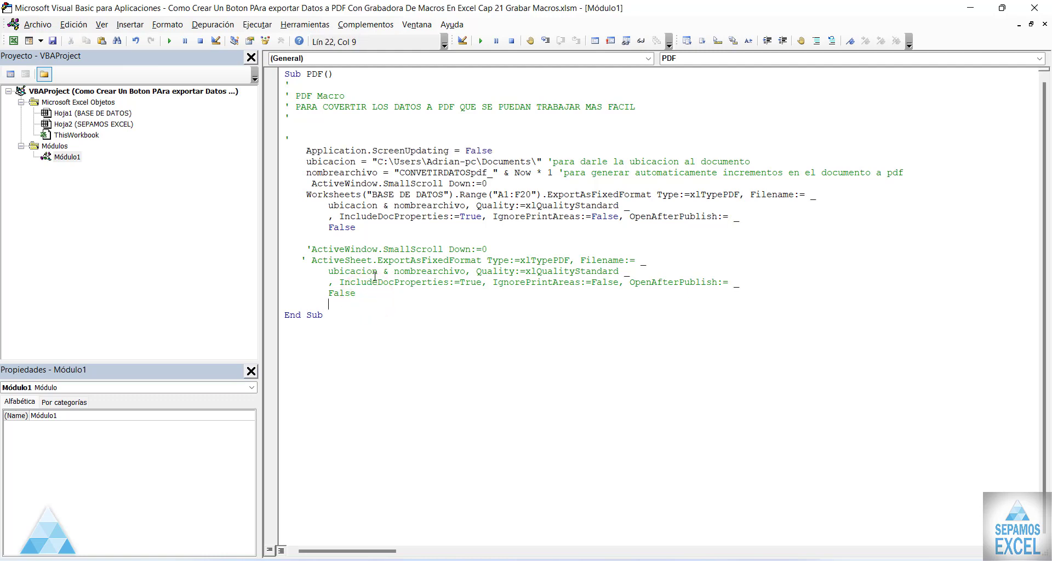
text(Application.ScreenUpdating = False)
click(308, 150)
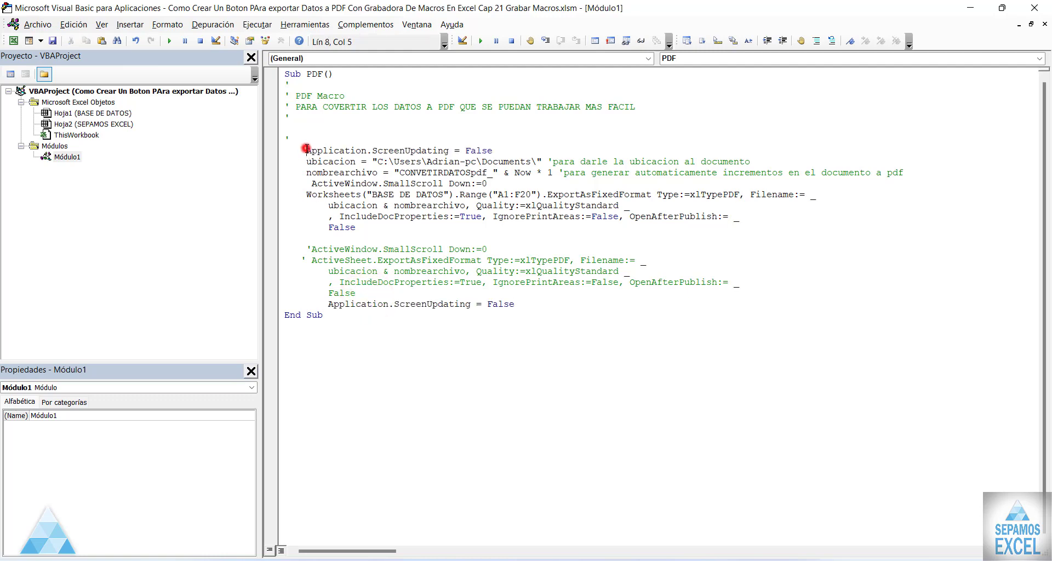
text(')
Step: Minimize the code editor and run the export again with the PDF button
click(505, 333)
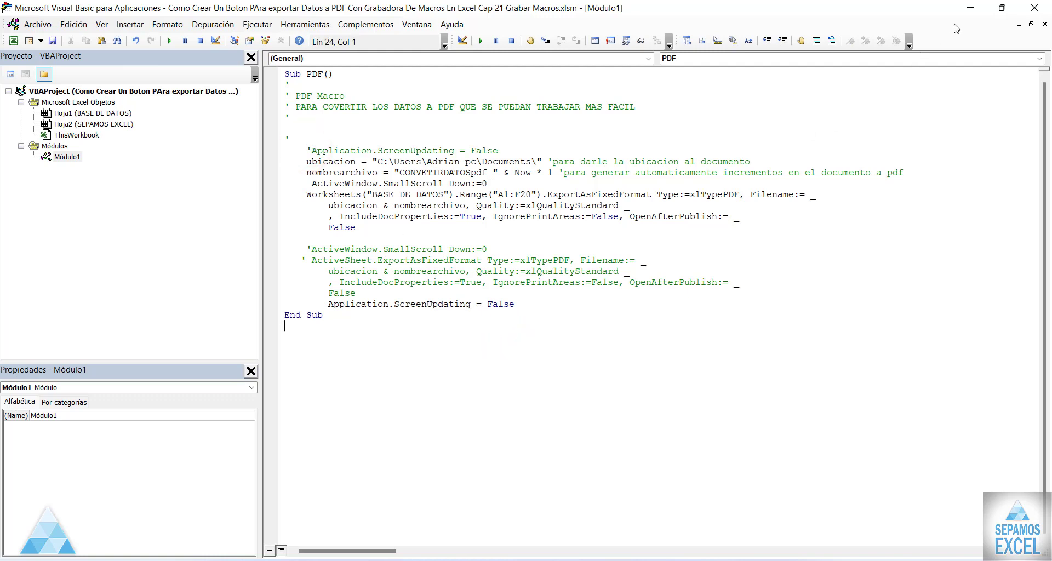
click(970, 7)
click(600, 202)
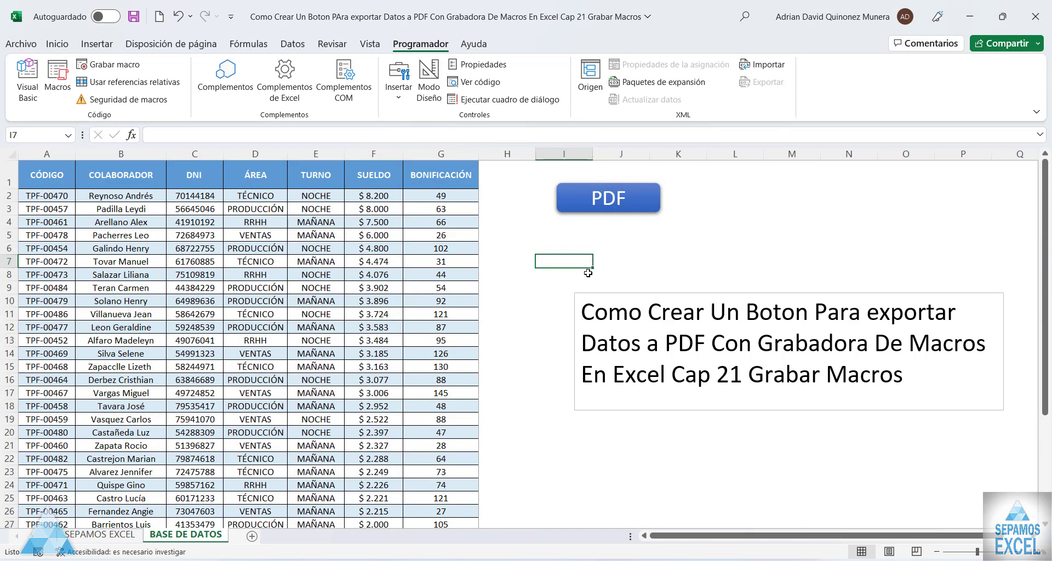
Step: Reopen Visual Basic, then close the Módulo1 code window and the VBA editor
click(27, 80)
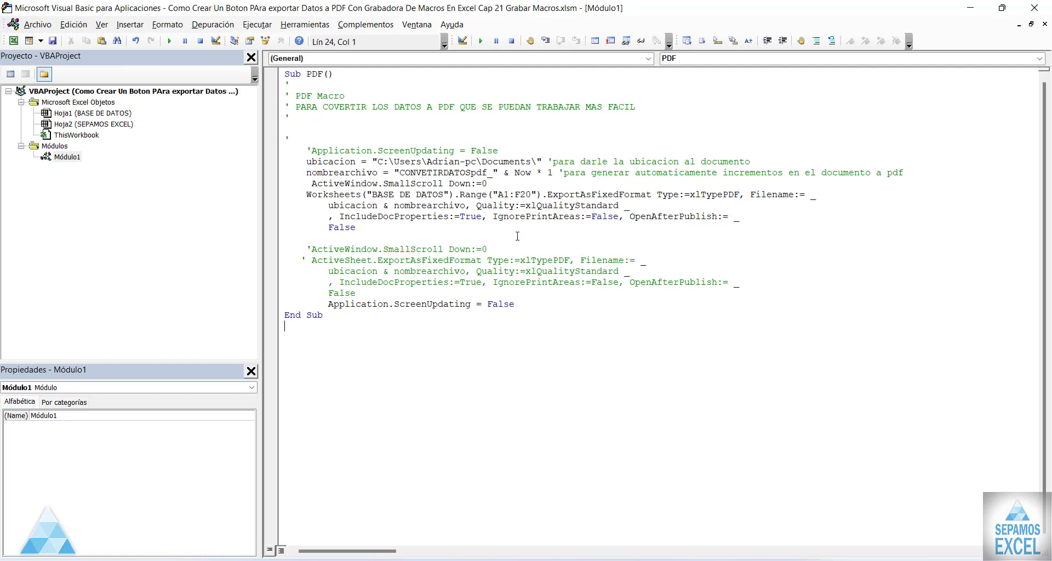
click(1044, 24)
click(1035, 16)
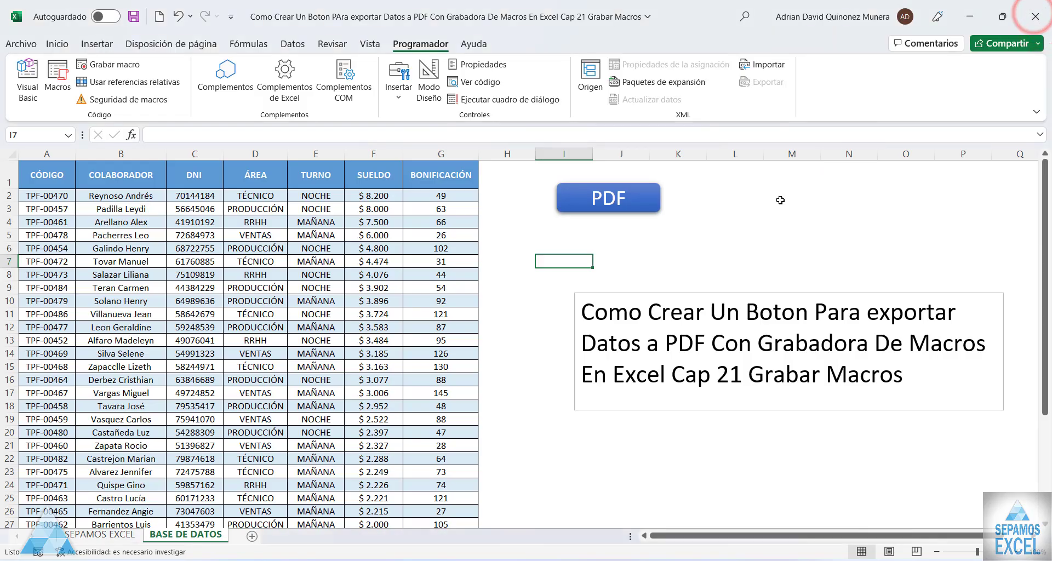